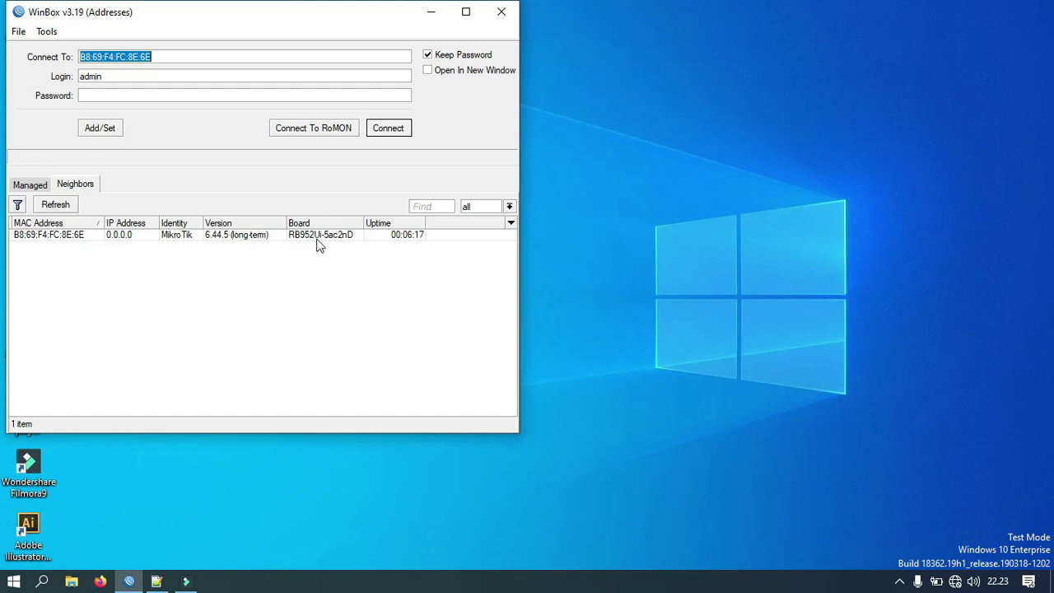
Step: Connect to the discovered MikroTik router from the Neighbors list, logging in as admin
{"action": "left_click", "coordinate": [207, 239]}
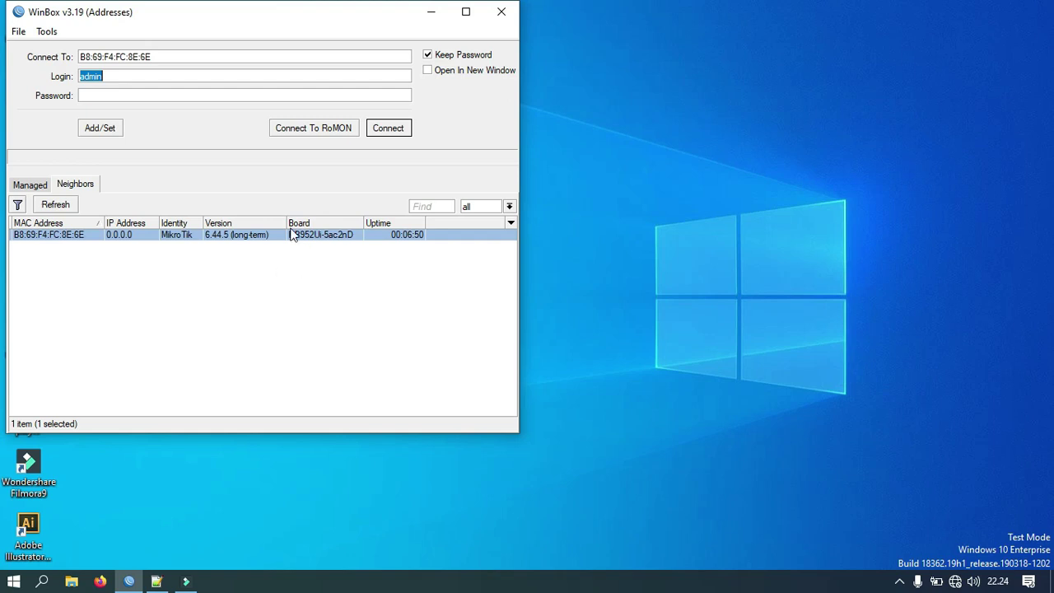
{"action": "left_click", "coordinate": [382, 133]}
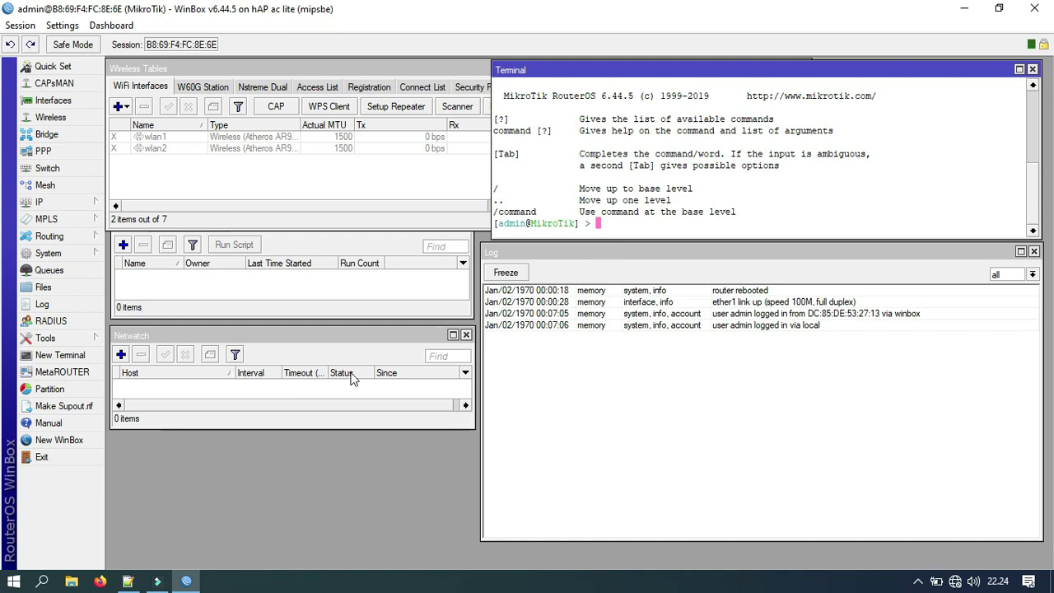
Step: Browse to the Backup Mikrotik folder on Local Disk (D:)
{"action": "key", "text": "super+e"}
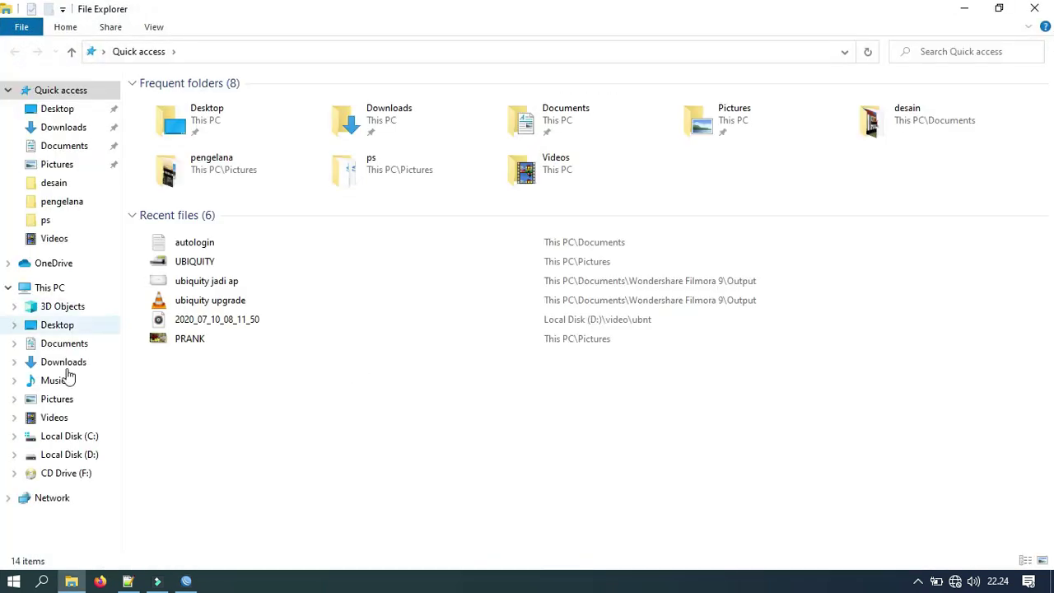
{"action": "left_click", "coordinate": [79, 458]}
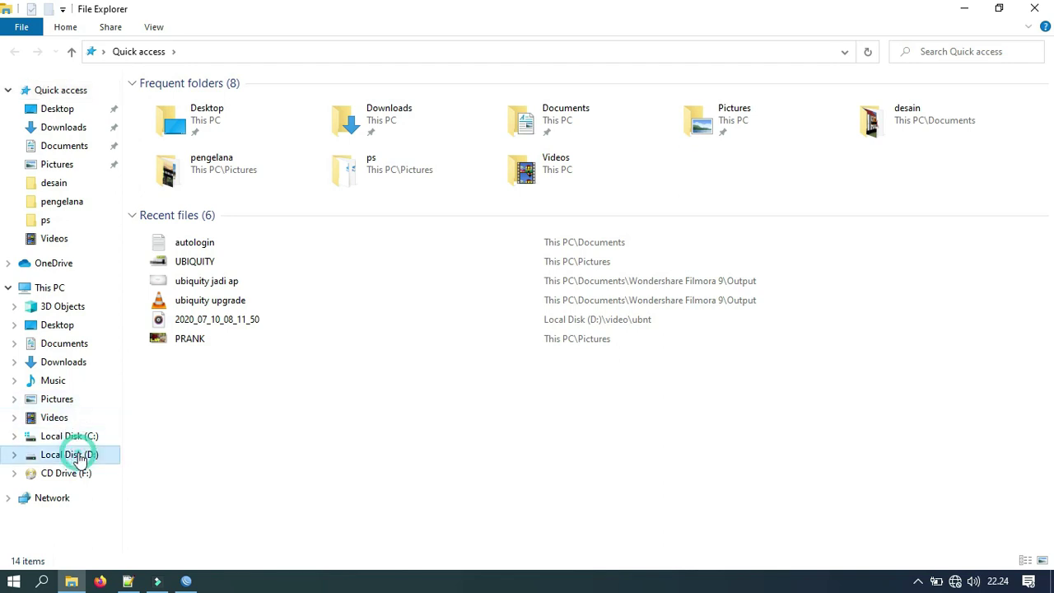
{"action": "double_click", "coordinate": [173, 102]}
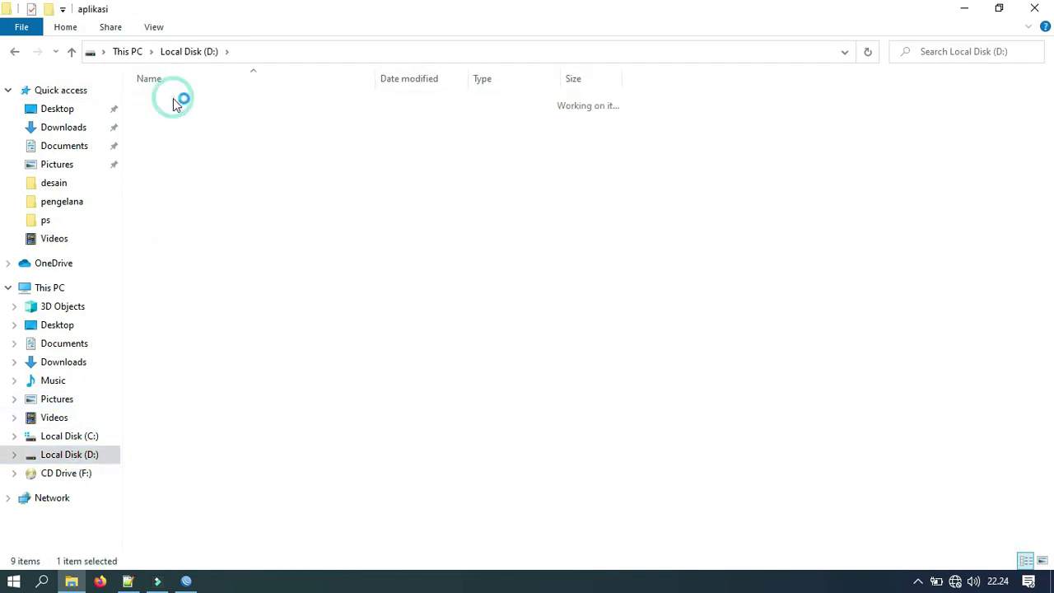
{"action": "key", "text": "alt+Left"}
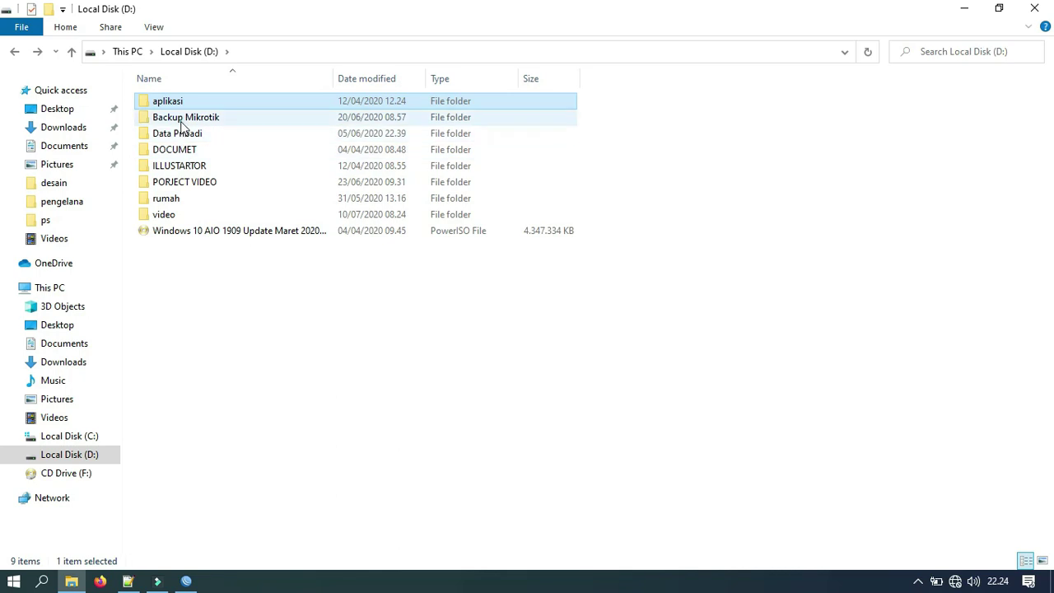
{"action": "double_click", "coordinate": [182, 118]}
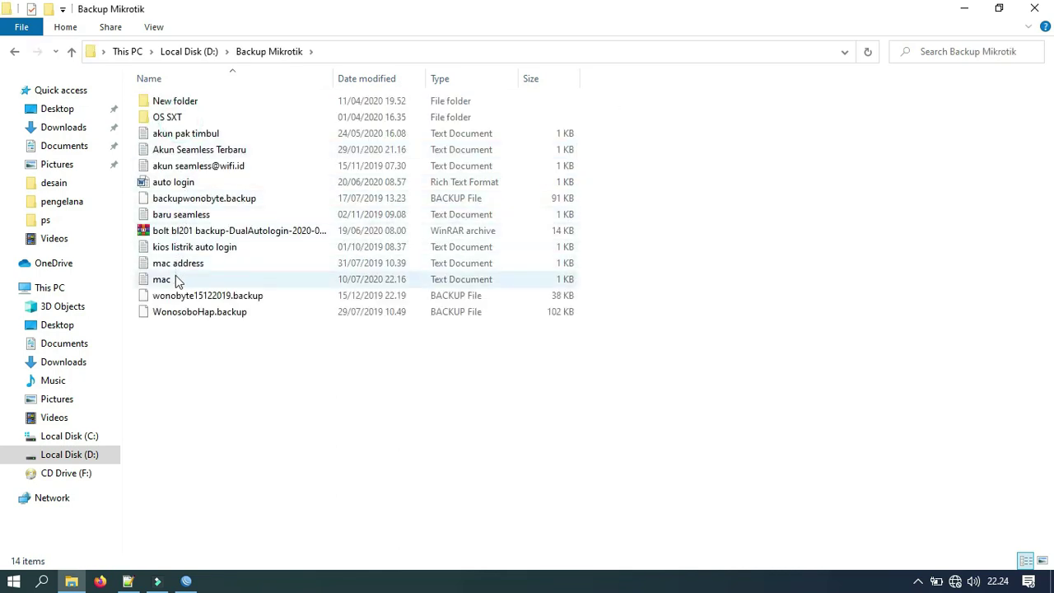
Step: Copy the meizu device's MAC address from the mac file, then close Notepad and Explorer
{"action": "double_click", "coordinate": [163, 279]}
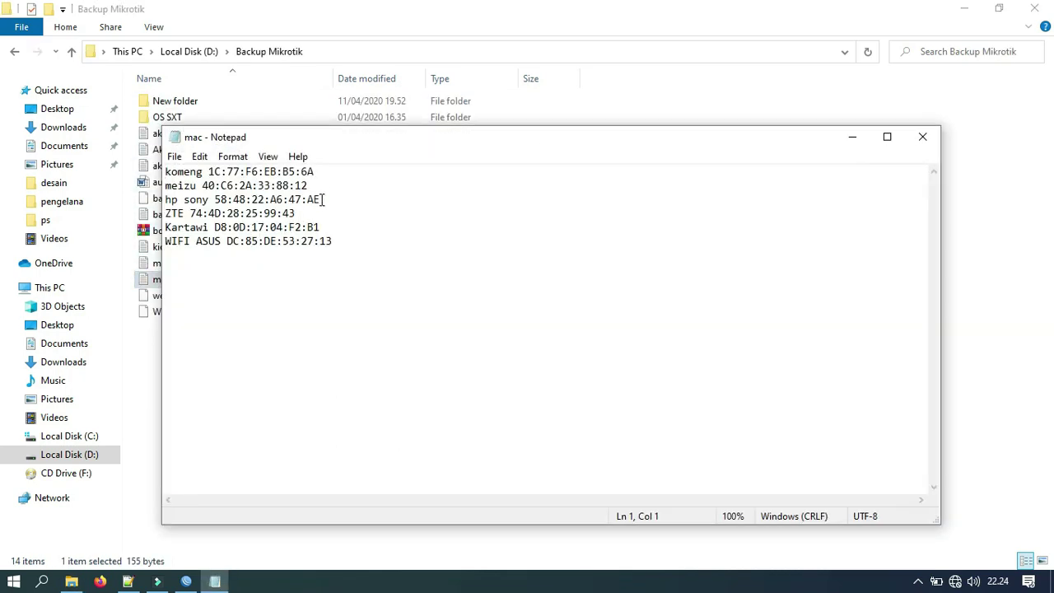
{"action": "left_click_drag", "start_coordinate": [310, 185], "coordinate": [220, 186]}
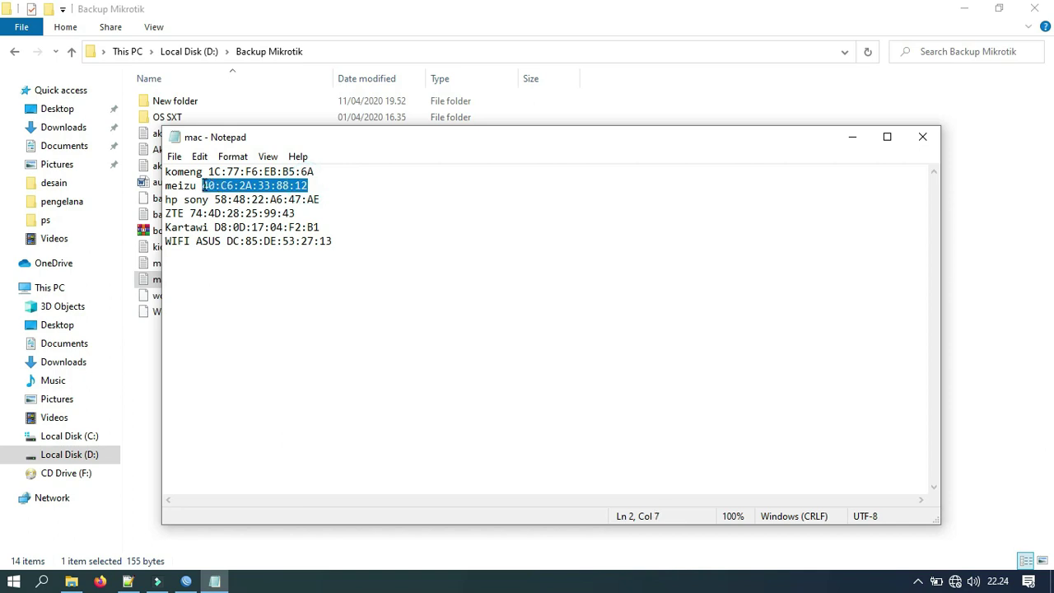
{"action": "left_click", "coordinate": [922, 137]}
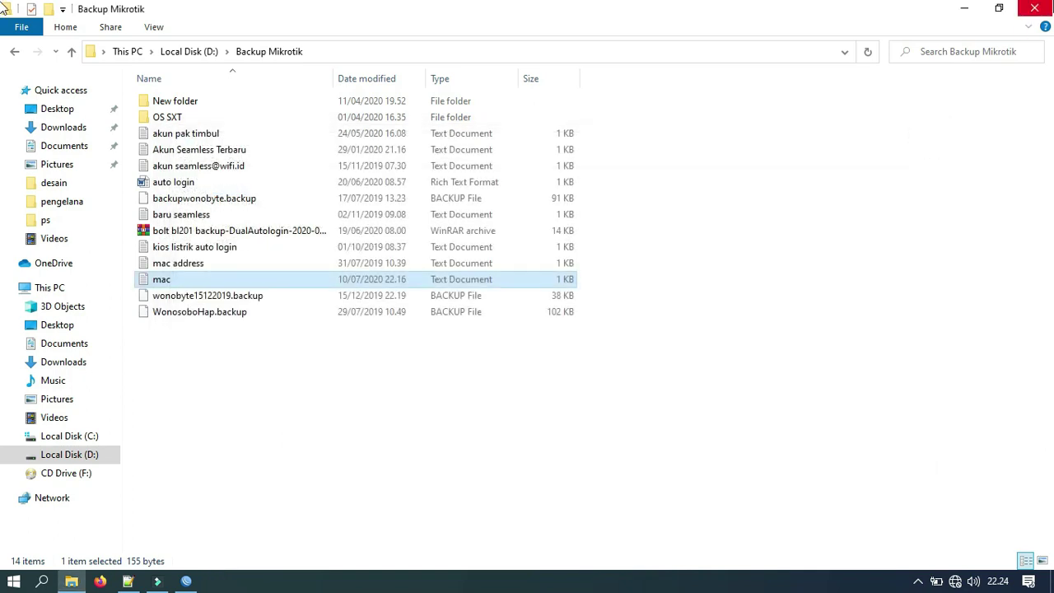
{"action": "left_click", "coordinate": [1034, 8]}
Step: Paste 40:C6:2A:33:88:12 as wlan2's MAC address and apply it
{"action": "double_click", "coordinate": [231, 150]}
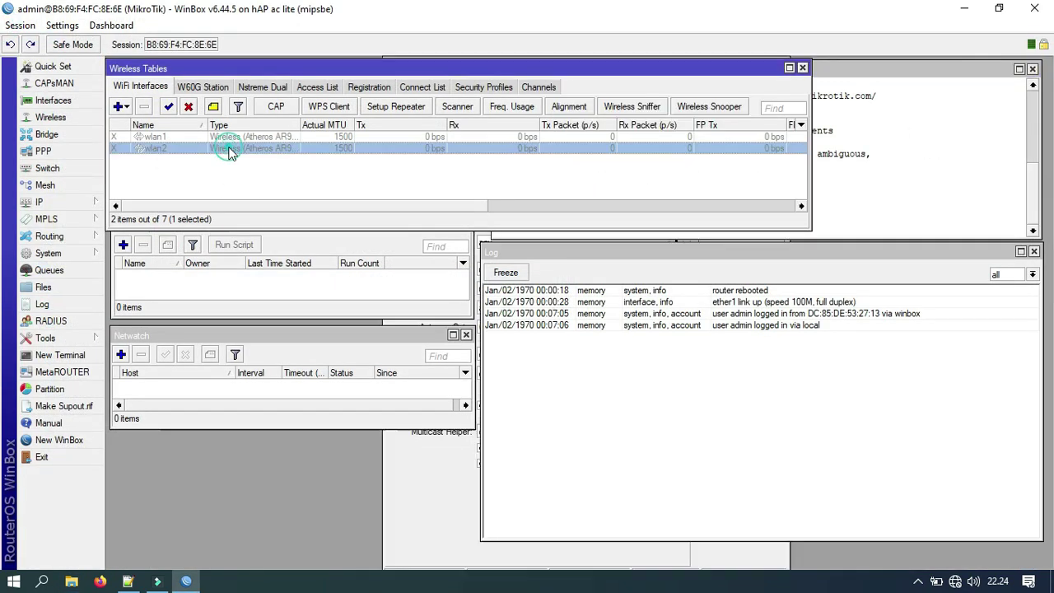
{"action": "left_click", "coordinate": [404, 85]}
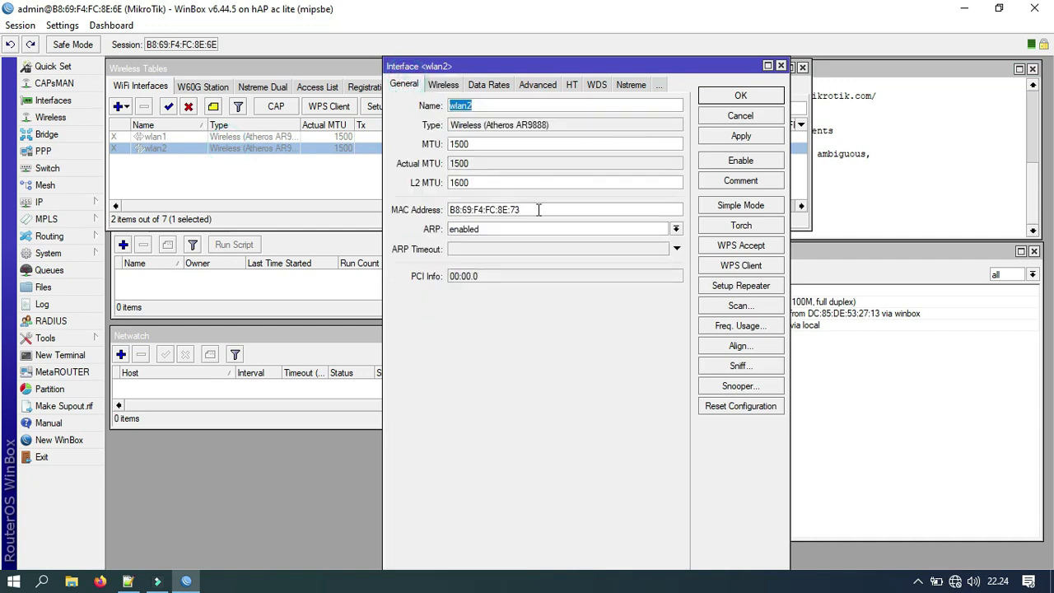
{"action": "double_click", "coordinate": [519, 209]}
{"action": "type", "text": "40:C6:2A:33:88:12"}
{"action": "left_click", "coordinate": [741, 136]}
{"action": "left_click", "coordinate": [445, 85]}
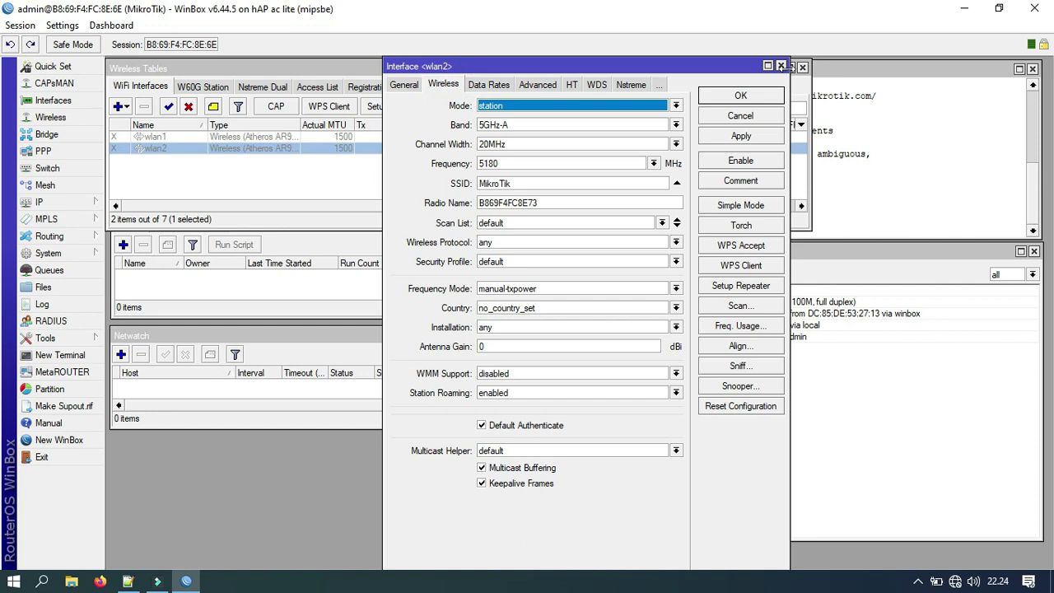
{"action": "left_click", "coordinate": [781, 66]}
{"action": "left_click", "coordinate": [824, 83]}
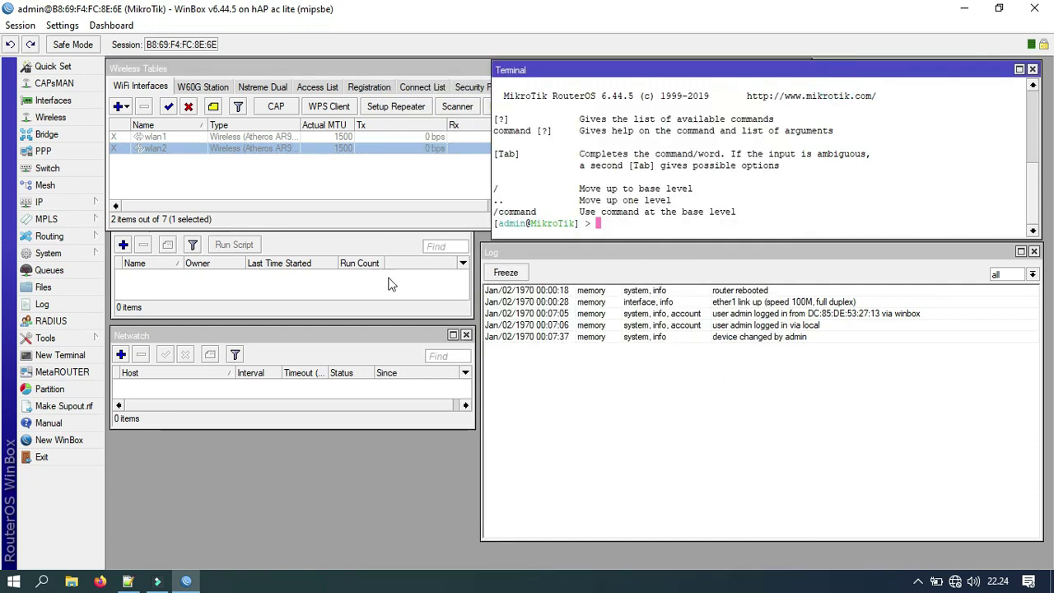
{"action": "left_click", "coordinate": [254, 310]}
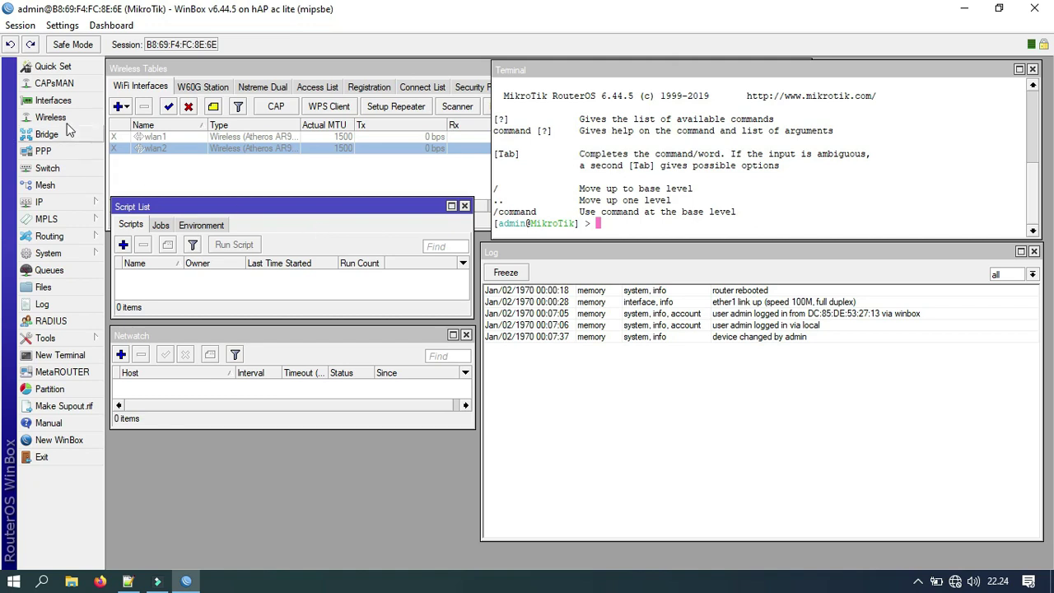
Step: Comment wlan2 as 'ISP WMS AUTOLOGIN' and enable the interface
{"action": "left_click", "coordinate": [48, 100]}
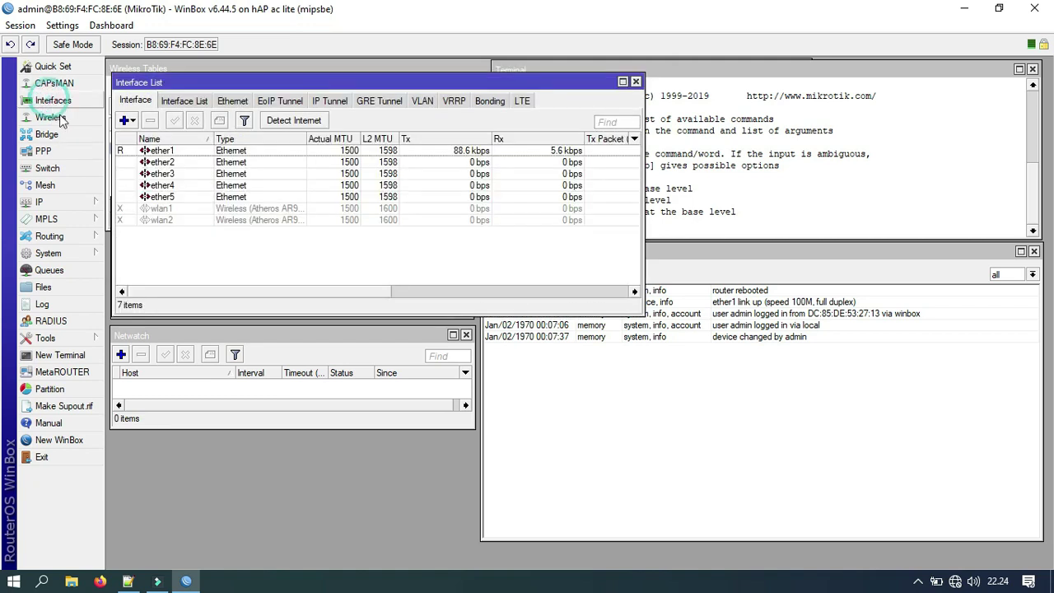
{"action": "left_click", "coordinate": [164, 152]}
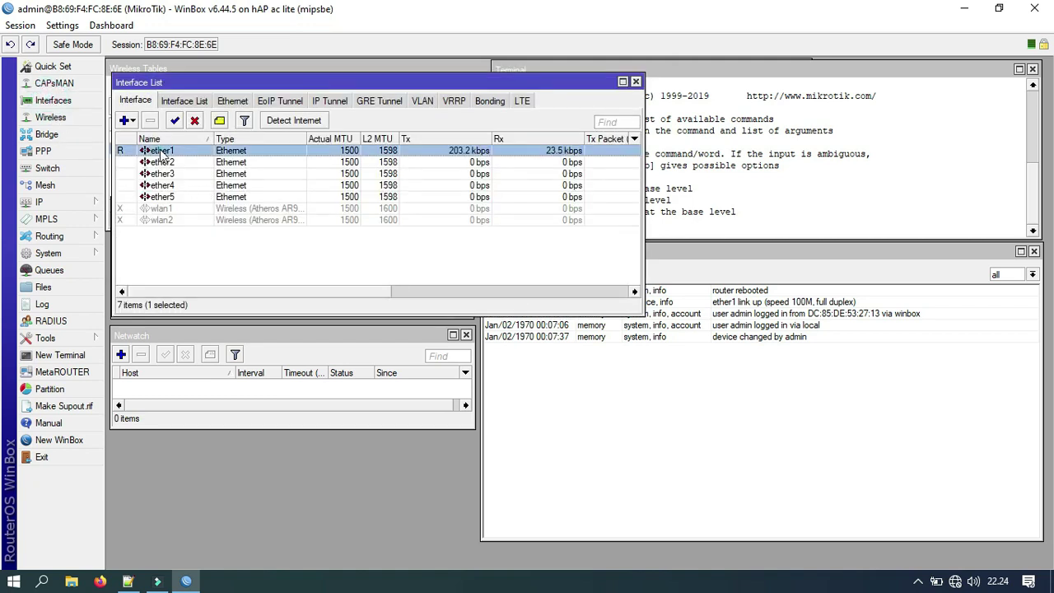
{"action": "left_click", "coordinate": [173, 210]}
{"action": "left_click", "coordinate": [181, 221]}
{"action": "left_click", "coordinate": [182, 211]}
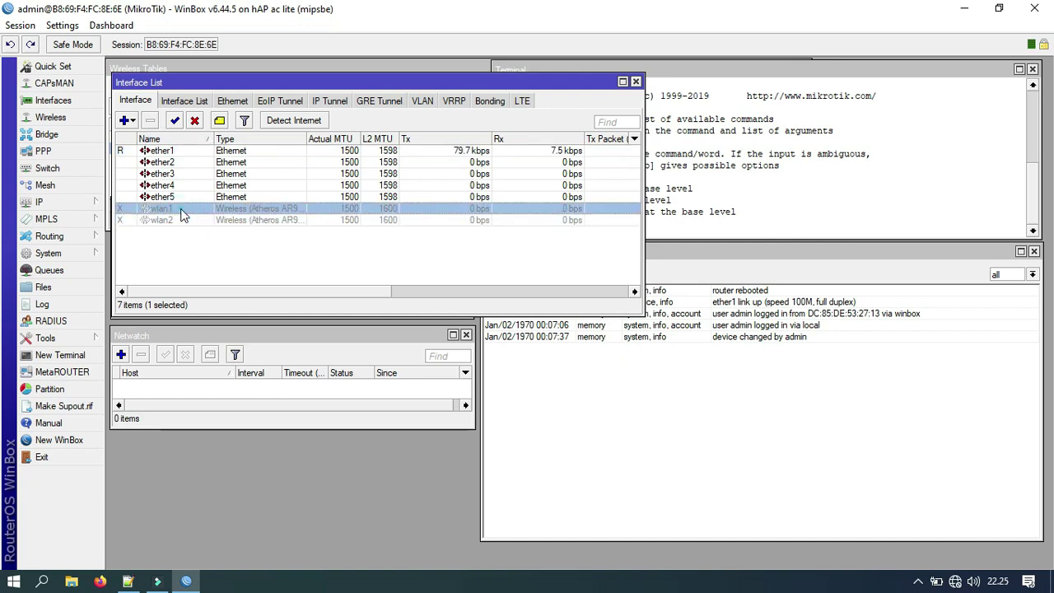
{"action": "left_click", "coordinate": [182, 222]}
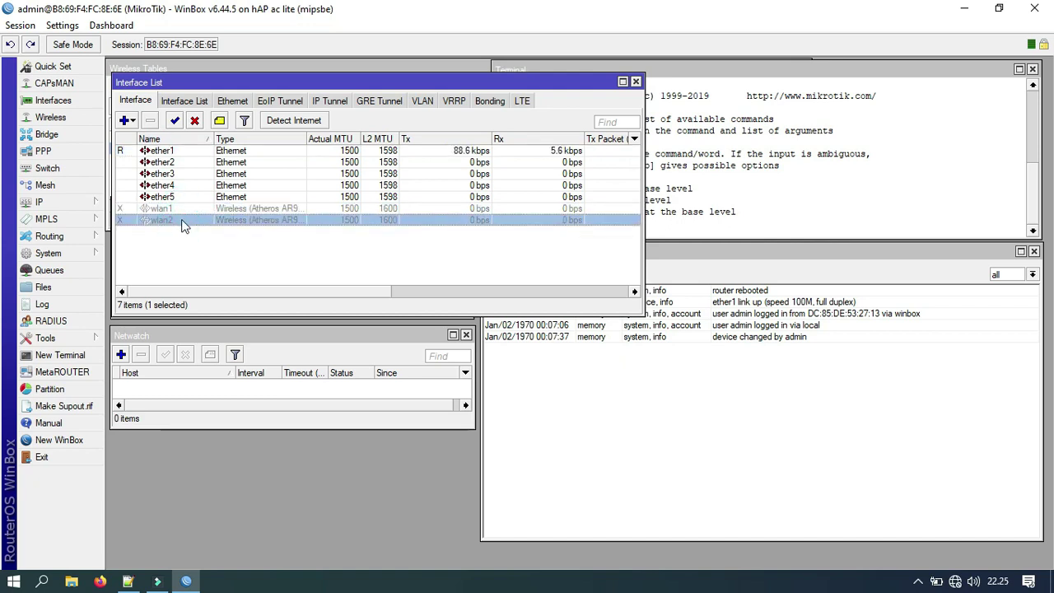
{"action": "right_click", "coordinate": [182, 223]}
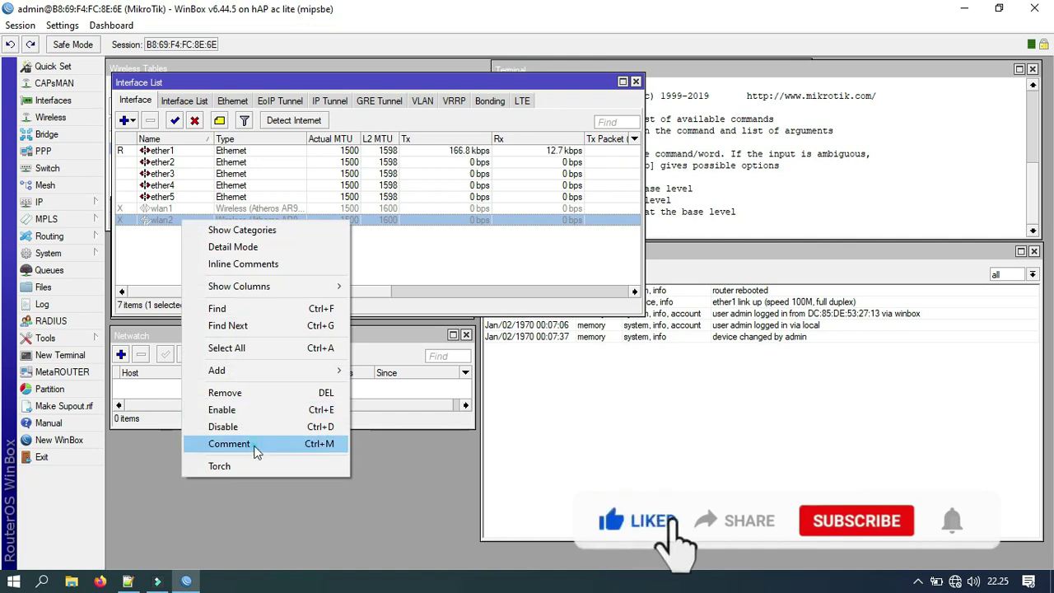
{"action": "left_click", "coordinate": [229, 444]}
{"action": "type", "text": "ISP"}
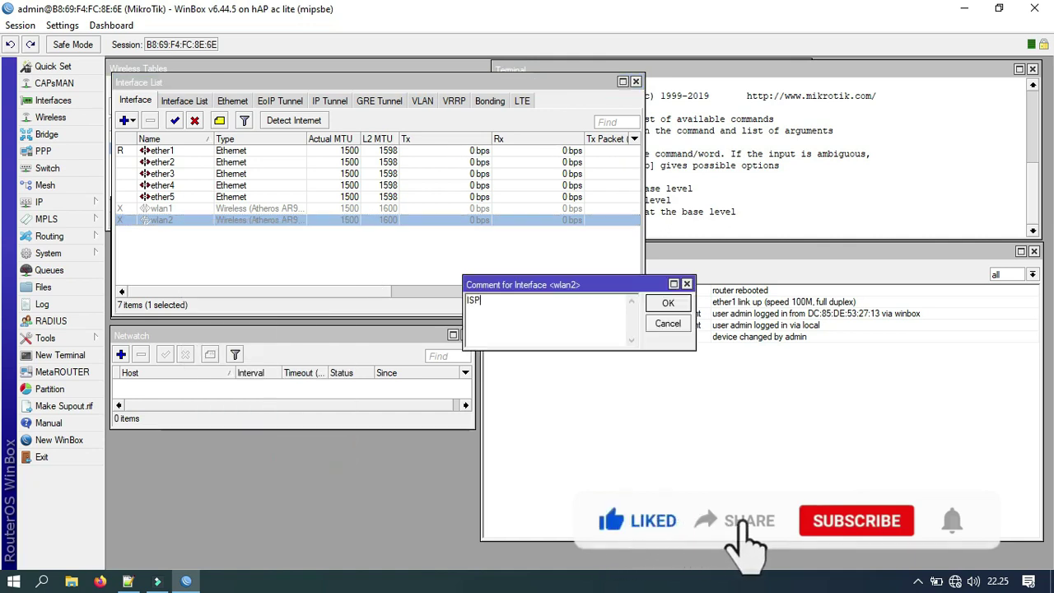
{"action": "type", "text": " WMS AUTOLOGIN"}
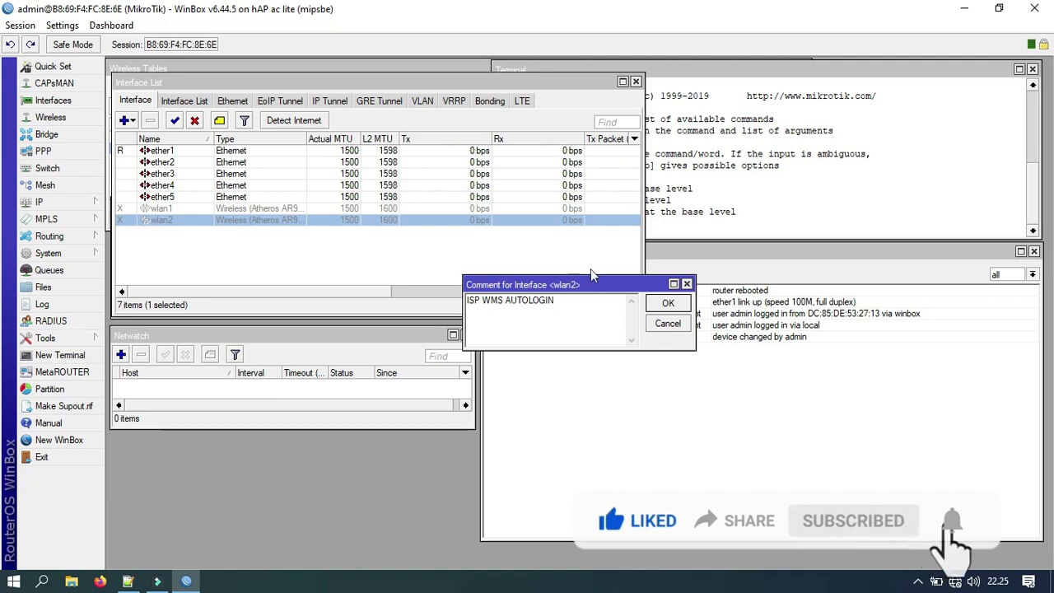
{"action": "key", "text": "Return"}
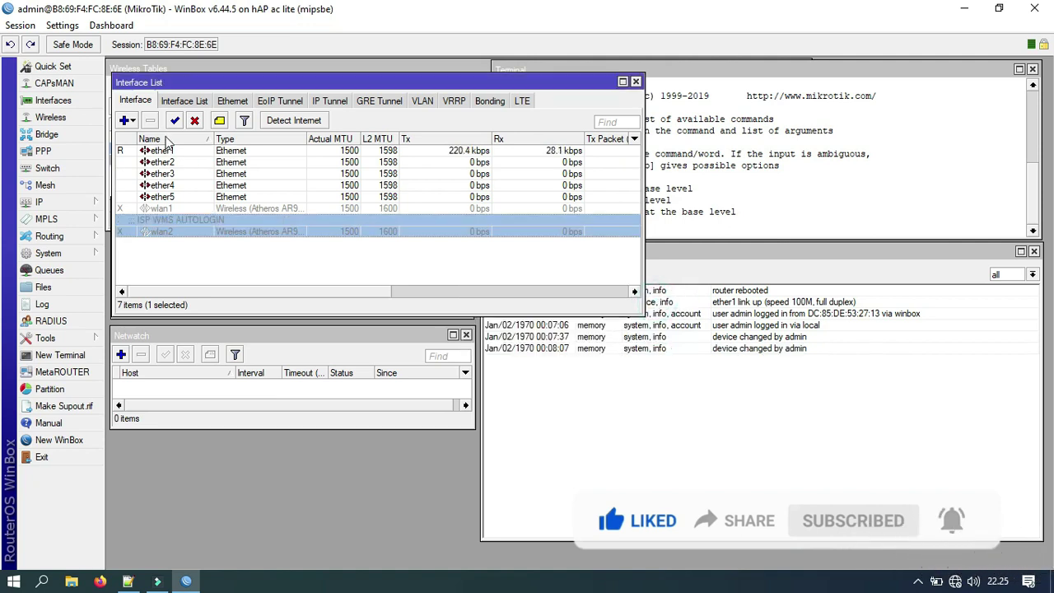
{"action": "left_click", "coordinate": [175, 120]}
Step: Comment ether1 as 'JARINGAN INTERNET LOCAL'
{"action": "left_click", "coordinate": [175, 153]}
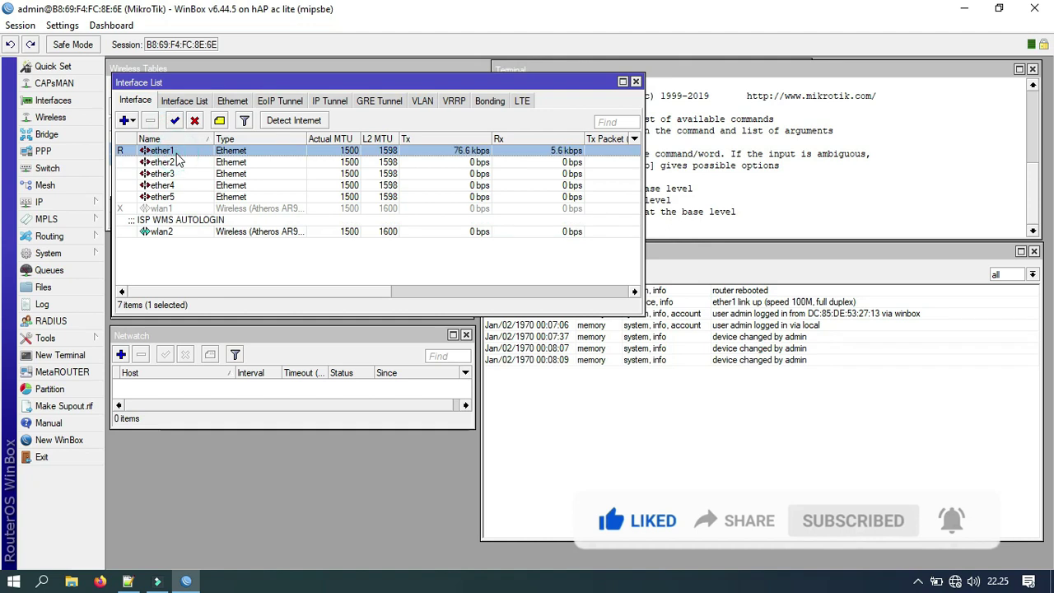
{"action": "right_click", "coordinate": [177, 152]}
{"action": "left_click", "coordinate": [246, 380]}
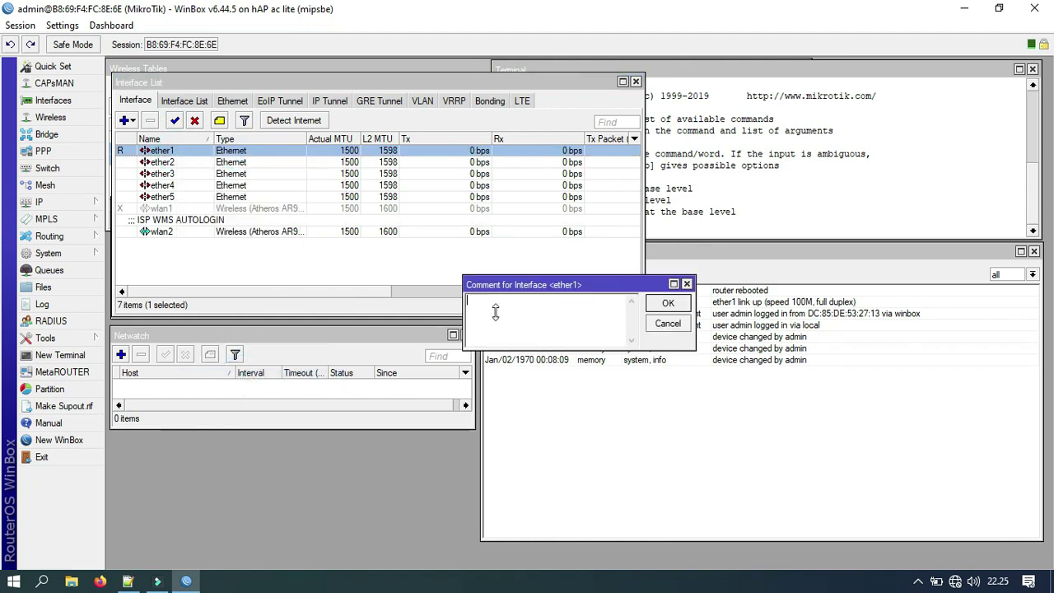
{"action": "type", "text": "JARINGA "}
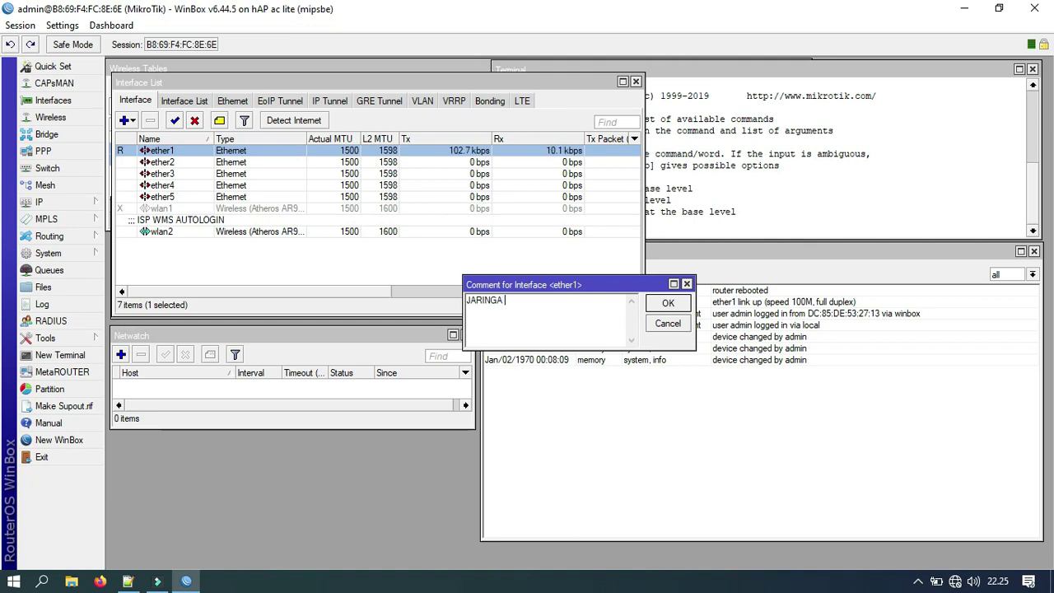
{"action": "type", "text": "N INTERNET LOCAL"}
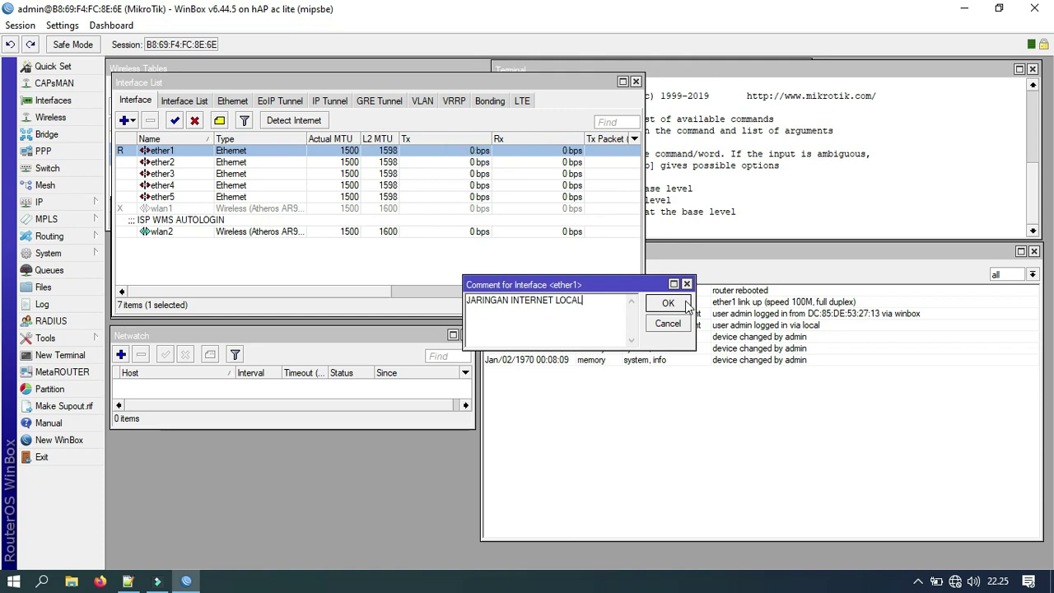
{"action": "left_click", "coordinate": [685, 301]}
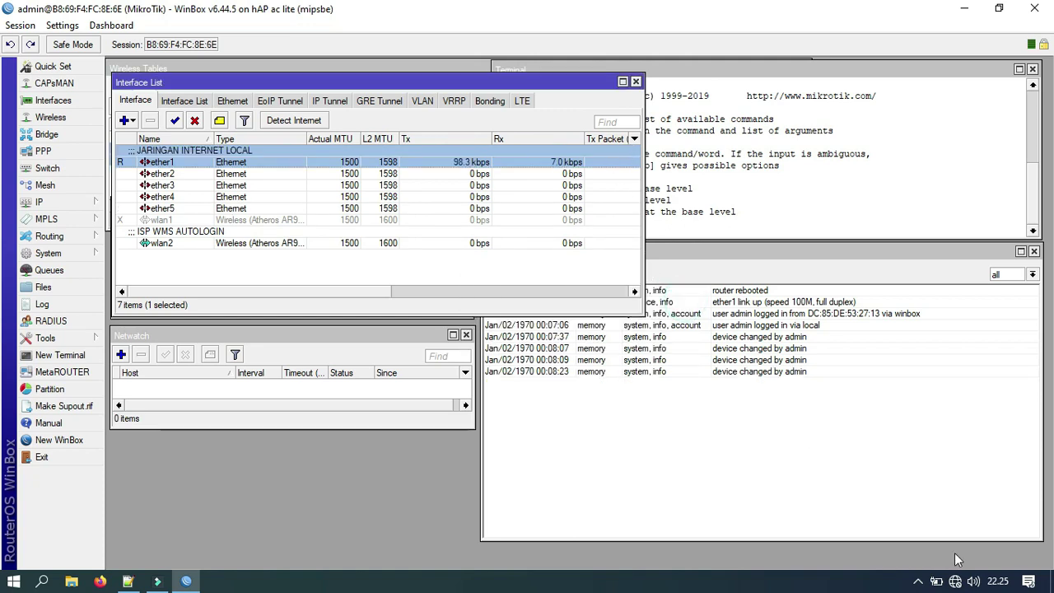
Step: Check the laptop's available Wi-Fi networks and hidden tray icons
{"action": "left_click", "coordinate": [957, 581]}
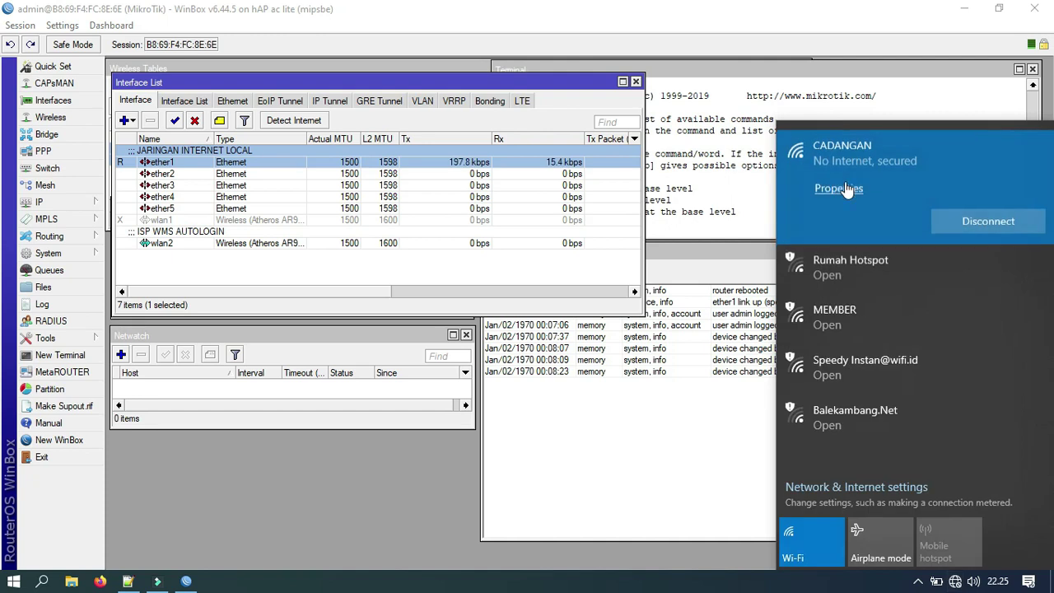
{"action": "left_click", "coordinate": [918, 581]}
{"action": "left_click", "coordinate": [412, 451]}
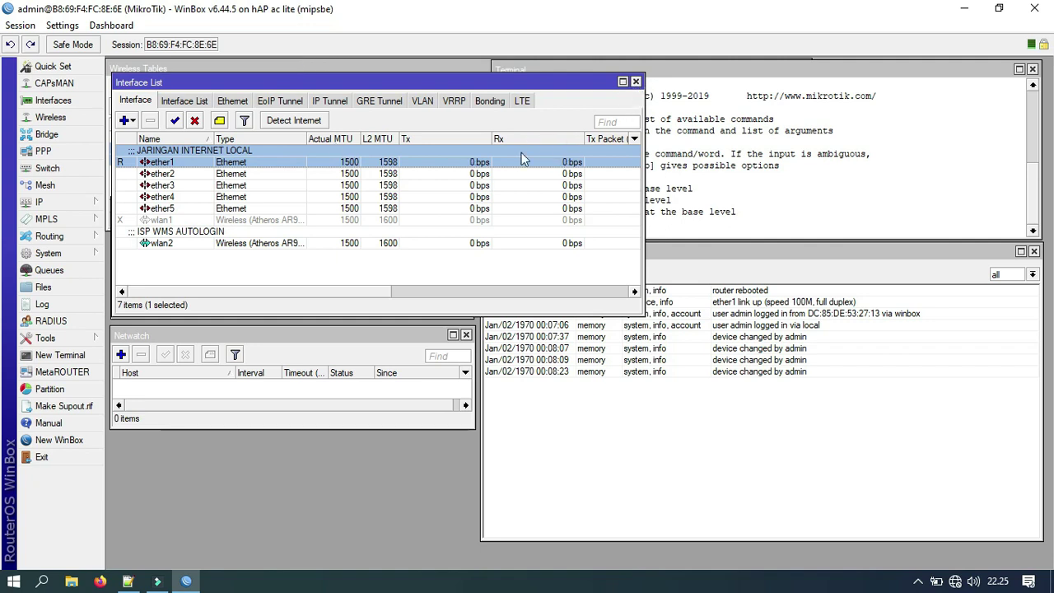
Step: Close the interface list and rearrange the wireless interfaces and terminal windows
{"action": "left_click", "coordinate": [636, 82]}
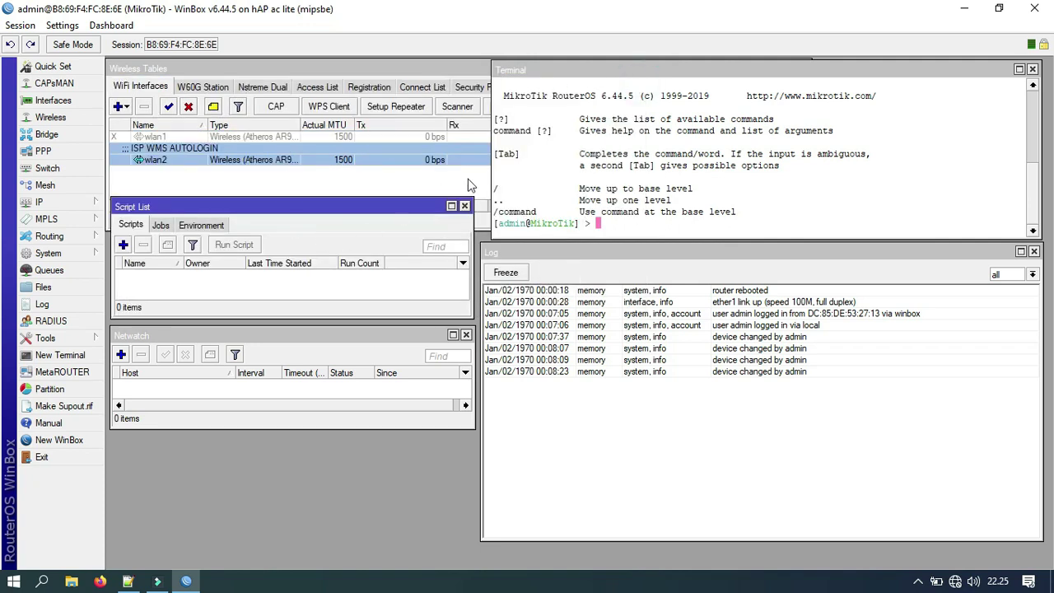
{"action": "left_click", "coordinate": [470, 183]}
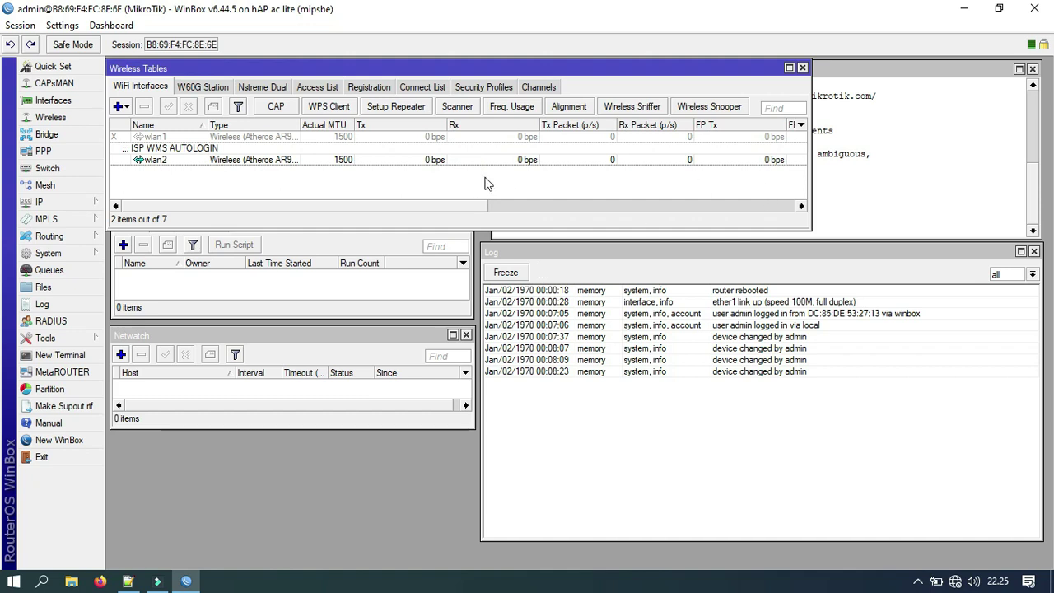
{"action": "left_click_drag", "start_coordinate": [811, 169], "coordinate": [613, 175]}
{"action": "left_click", "coordinate": [820, 171]}
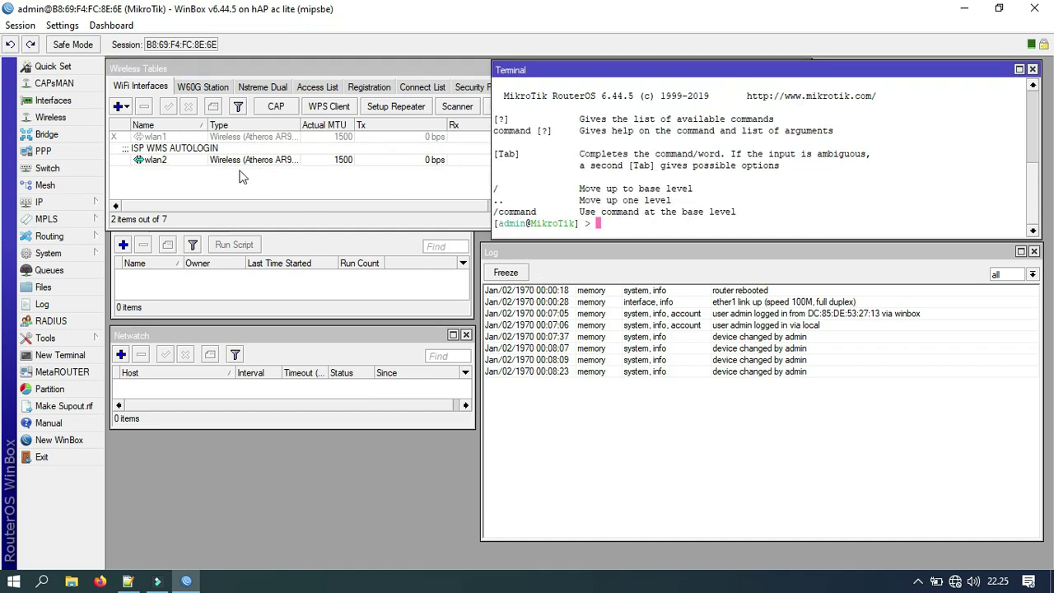
{"action": "left_click", "coordinate": [189, 163]}
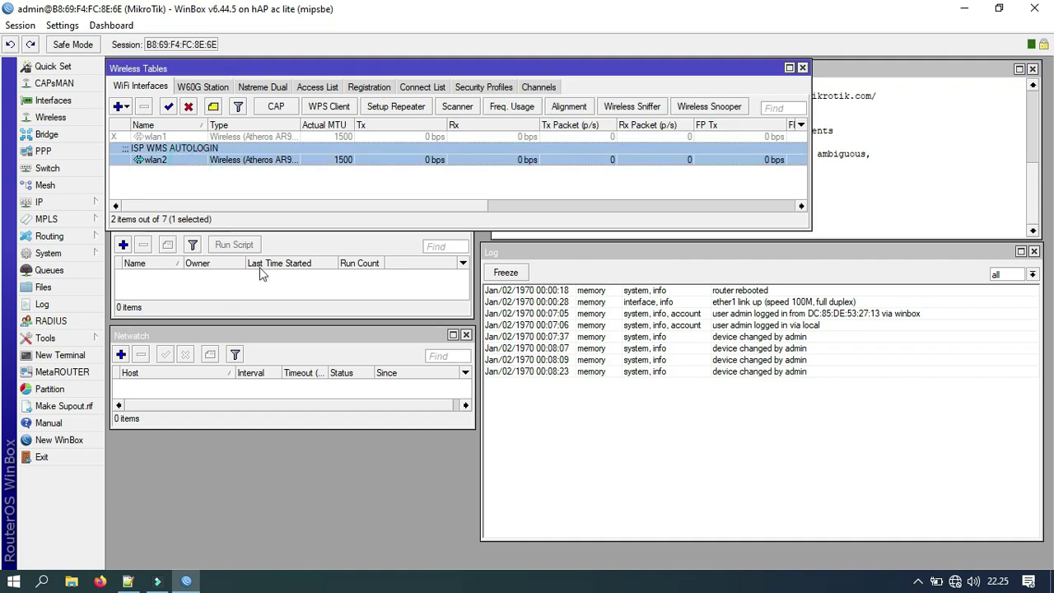
{"action": "left_click", "coordinate": [857, 132]}
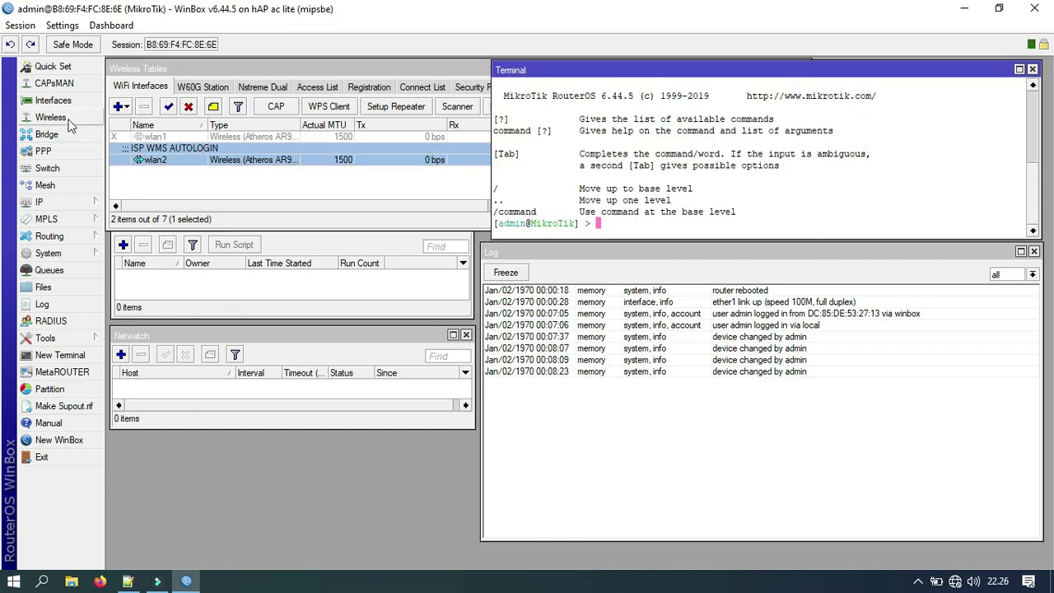
Step: Add the IP address 192.168.0.1/24 on ether1 and close the address list
{"action": "left_click", "coordinate": [70, 206]}
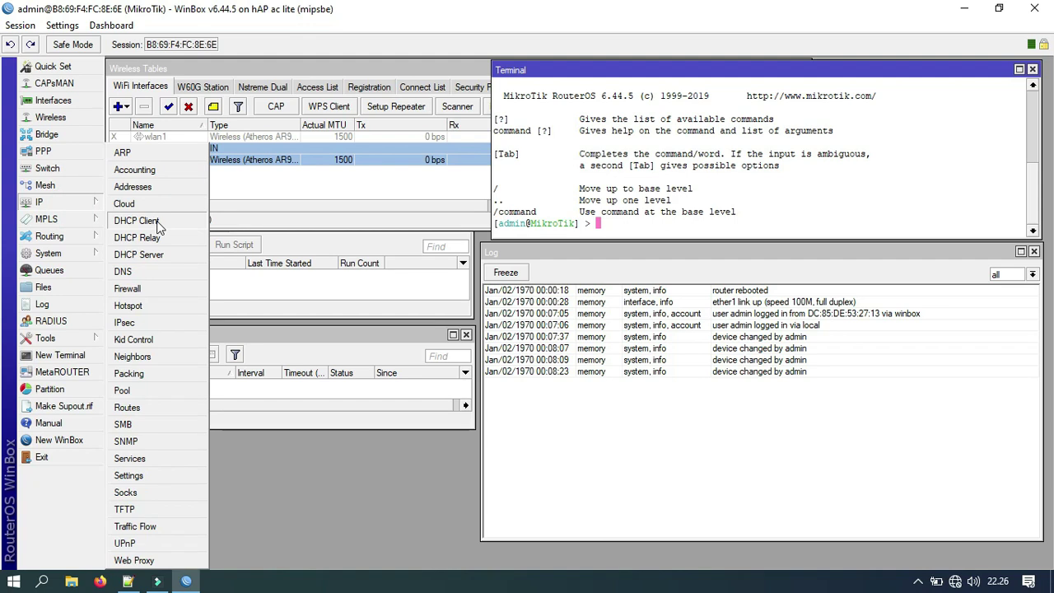
{"action": "left_click", "coordinate": [151, 189]}
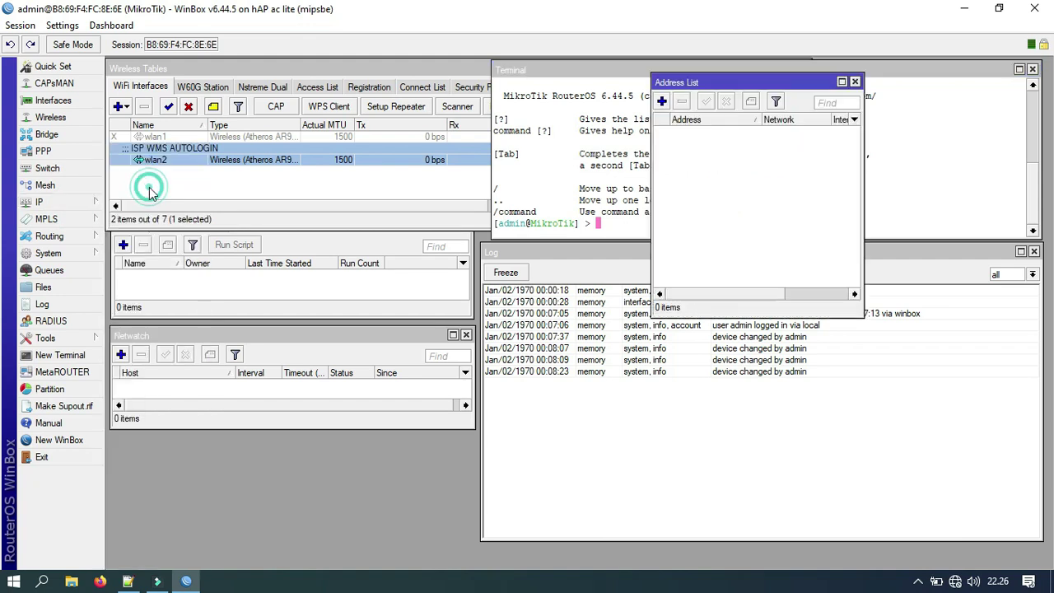
{"action": "left_click", "coordinate": [662, 101]}
{"action": "type", "text": "192.168"}
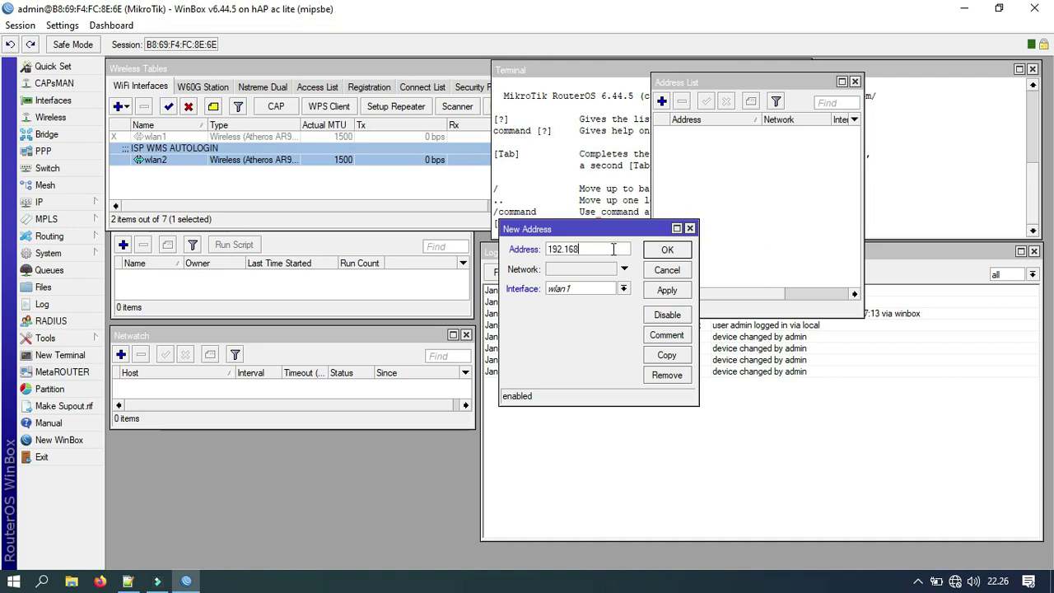
{"action": "type", "text": ".0.1/24"}
{"action": "left_click", "coordinate": [624, 288]}
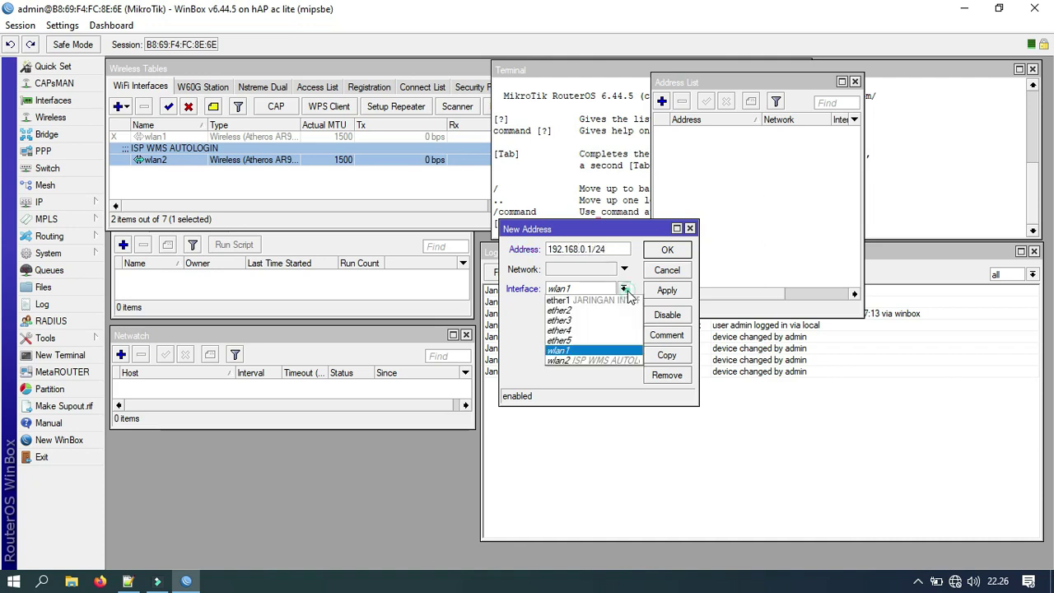
{"action": "left_click", "coordinate": [580, 302]}
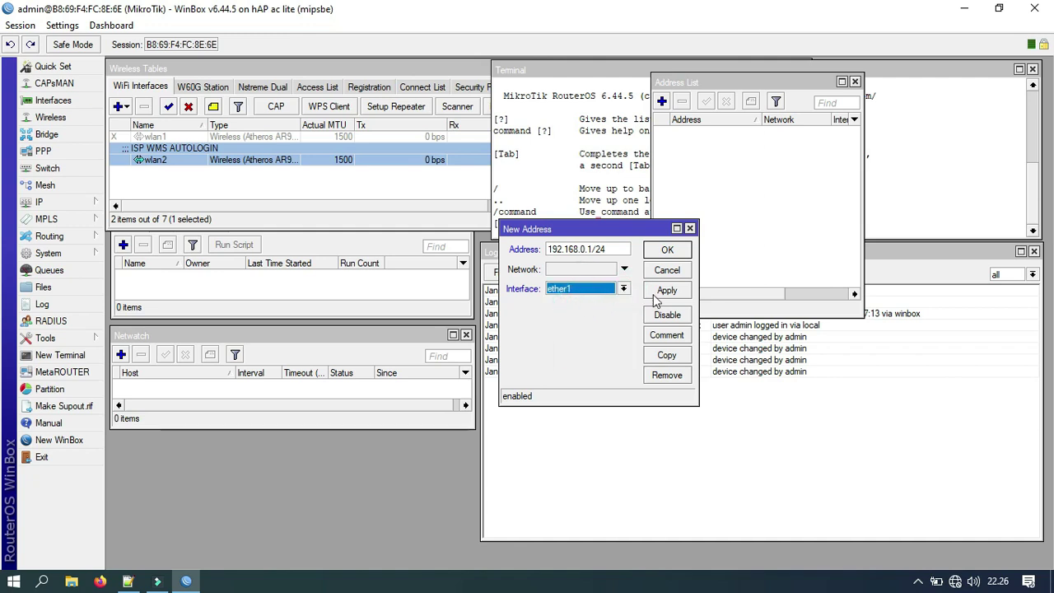
{"action": "left_click", "coordinate": [663, 290]}
{"action": "left_click", "coordinate": [669, 251]}
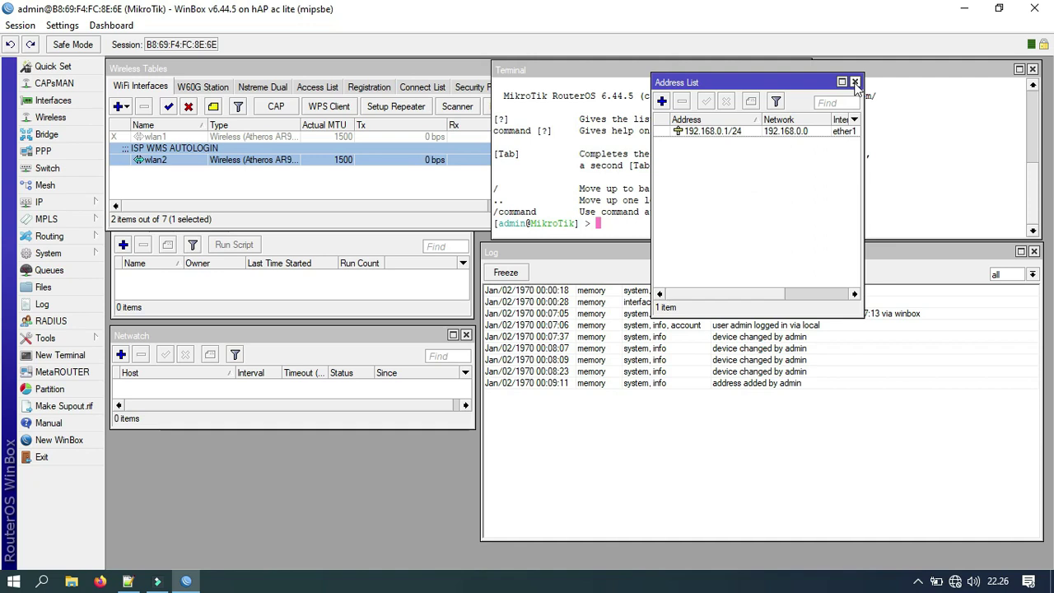
{"action": "left_click", "coordinate": [855, 82]}
Step: Set DNS servers 8.8.8.8 and 8.8.4.4 with remote requests allowed
{"action": "left_click", "coordinate": [61, 201]}
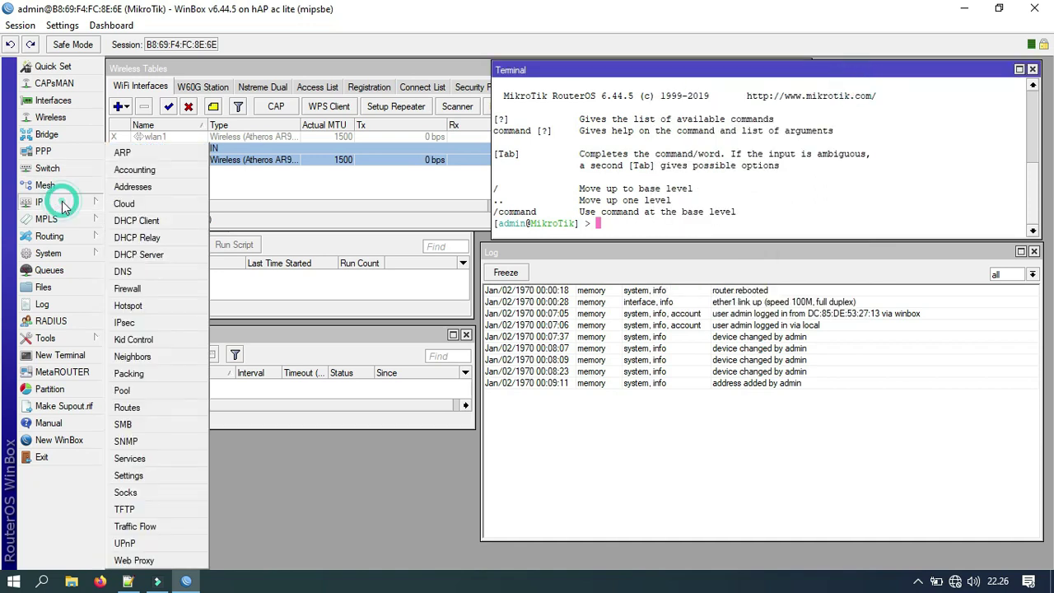
{"action": "left_click", "coordinate": [140, 272]}
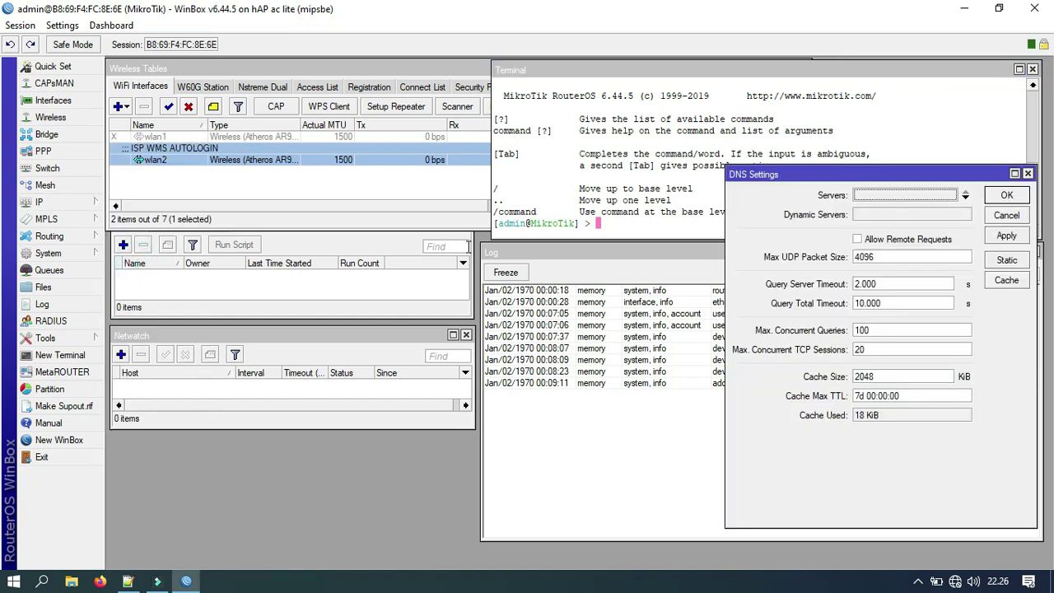
{"action": "left_click", "coordinate": [859, 240]}
{"action": "left_click", "coordinate": [861, 194]}
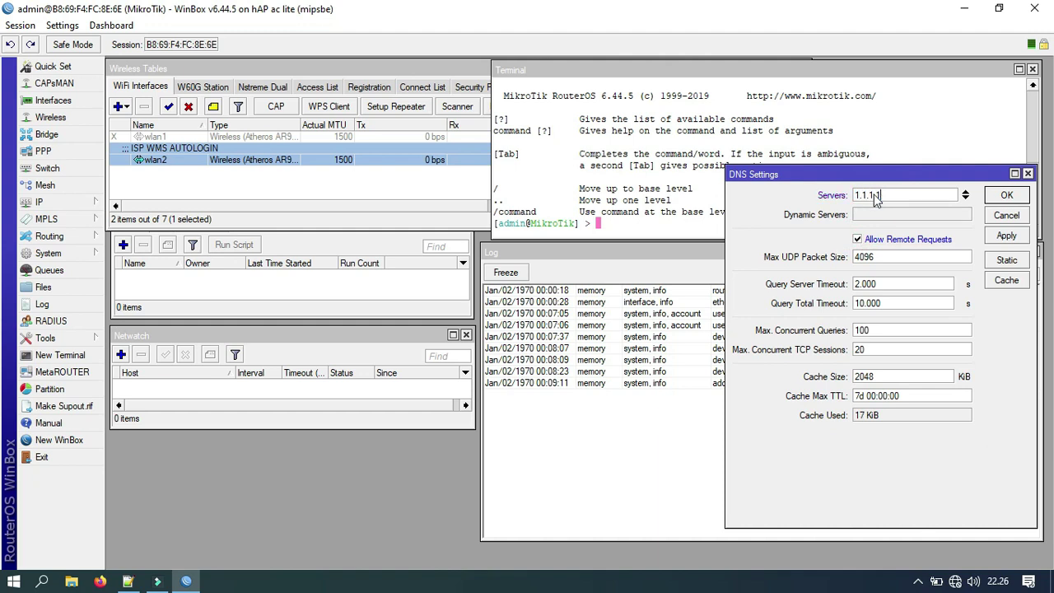
{"action": "type", "text": "1.1"}
{"action": "key", "text": "BackSpace"}
{"action": "key", "text": "BackSpace"}
{"action": "key", "text": "BackSpace"}
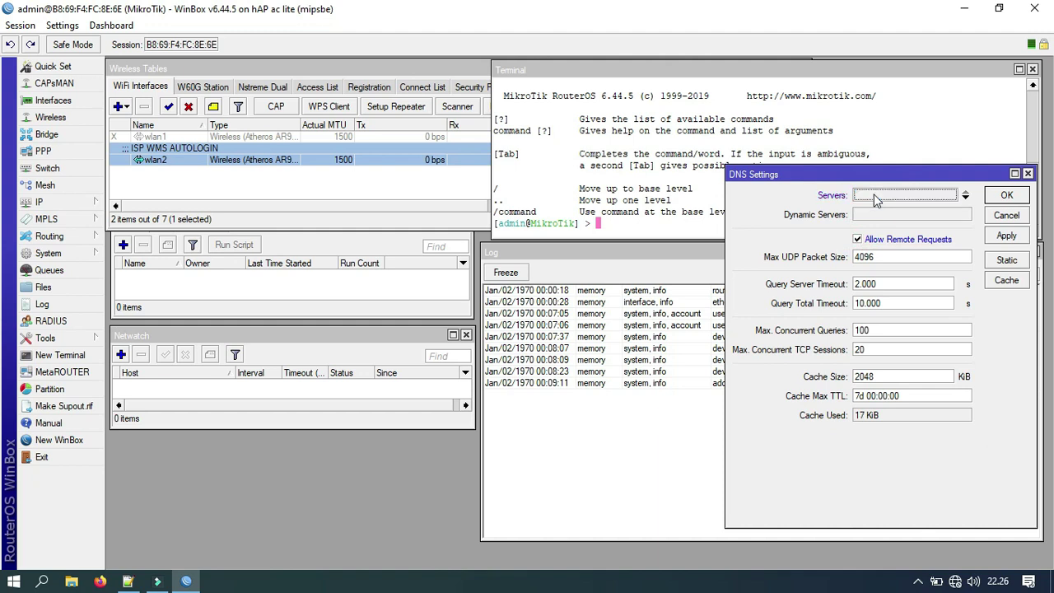
{"action": "type", "text": "8.8.8"}
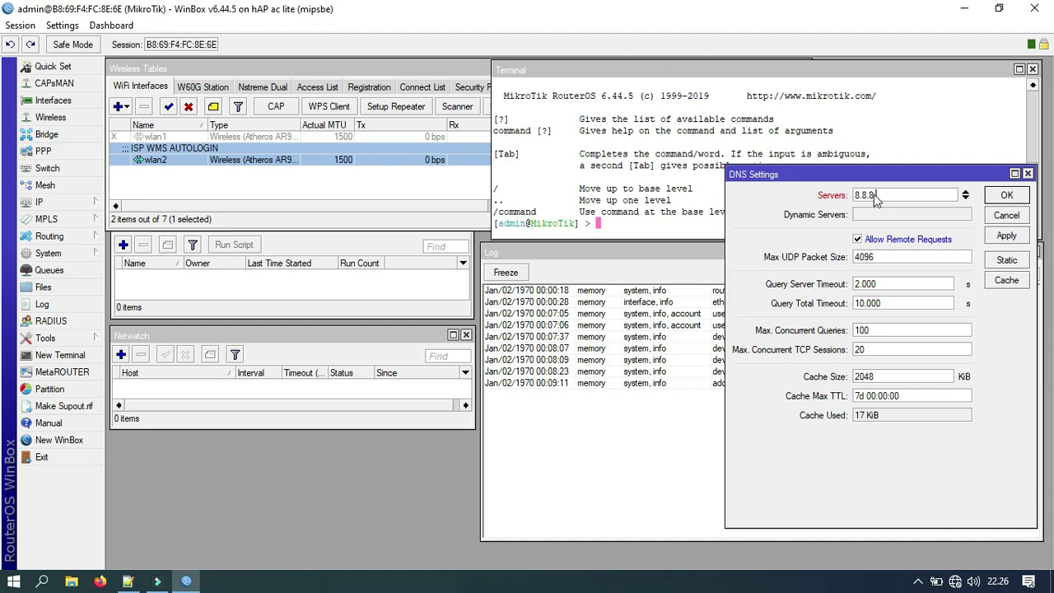
{"action": "type", "text": ".8"}
{"action": "left_click", "coordinate": [965, 201]}
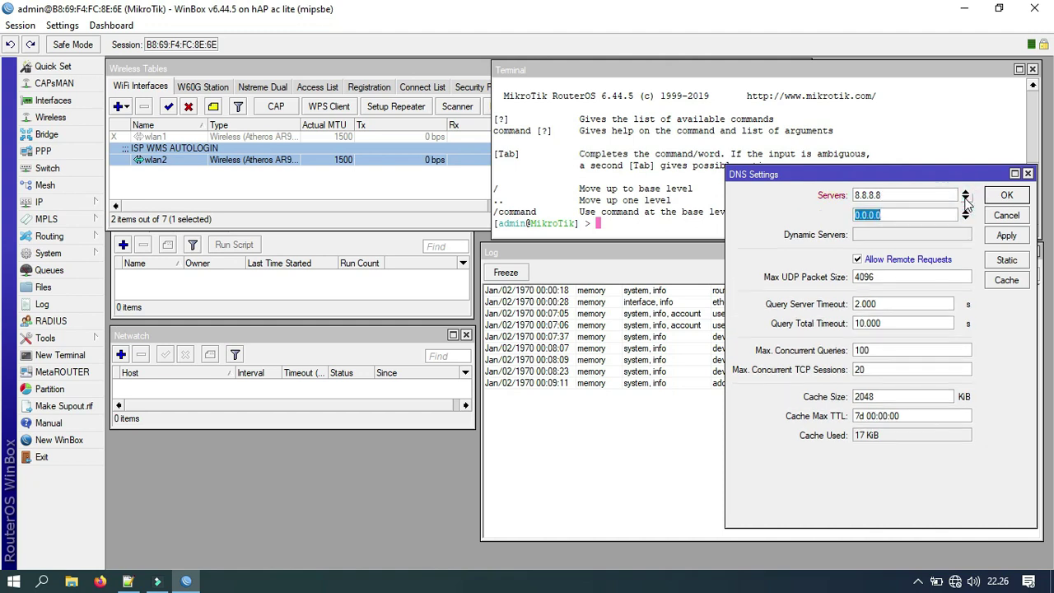
{"action": "type", "text": "8.8.4.4"}
{"action": "left_click", "coordinate": [1006, 235]}
{"action": "left_click", "coordinate": [1007, 195]}
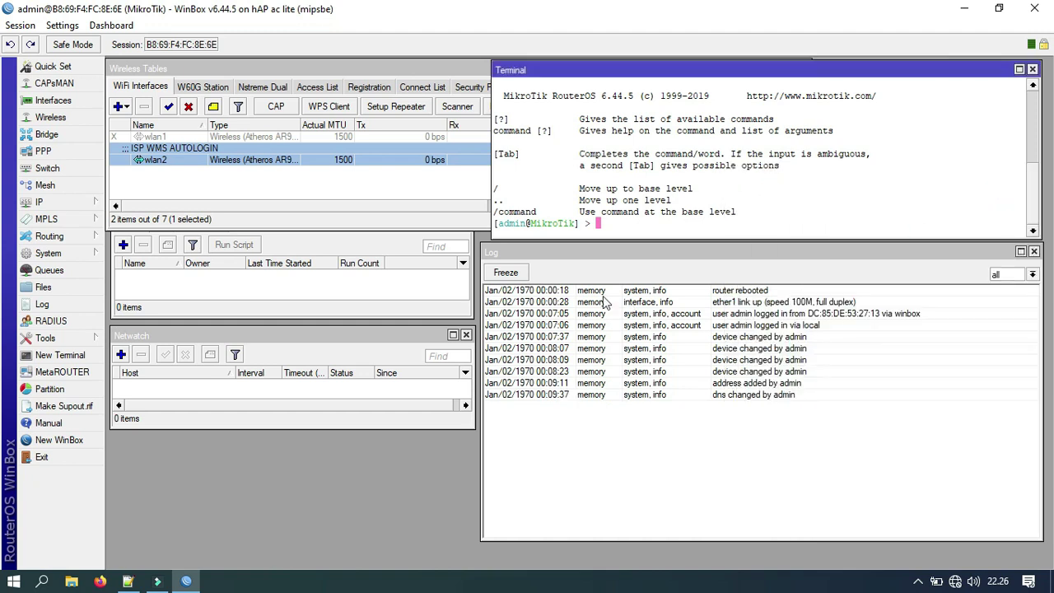
{"action": "left_click", "coordinate": [83, 206]}
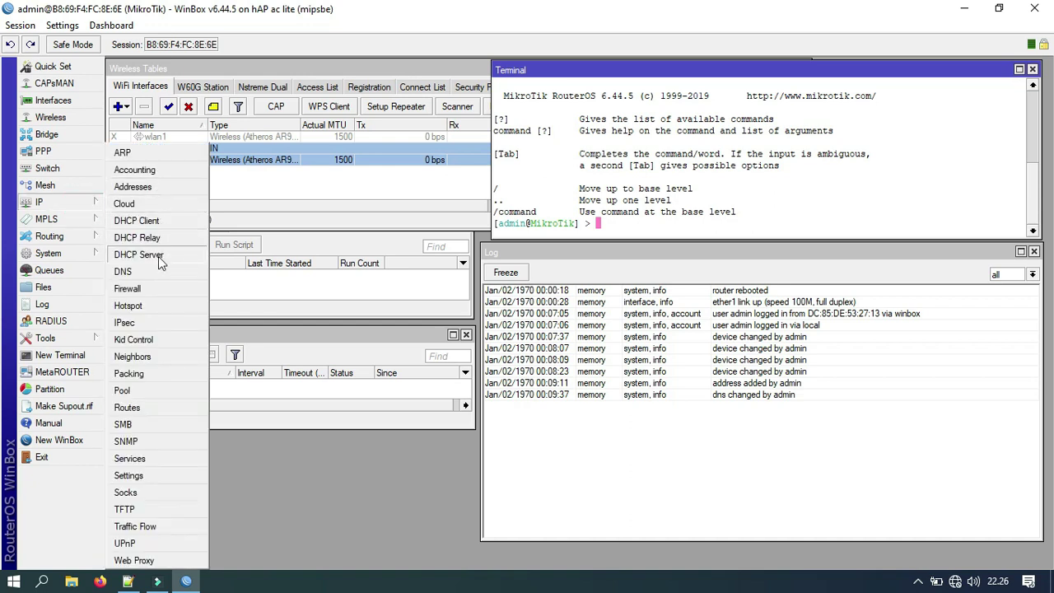
Step: Start DHCP Setup on ether1, accepting address space 192.168.0.0/24 and gateway 192.168.0.1
{"action": "left_click", "coordinate": [158, 256]}
{"action": "left_click", "coordinate": [484, 230]}
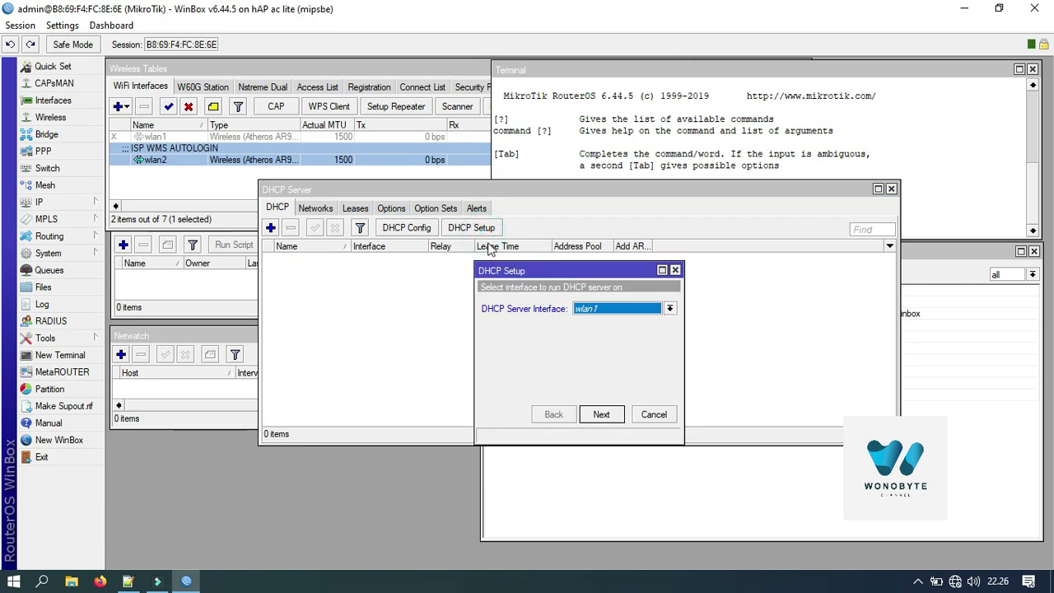
{"action": "left_click", "coordinate": [593, 311]}
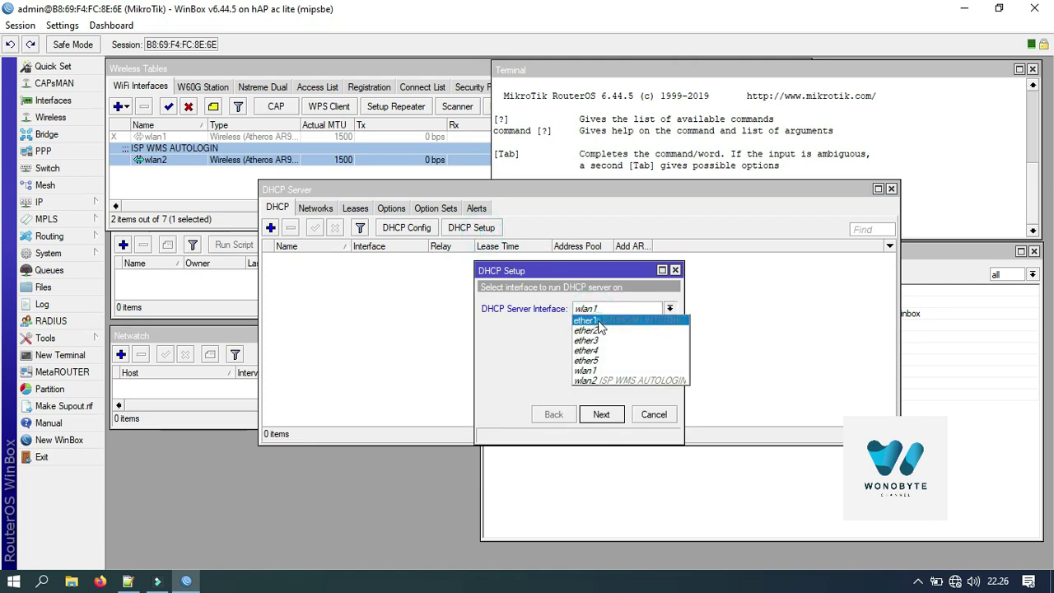
{"action": "left_click", "coordinate": [599, 322]}
{"action": "left_click", "coordinate": [605, 414]}
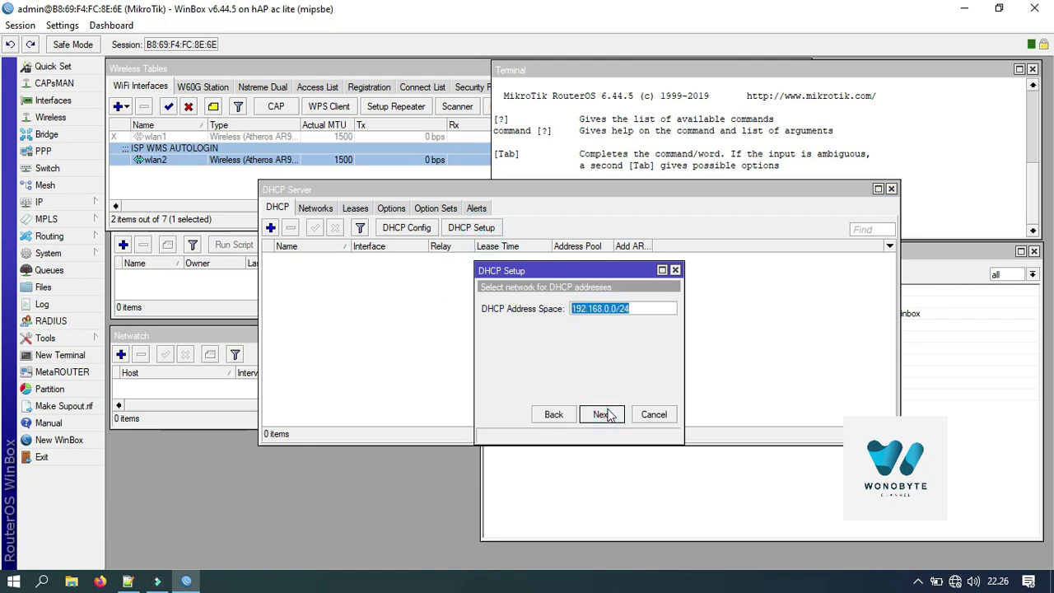
{"action": "left_click", "coordinate": [604, 415]}
{"action": "left_click", "coordinate": [604, 415]}
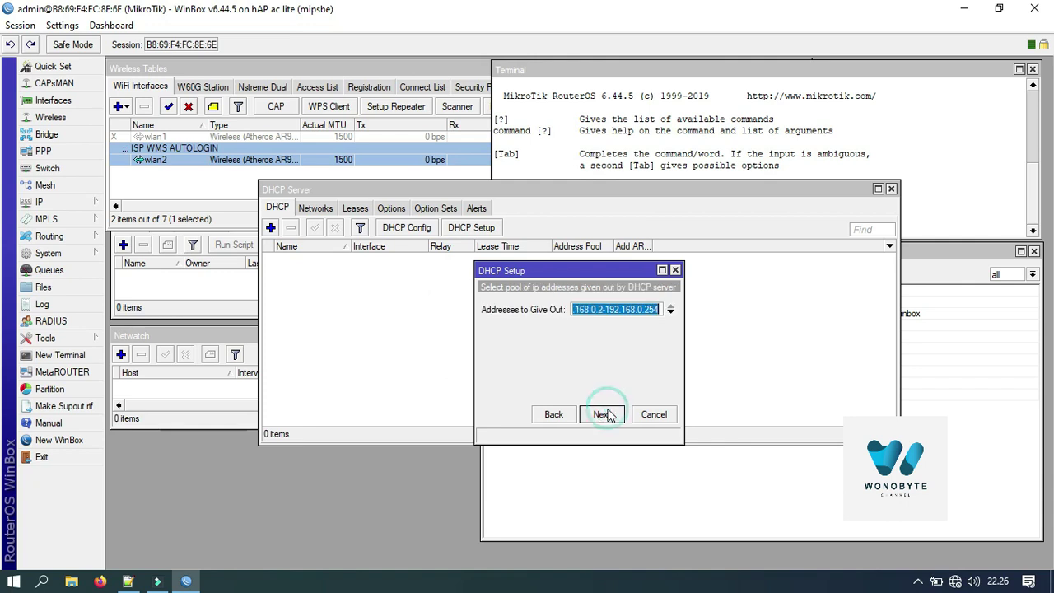
Step: Set pool 192.168.0.100-192.168.0.130, keep DNS 8.8.8.8/8.8.4.4 and 00:10:00 lease, and finish
{"action": "left_click", "coordinate": [603, 310]}
{"action": "key", "text": "BackSpace"}
{"action": "type", "text": "100"}
{"action": "key", "text": "End"}
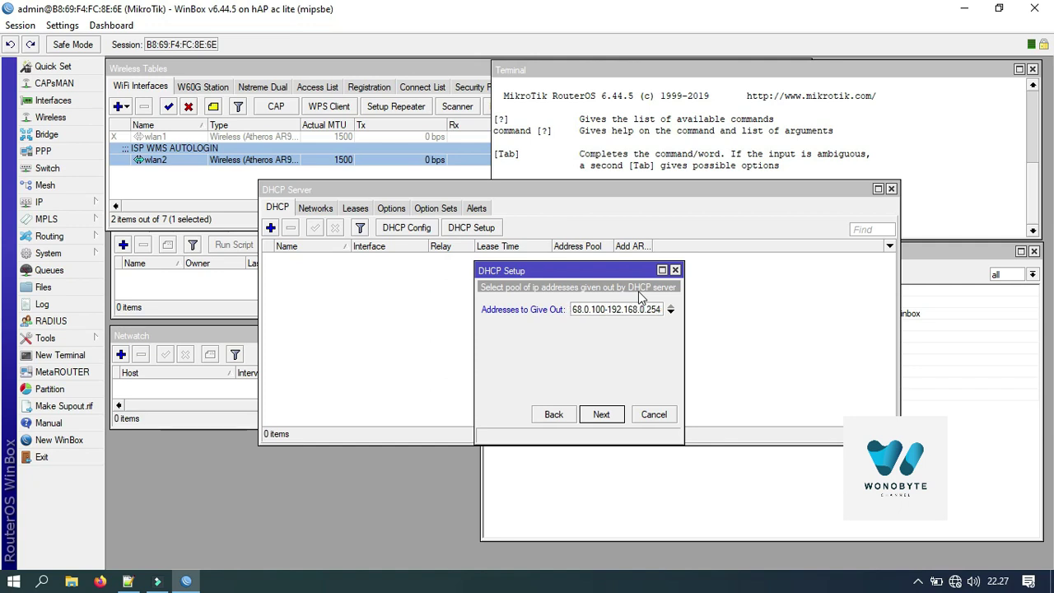
{"action": "type", "text": "130"}
{"action": "left_click", "coordinate": [616, 416]}
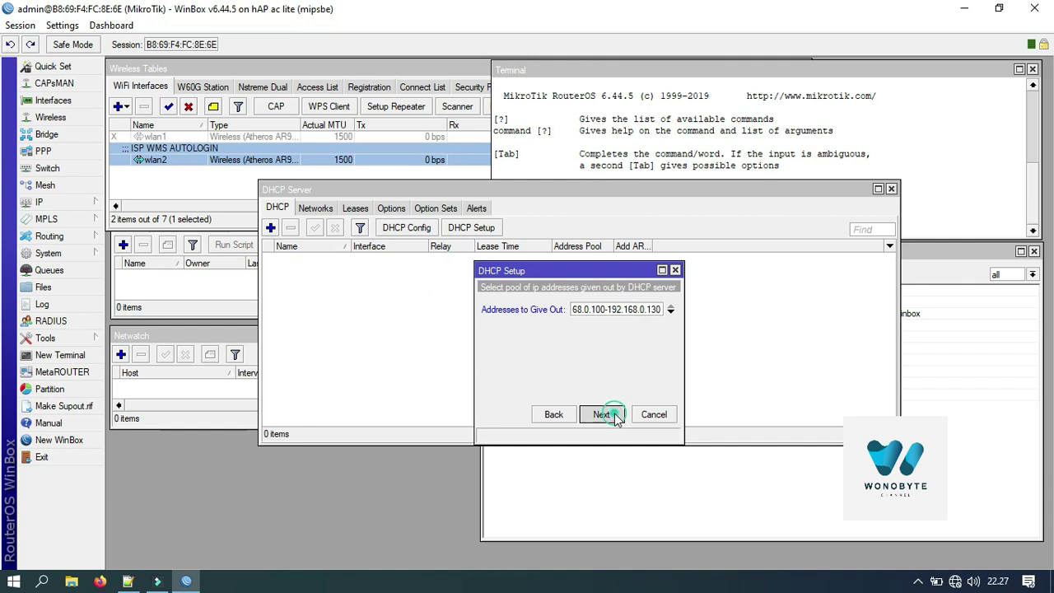
{"action": "left_click", "coordinate": [601, 416]}
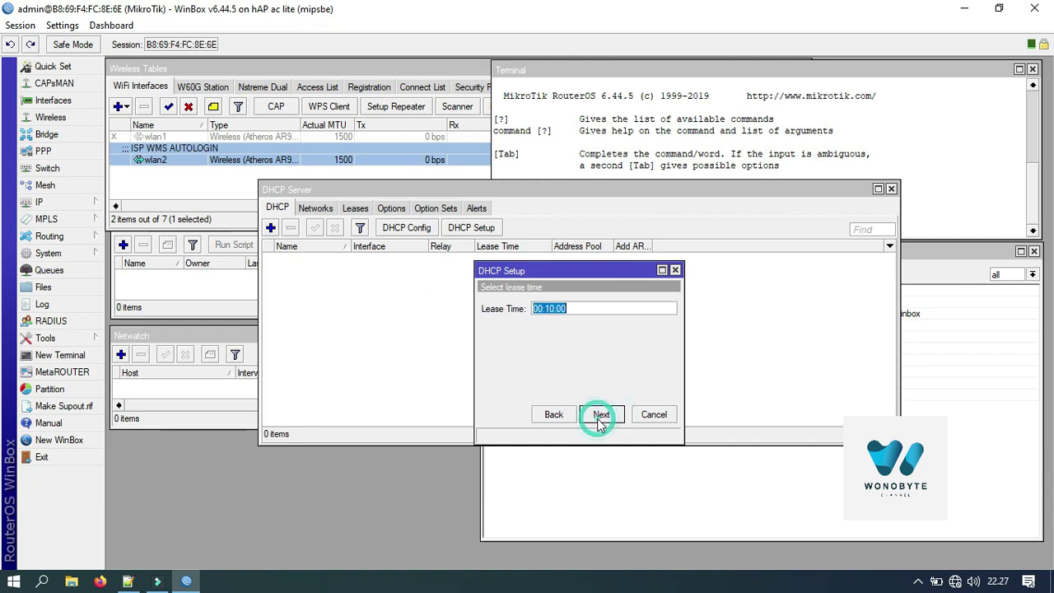
{"action": "left_click", "coordinate": [599, 416]}
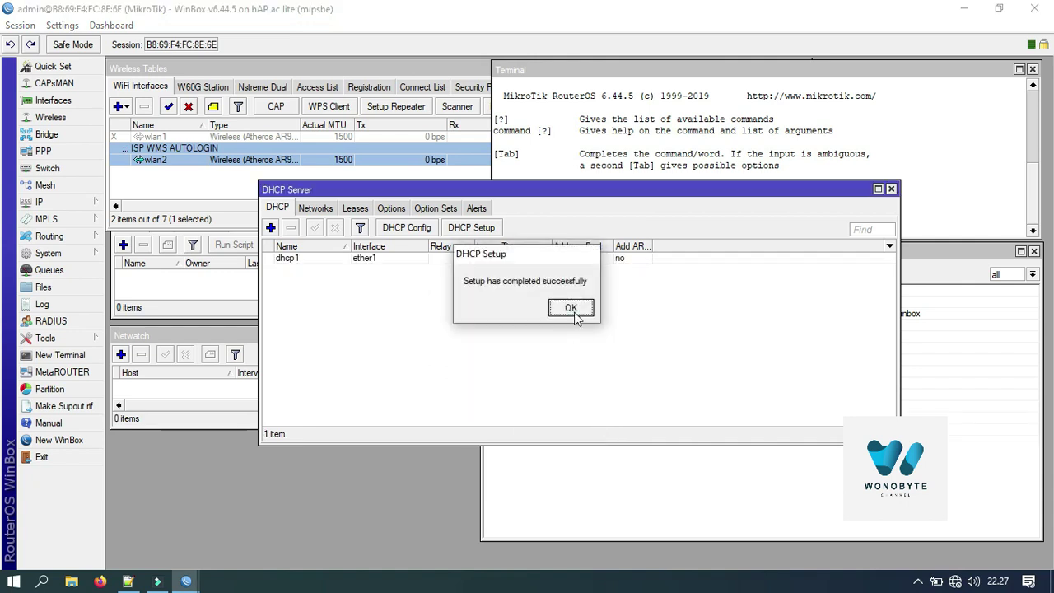
{"action": "left_click", "coordinate": [571, 308]}
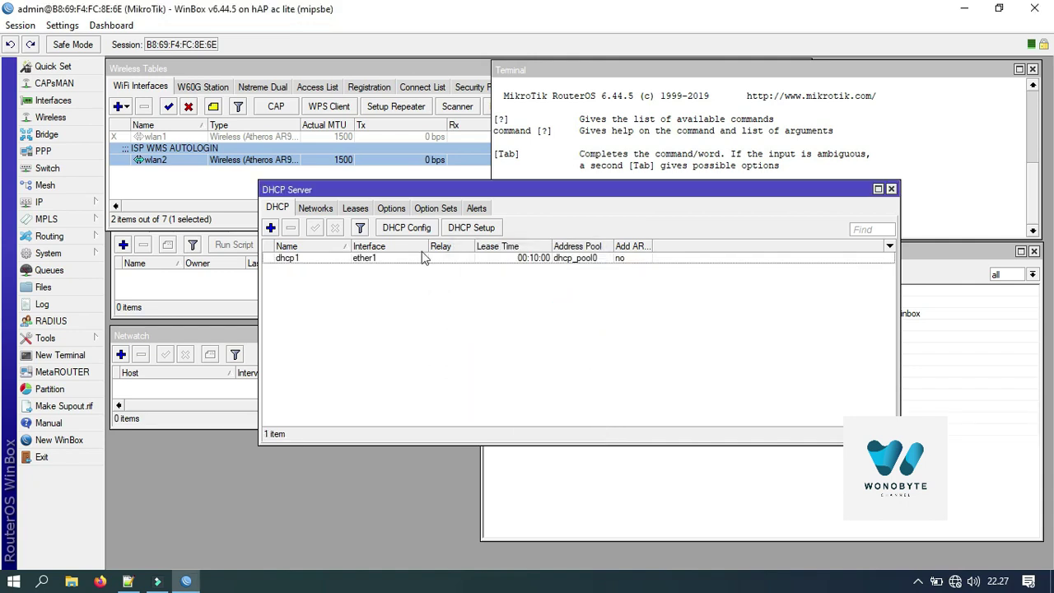
{"action": "left_click", "coordinate": [891, 189]}
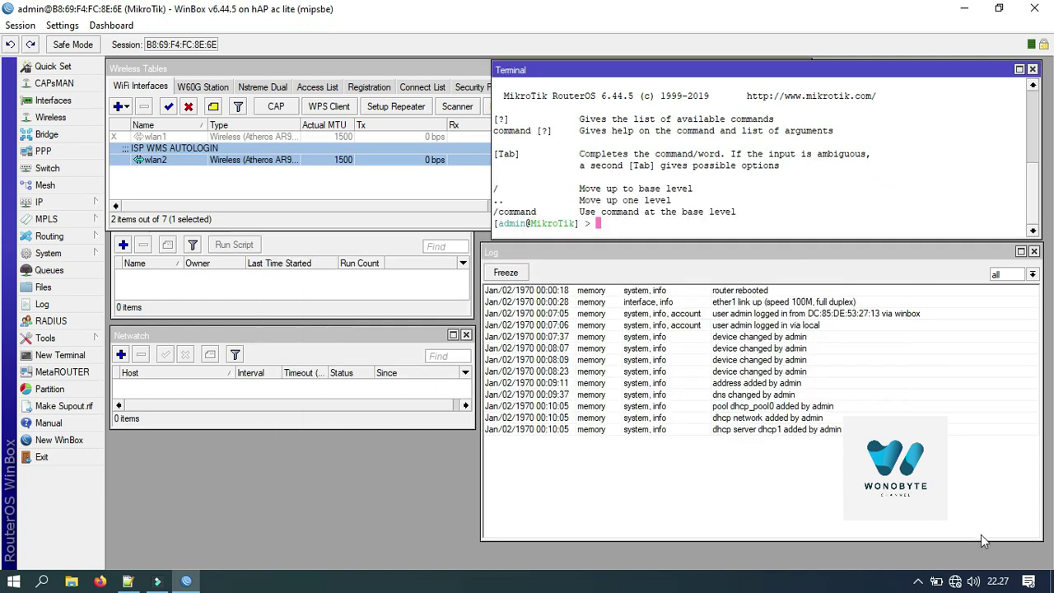
Step: Disconnect from and reconnect to the CADANGAN Wi-Fi network
{"action": "left_click", "coordinate": [956, 582]}
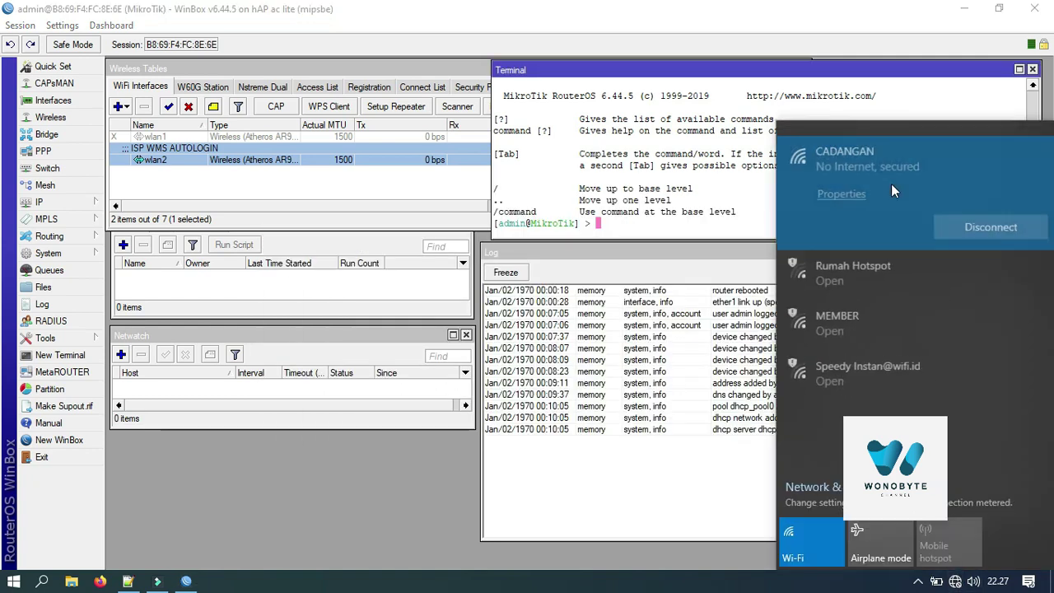
{"action": "left_click", "coordinate": [952, 221]}
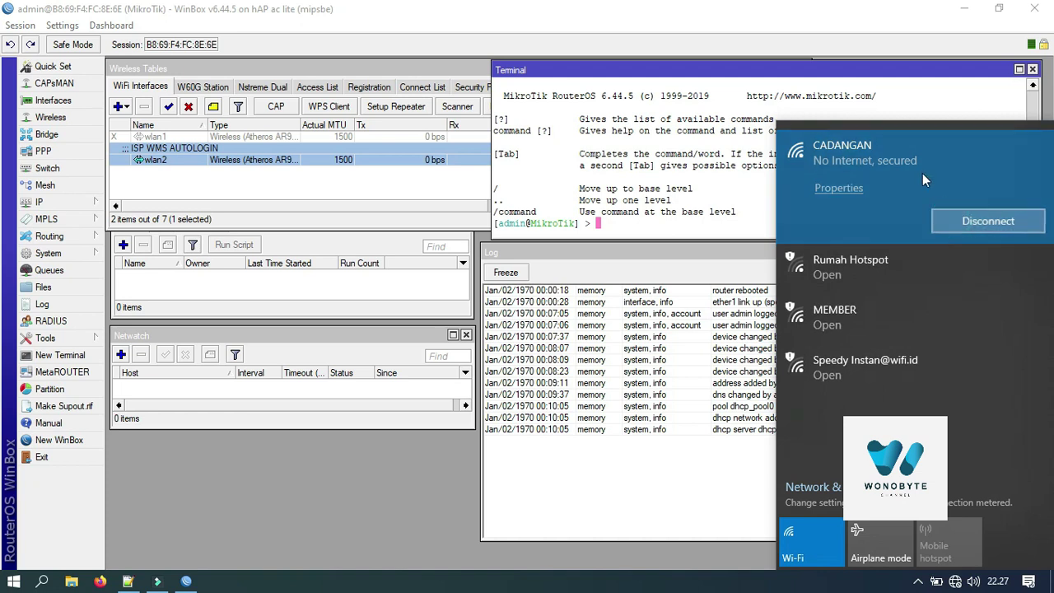
{"action": "left_click", "coordinate": [956, 221]}
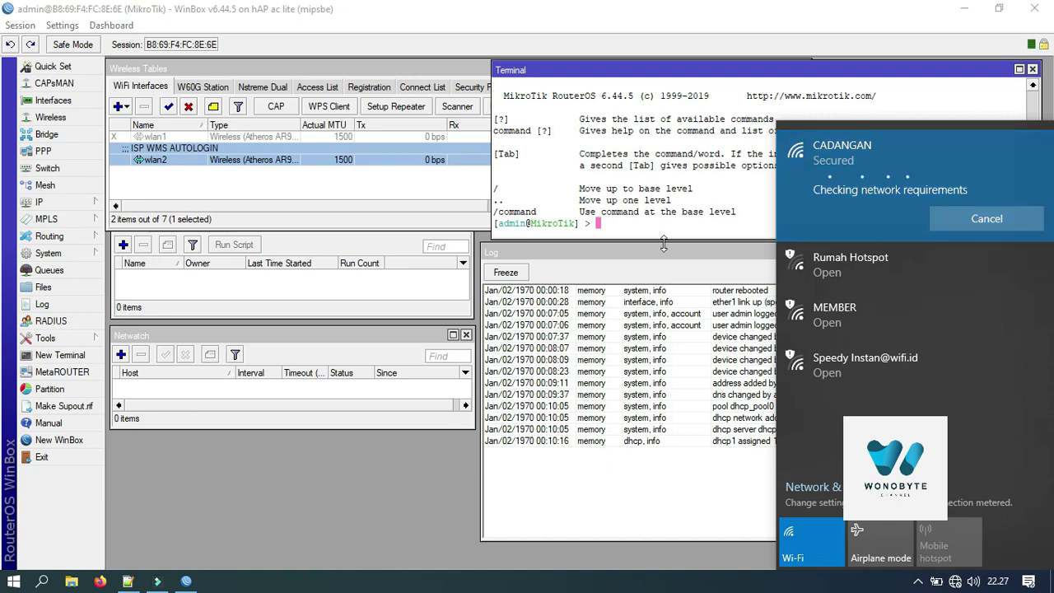
{"action": "left_click", "coordinate": [418, 472]}
Step: Restart WinBox, refresh the neighbours, and reconnect to the router by its MAC address
{"action": "left_click", "coordinate": [1035, 8]}
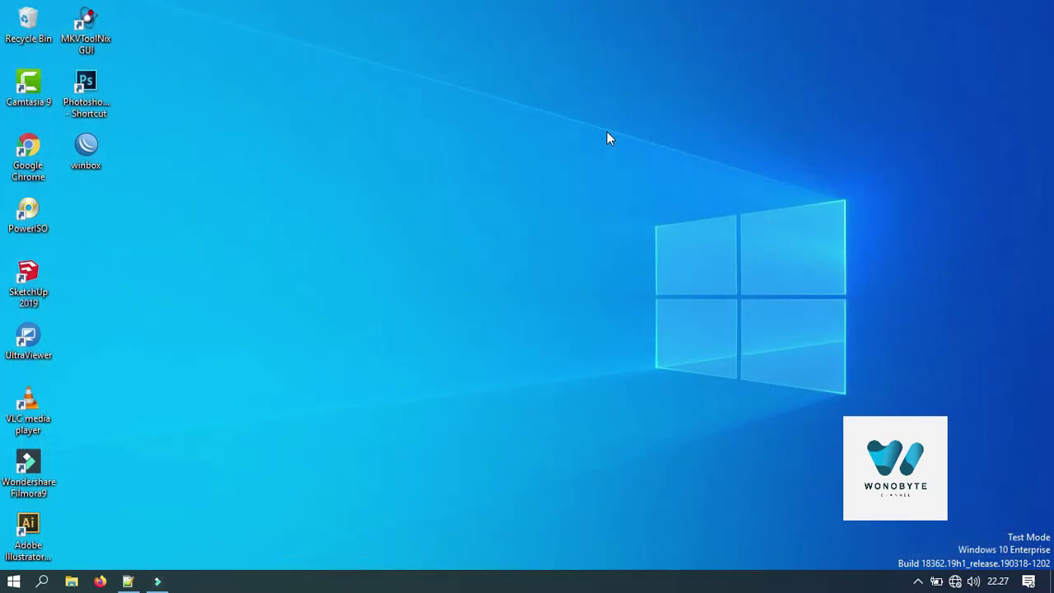
{"action": "double_click", "coordinate": [102, 149]}
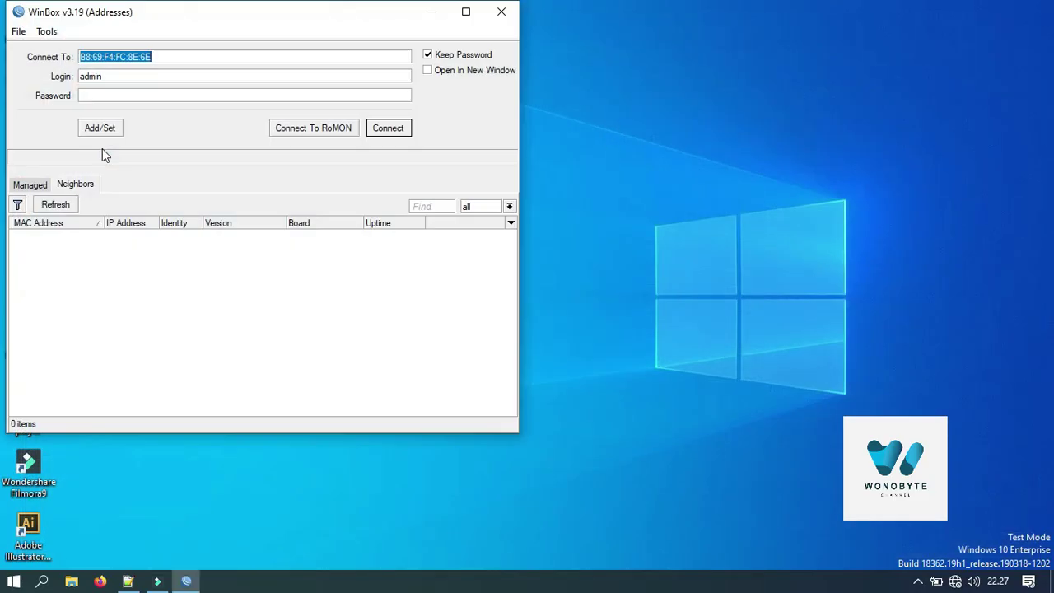
{"action": "left_click", "coordinate": [67, 205]}
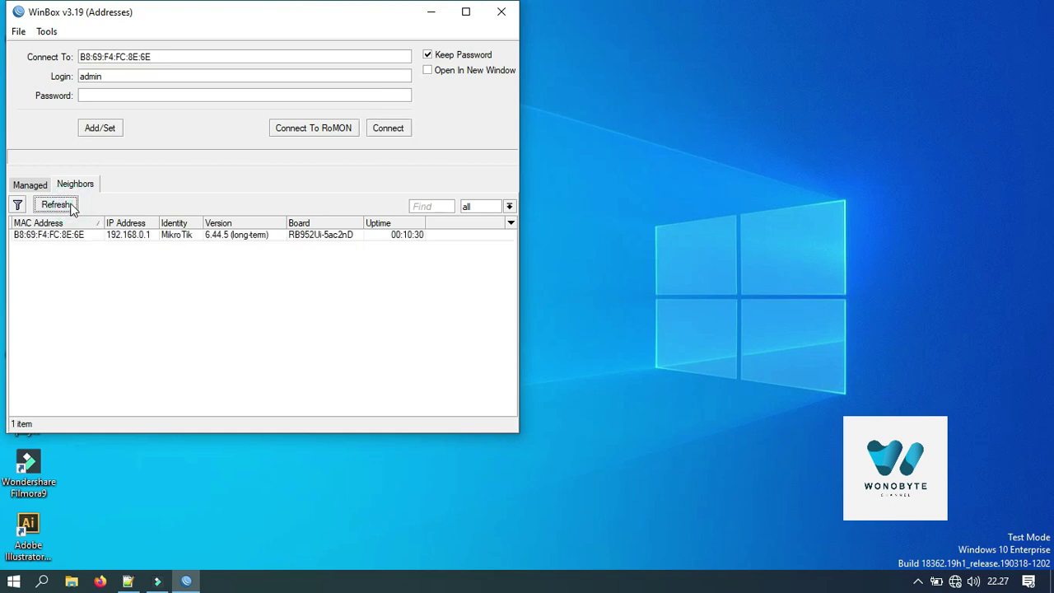
{"action": "left_click", "coordinate": [145, 238]}
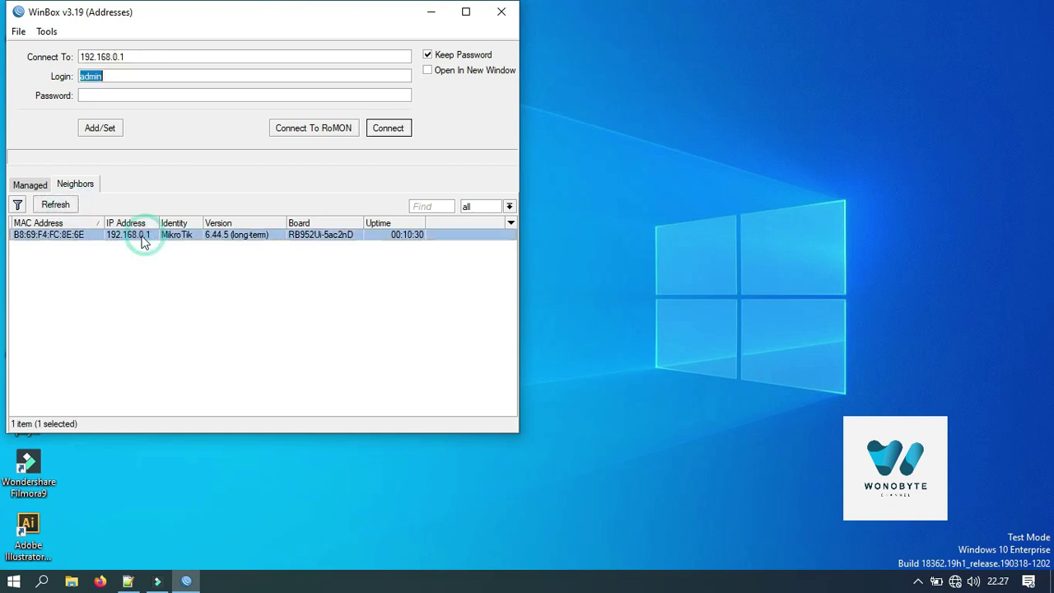
{"action": "left_click", "coordinate": [80, 236]}
{"action": "left_click", "coordinate": [388, 127]}
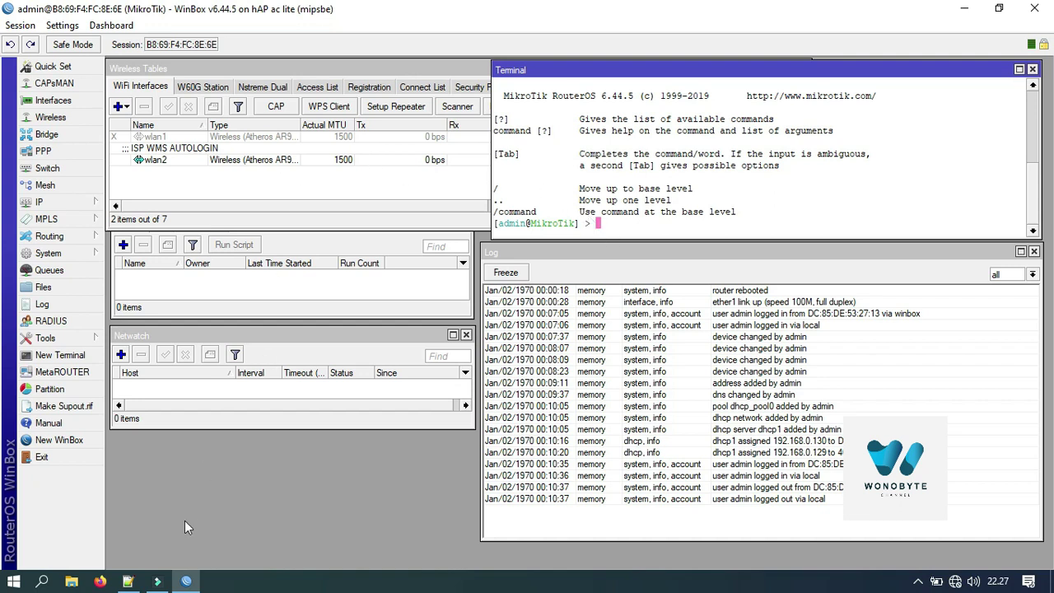
Step: Replace gwId WAG-D4-GBL on line 6 with WAG-D4-KBU copied from the login URL
{"action": "left_click", "coordinate": [128, 582]}
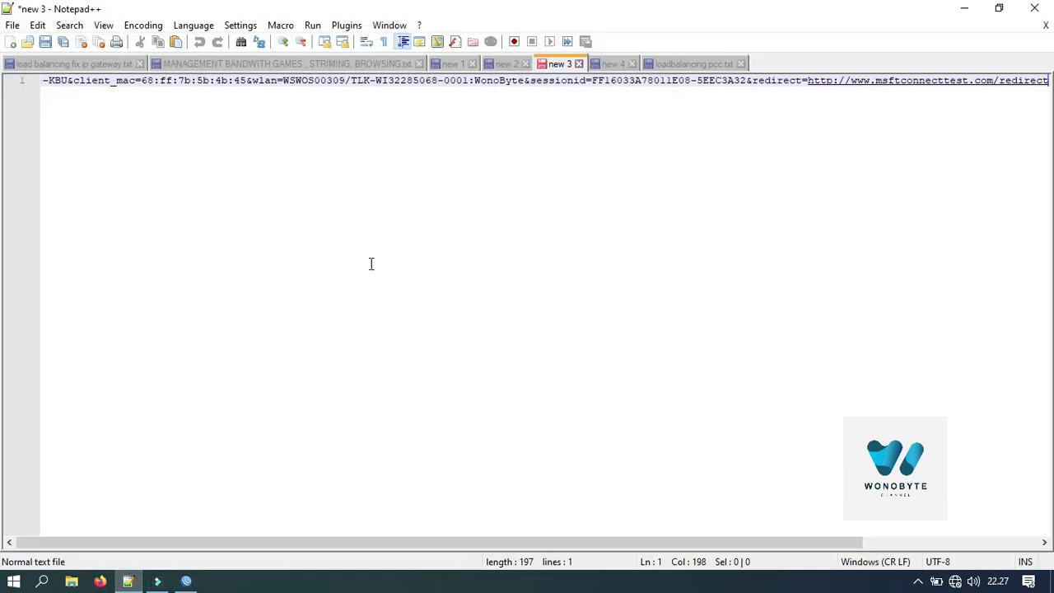
{"action": "left_click", "coordinate": [610, 63]}
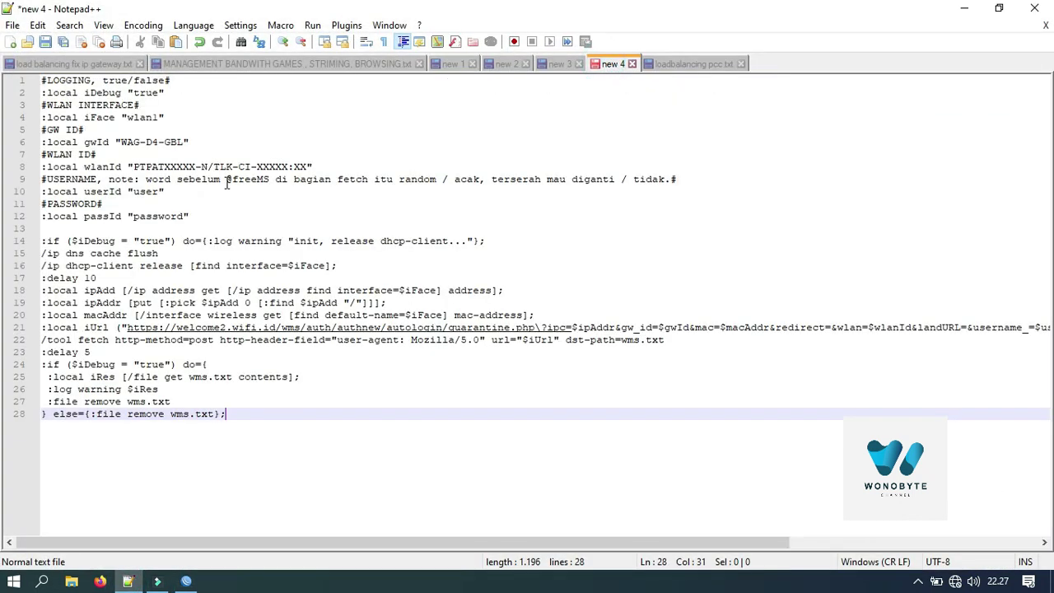
{"action": "left_click", "coordinate": [140, 176]}
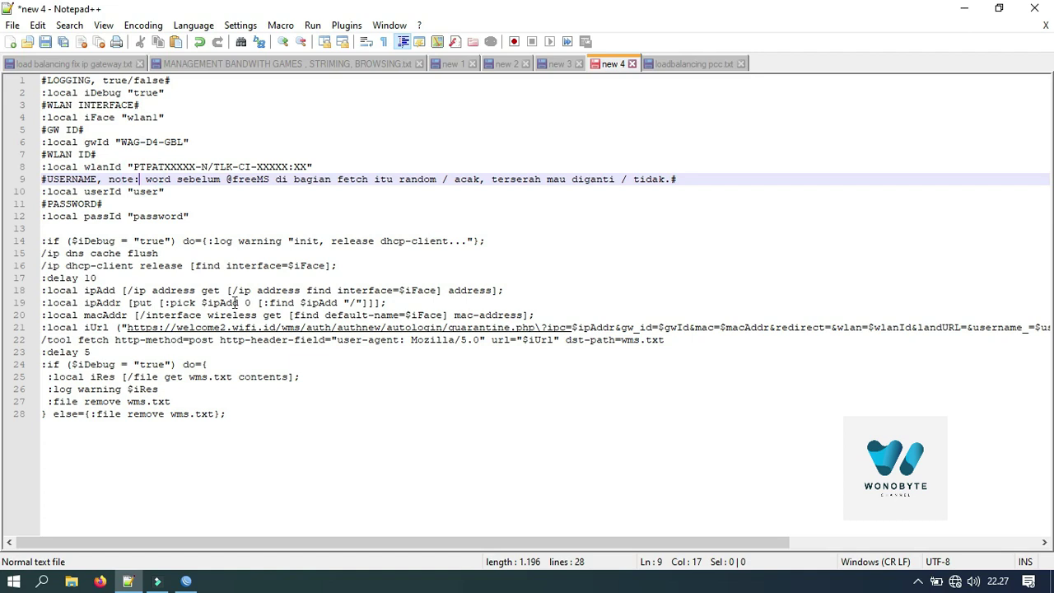
{"action": "left_click", "coordinate": [567, 65]}
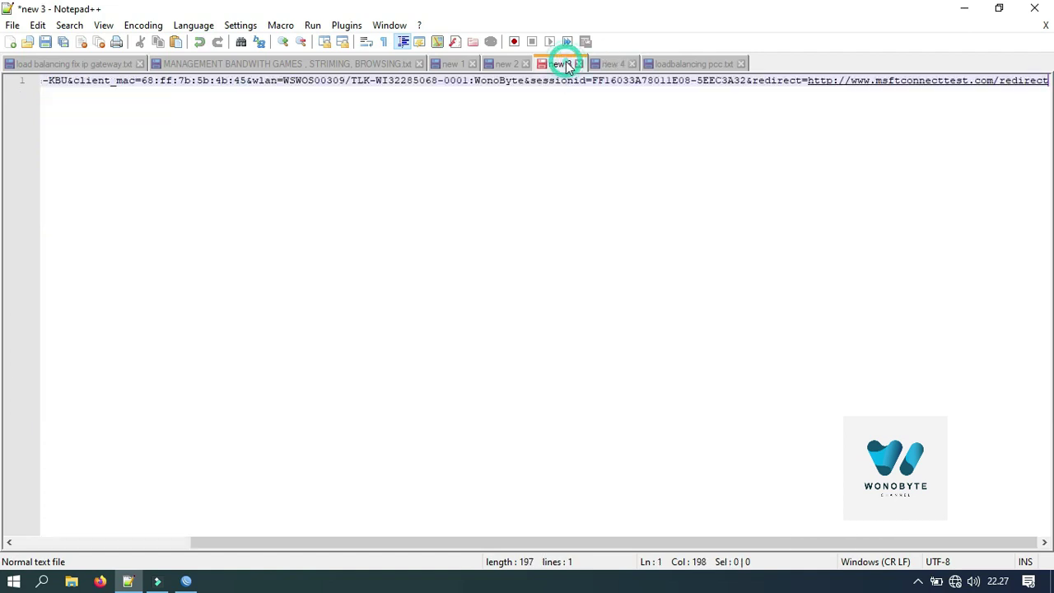
{"action": "left_click", "coordinate": [223, 80]}
{"action": "left_click_drag", "start_coordinate": [336, 543], "coordinate": [105, 539]}
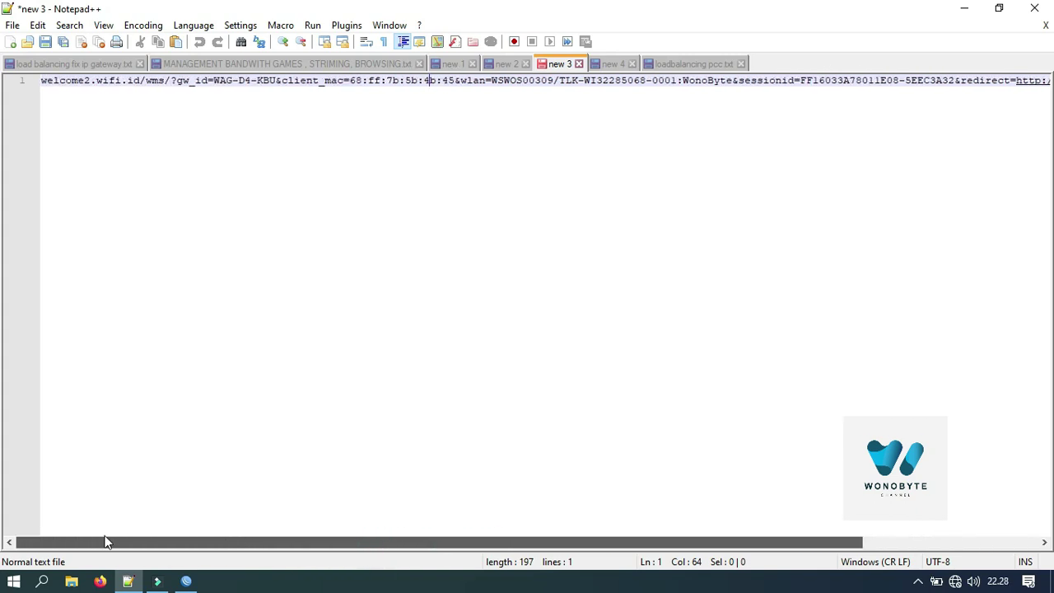
{"action": "left_click_drag", "start_coordinate": [214, 80], "coordinate": [278, 80]}
{"action": "key", "text": "ctrl+c"}
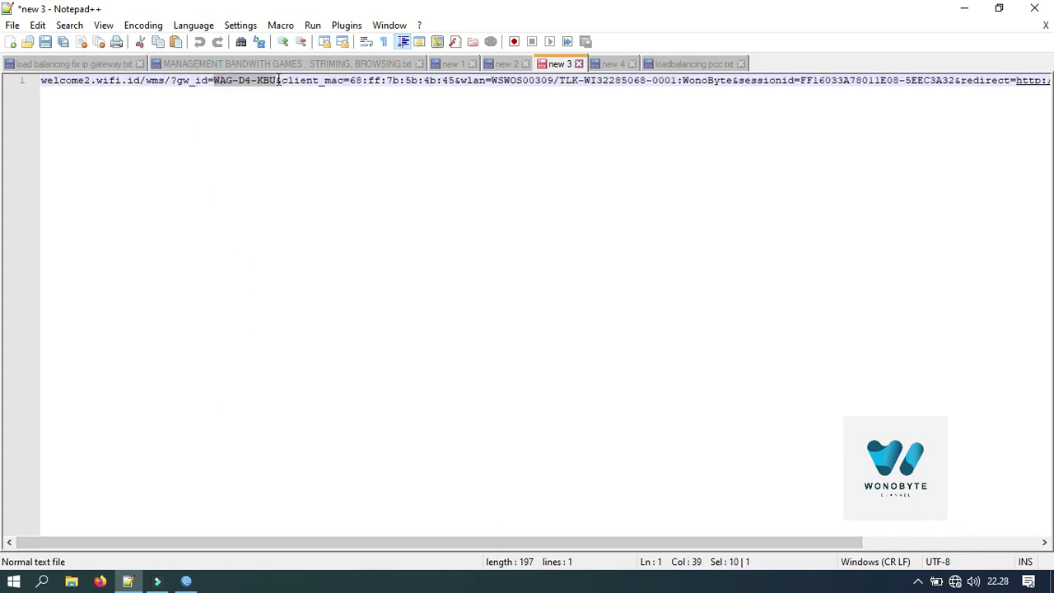
{"action": "left_click", "coordinate": [616, 64]}
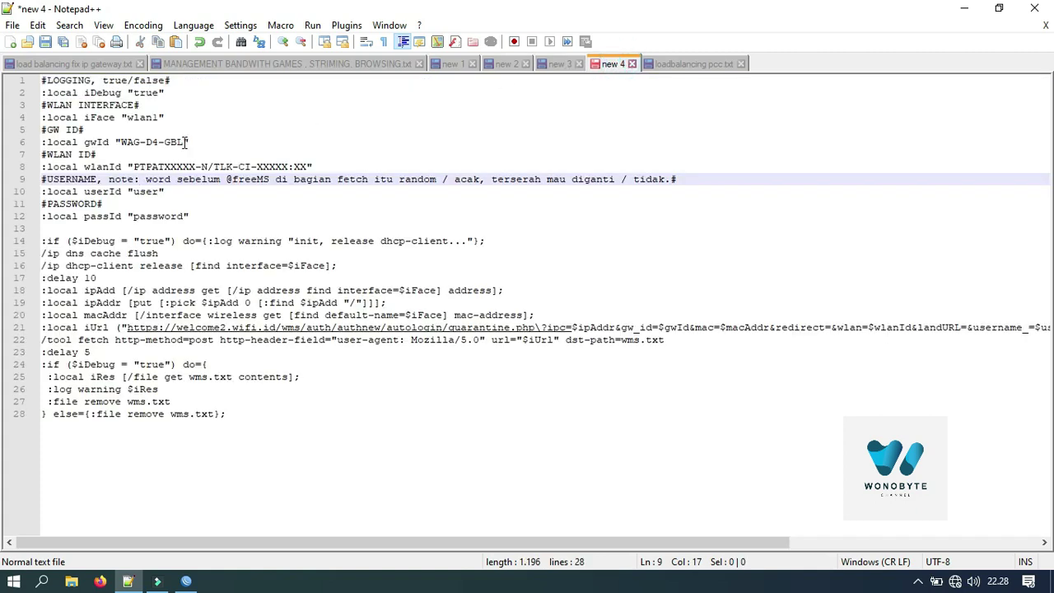
{"action": "left_click_drag", "start_coordinate": [187, 142], "coordinate": [125, 144]}
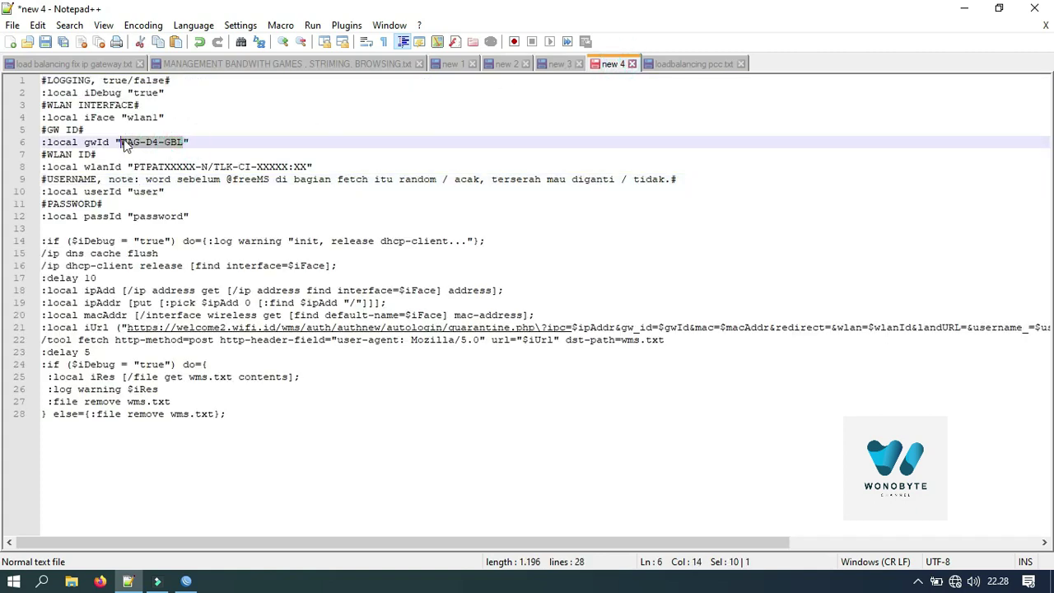
{"action": "key", "text": "ctrl+v"}
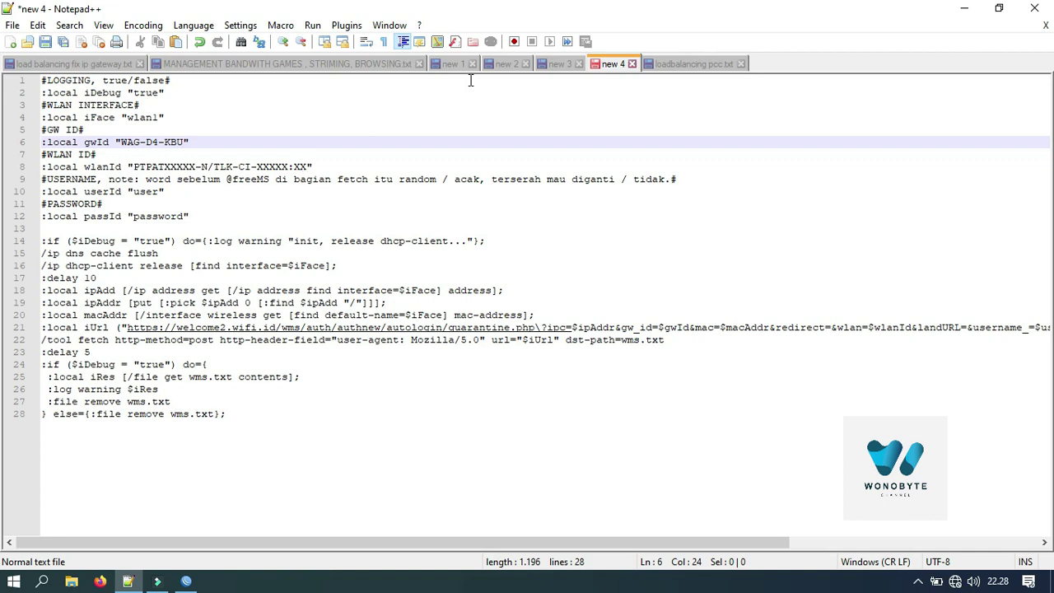
Step: Set wlanId on line 8 to the wlan value copied from the login URL
{"action": "left_click", "coordinate": [551, 63]}
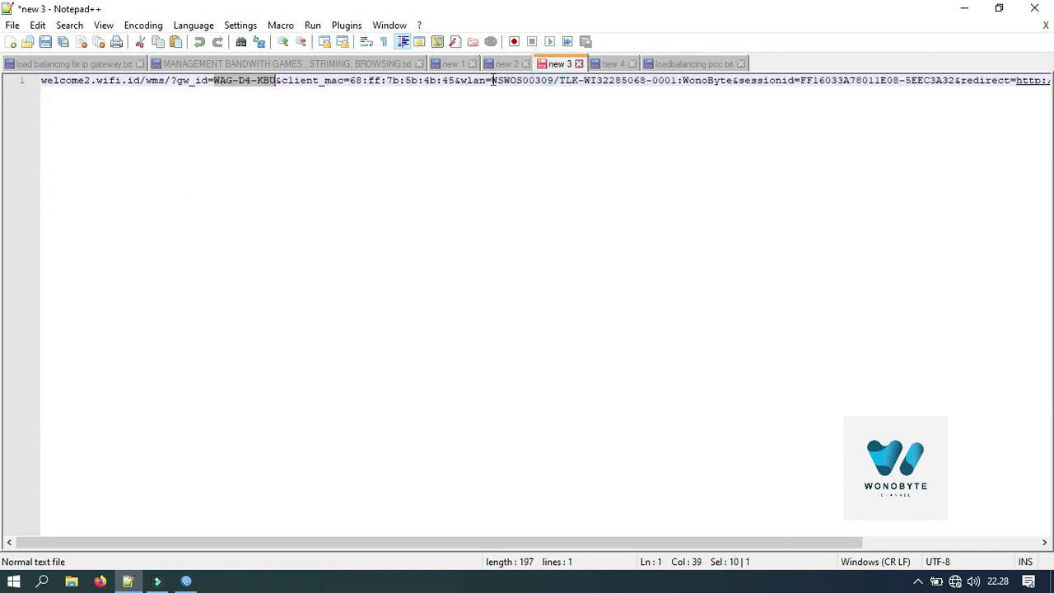
{"action": "left_click_drag", "start_coordinate": [494, 80], "coordinate": [734, 86]}
{"action": "key", "text": "ctrl+c"}
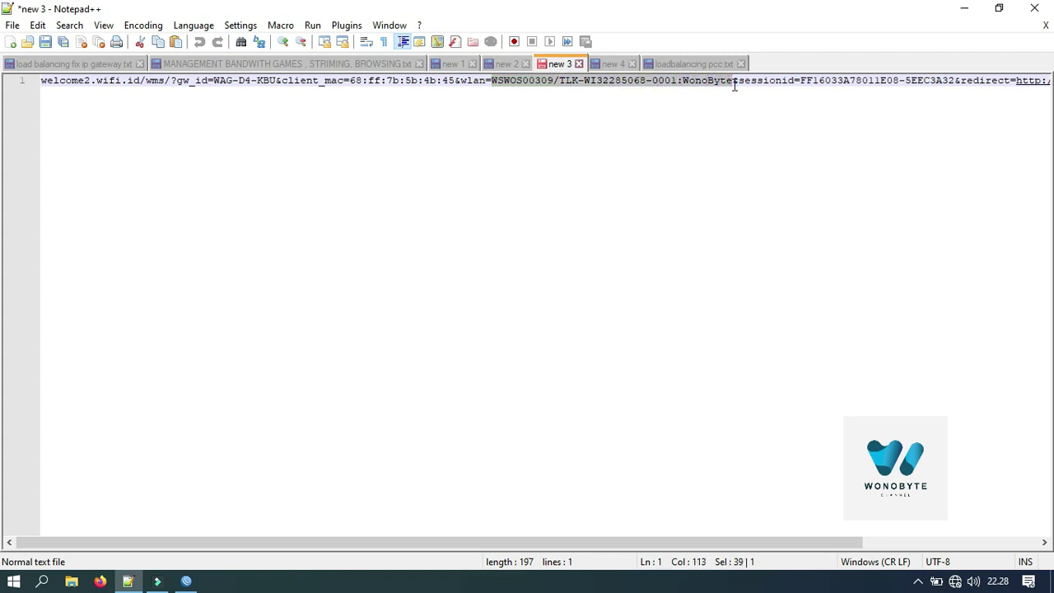
{"action": "left_click", "coordinate": [614, 64]}
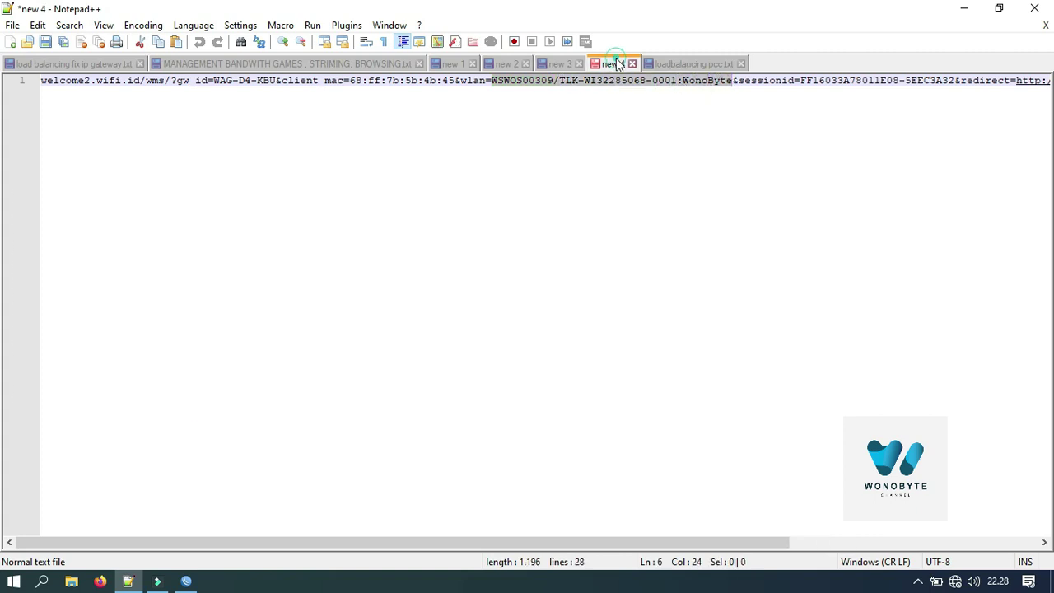
{"action": "left_click_drag", "start_coordinate": [309, 166], "coordinate": [136, 166]}
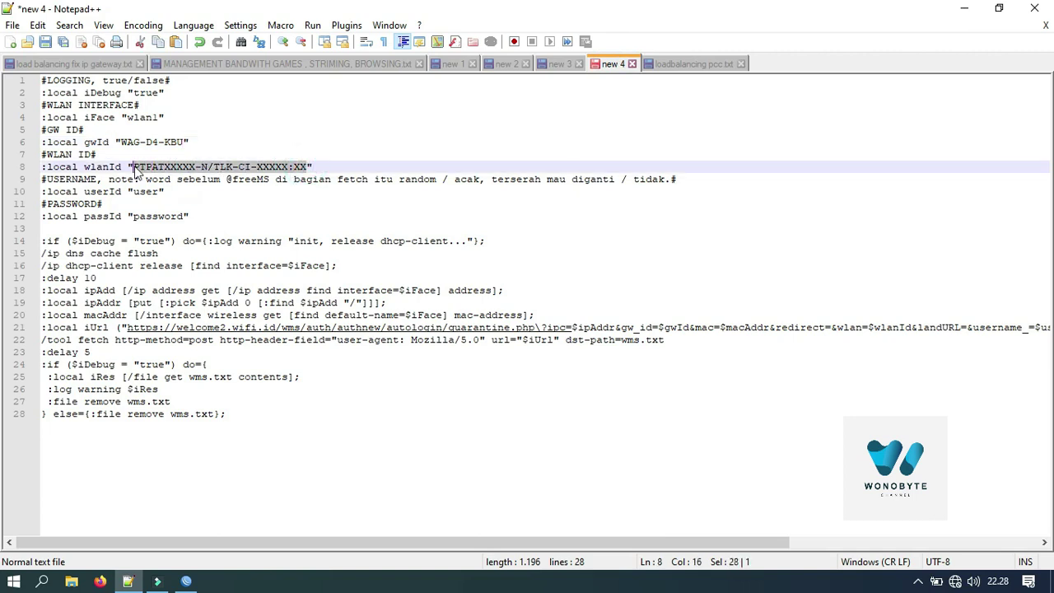
{"action": "key", "text": "ctrl+v"}
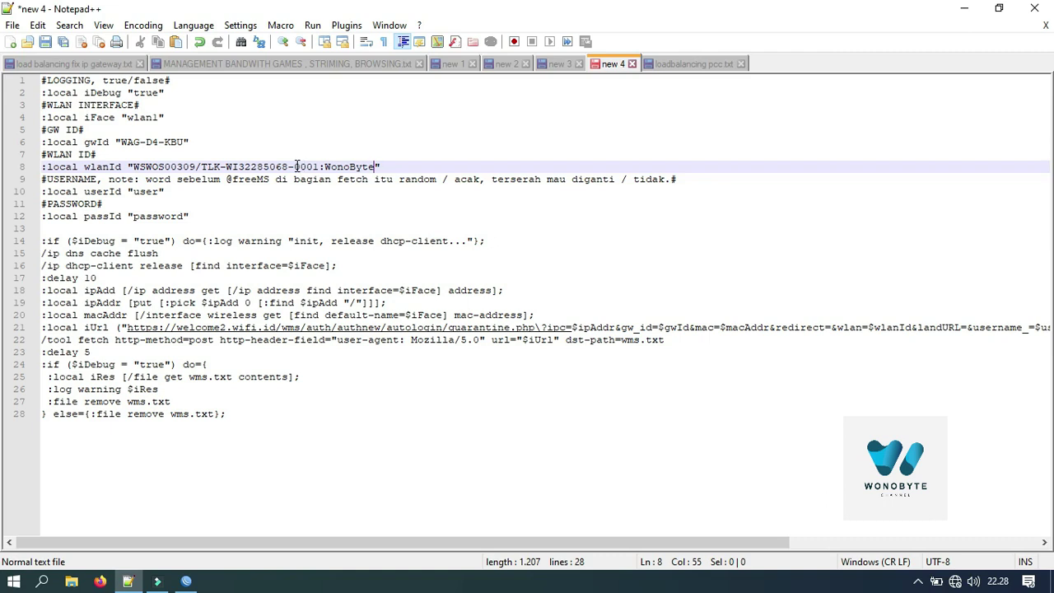
Step: Check the script's userId and passId values
{"action": "left_click", "coordinate": [161, 191]}
{"action": "left_click", "coordinate": [158, 215]}
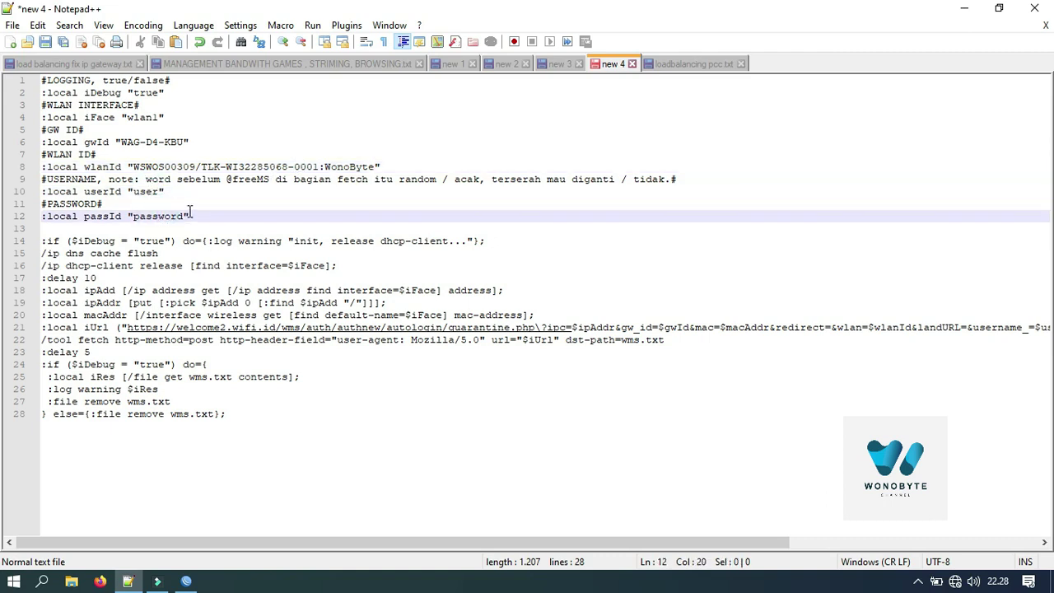
{"action": "left_click", "coordinate": [151, 191]}
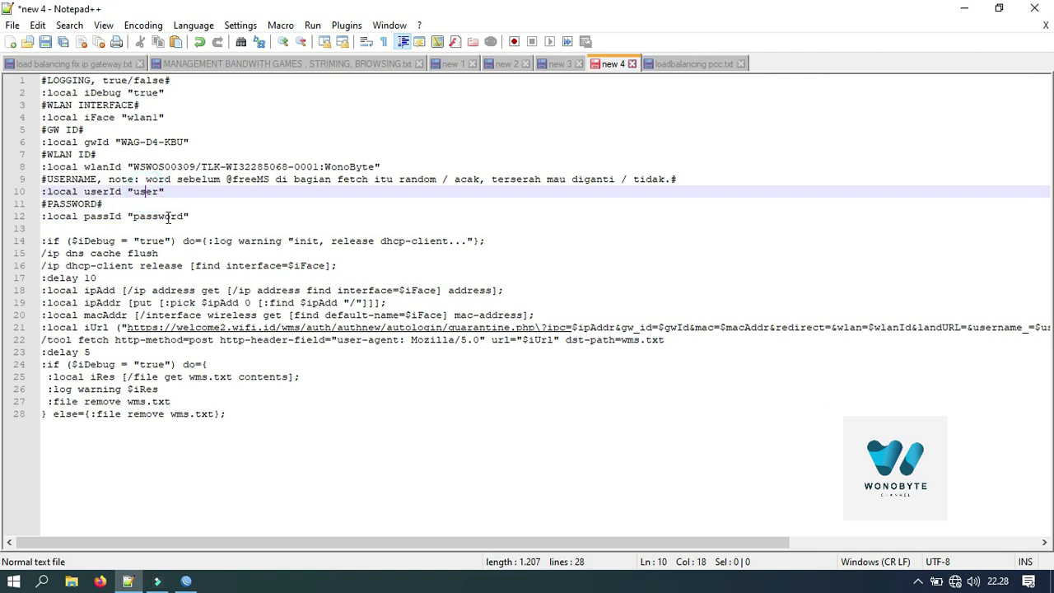
{"action": "left_click", "coordinate": [159, 216]}
{"action": "left_click", "coordinate": [956, 582]}
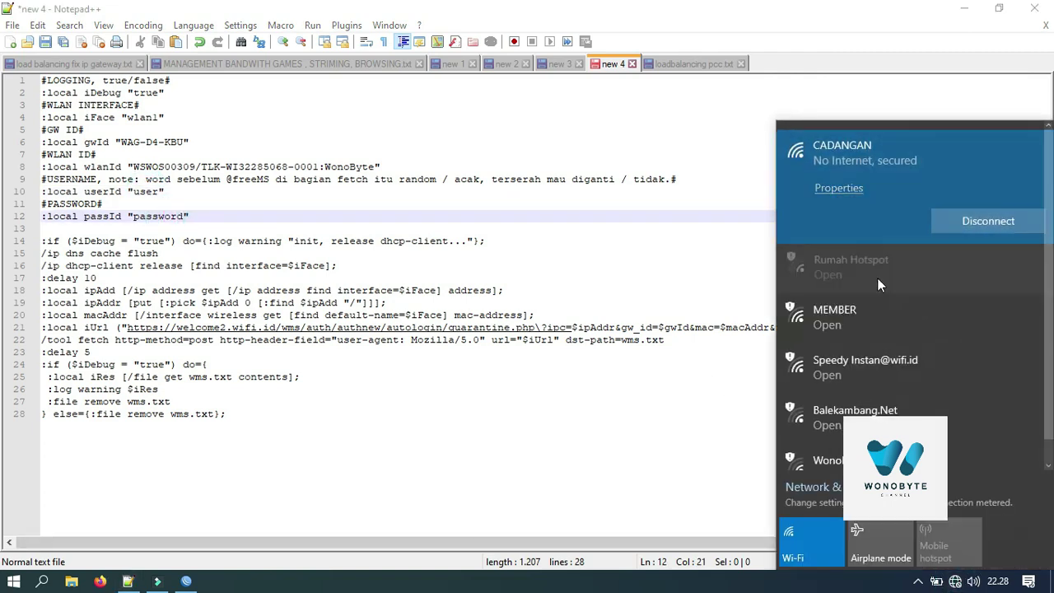
Step: Switch the PC's Wi-Fi from CADANGAN to the open Rumah Hotspot network and launch Firefox
{"action": "scroll", "coordinate": [948, 272], "scroll_direction": "down", "scroll_amount": 1}
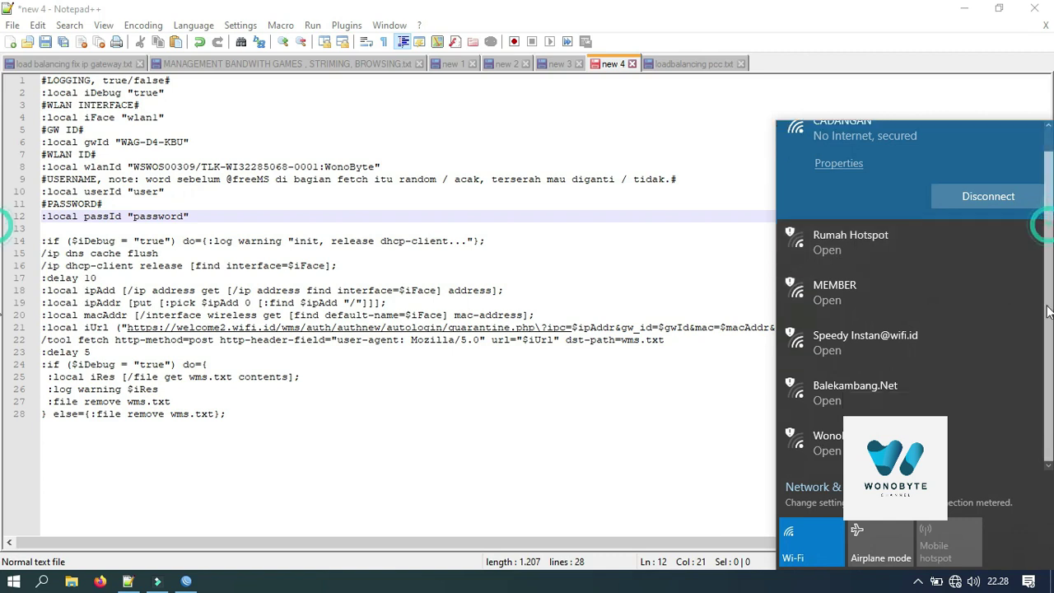
{"action": "left_click", "coordinate": [854, 255]}
{"action": "left_click", "coordinate": [954, 282]}
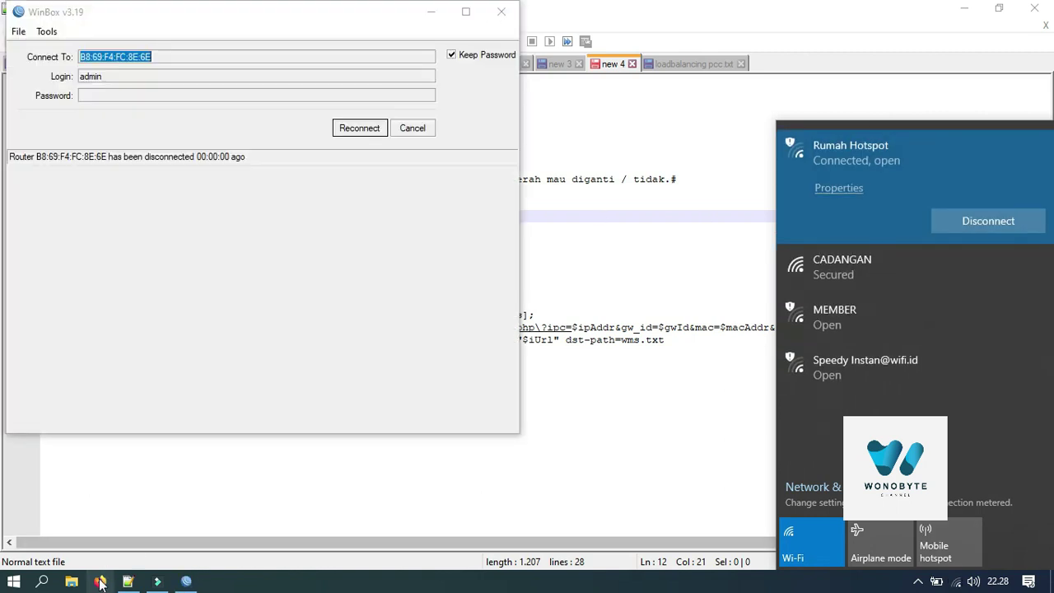
{"action": "left_click", "coordinate": [99, 583]}
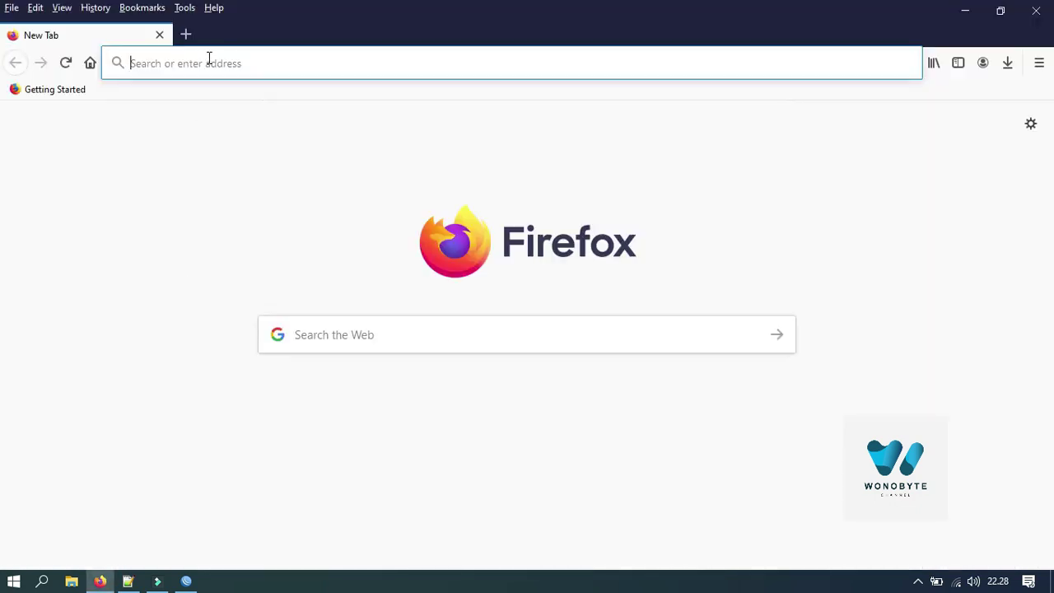
Step: Open the wms.wifi.id/customer login page from the 'WMS.' address bar suggestion
{"action": "type", "text": "WMS."}
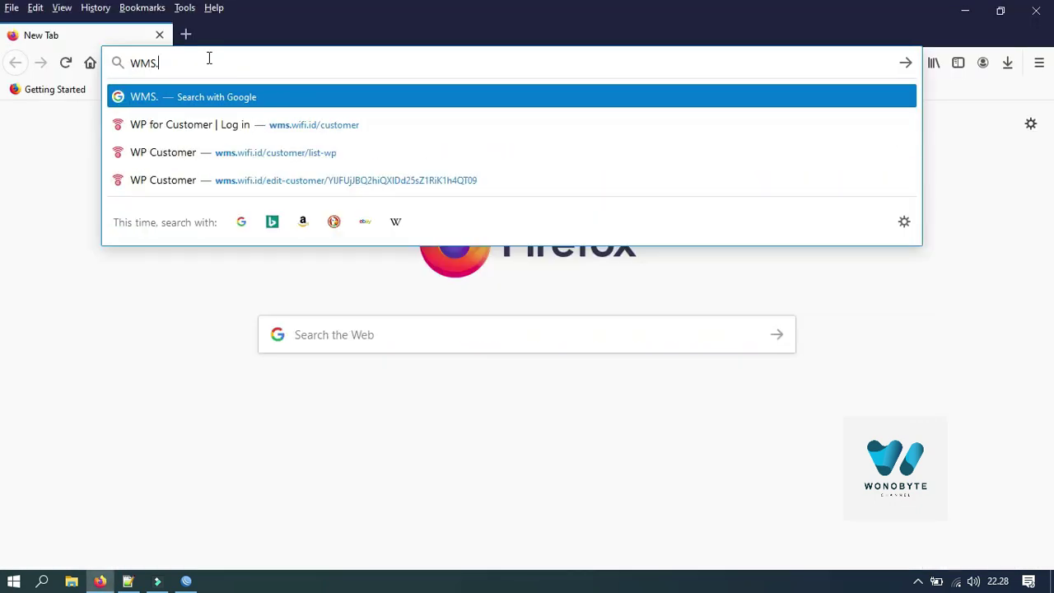
{"action": "key", "text": "Down"}
{"action": "key", "text": "Return"}
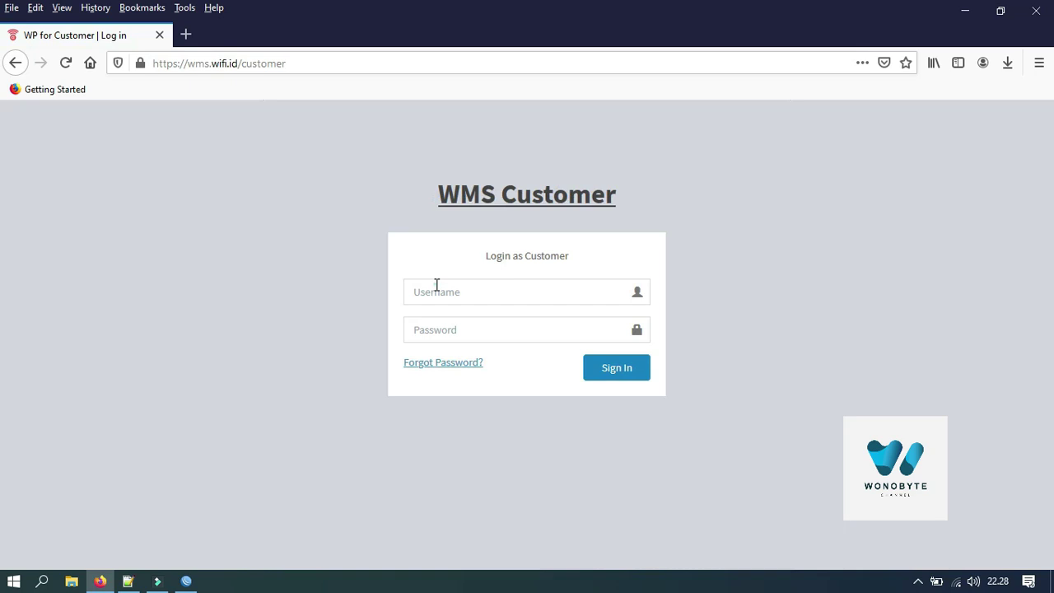
Step: Sign in with the customer username and password, declining to save the login
{"action": "left_click", "coordinate": [436, 284]}
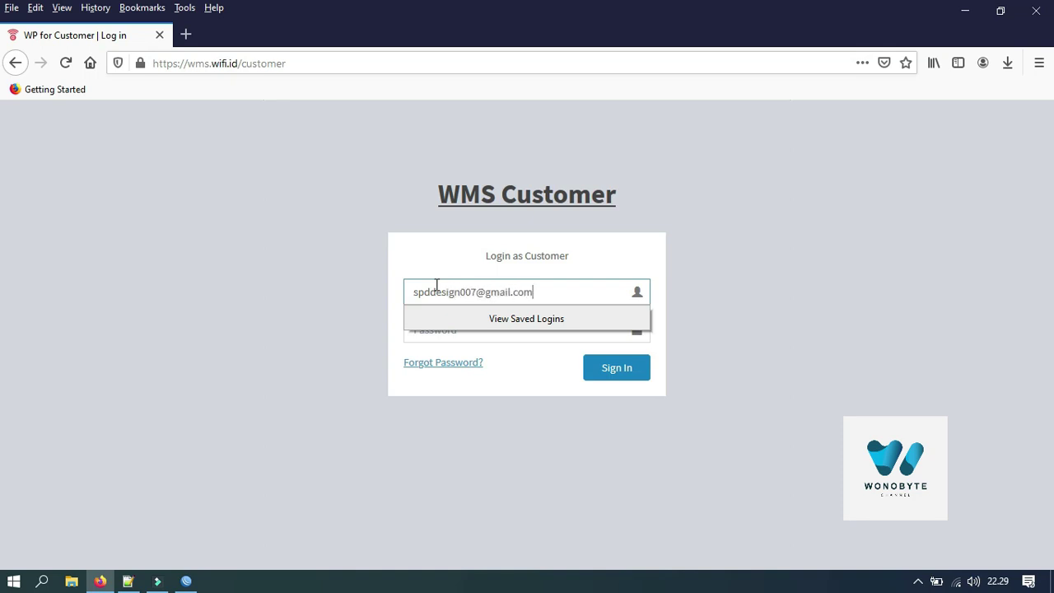
{"action": "key", "text": "Tab"}
{"action": "type", "text": "***"}
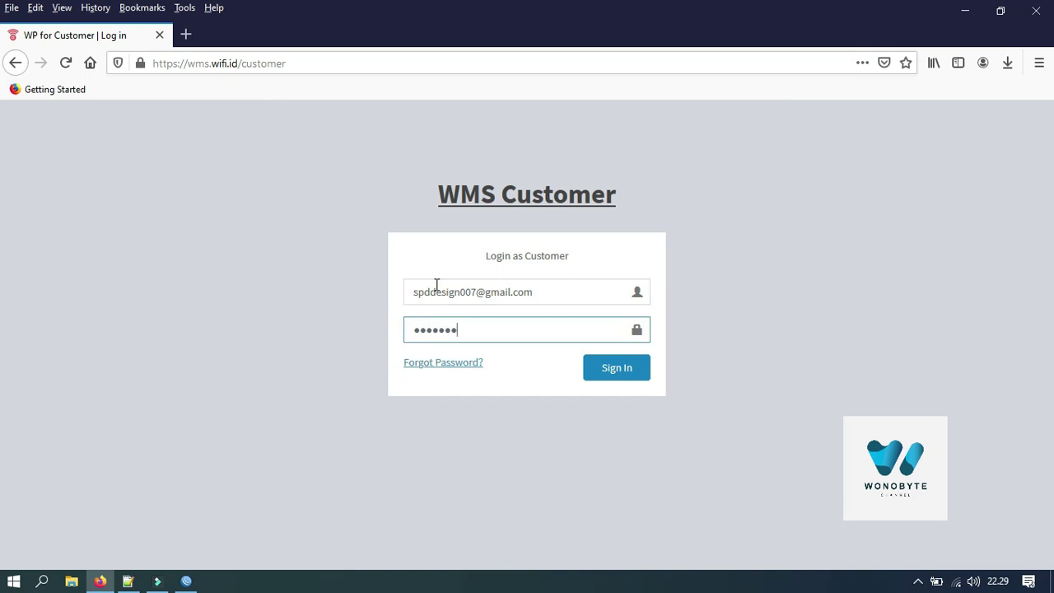
{"action": "key", "text": "Return"}
{"action": "left_click", "coordinate": [354, 196]}
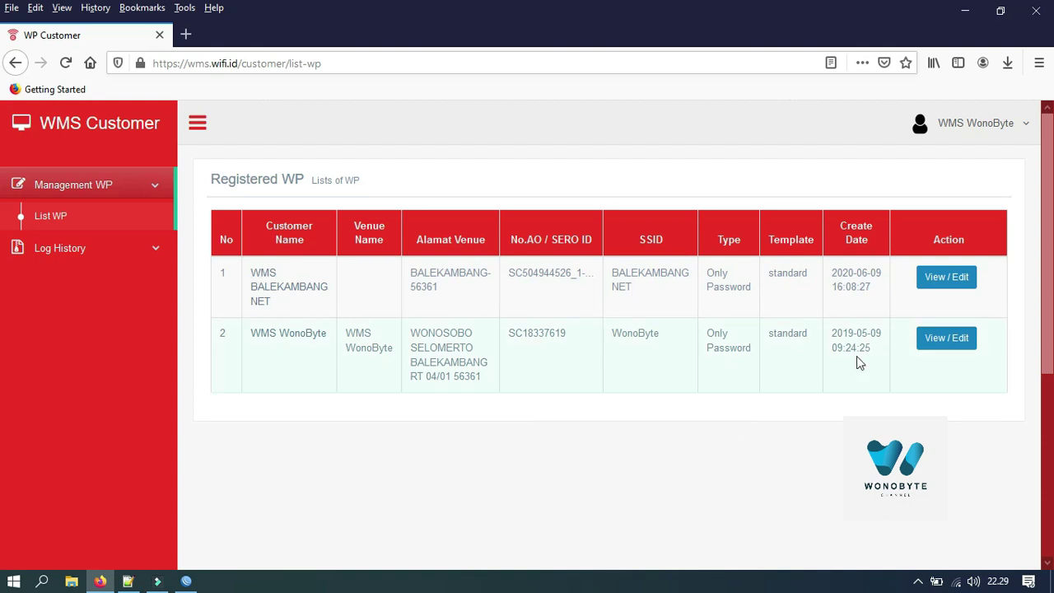
Step: Change the WMS WonoByte welcome page type to Username & Password and save it
{"action": "left_click", "coordinate": [944, 338]}
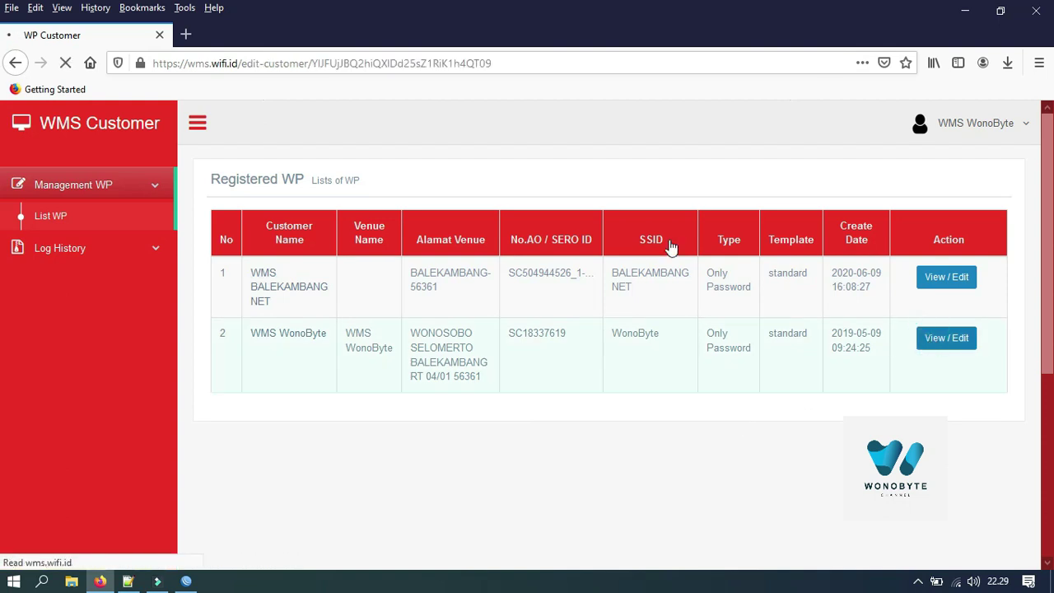
{"action": "left_click", "coordinate": [492, 232]}
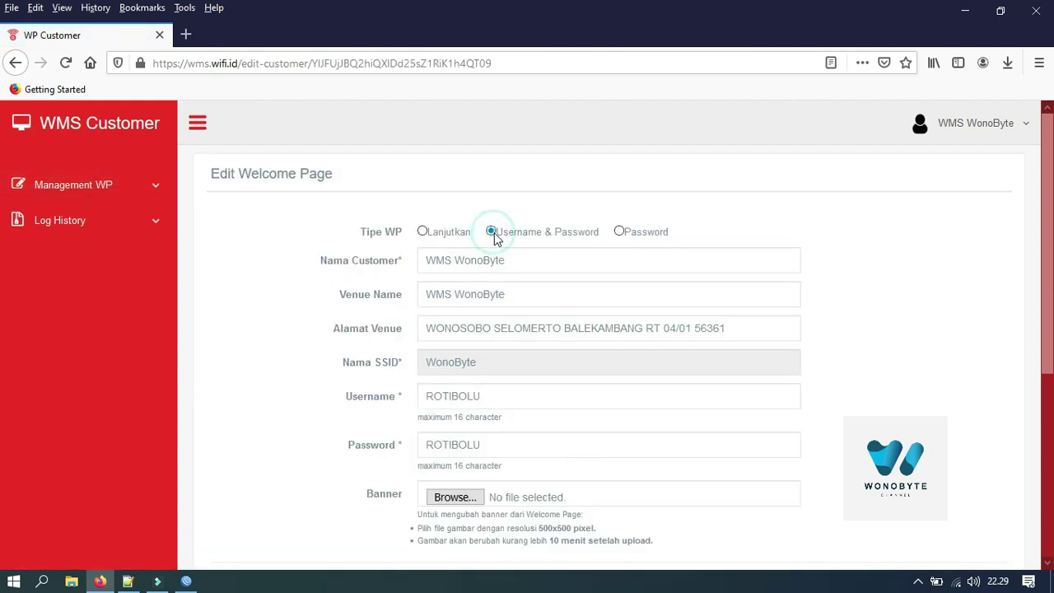
{"action": "scroll", "coordinate": [4, 420], "scroll_direction": "down", "scroll_amount": 4}
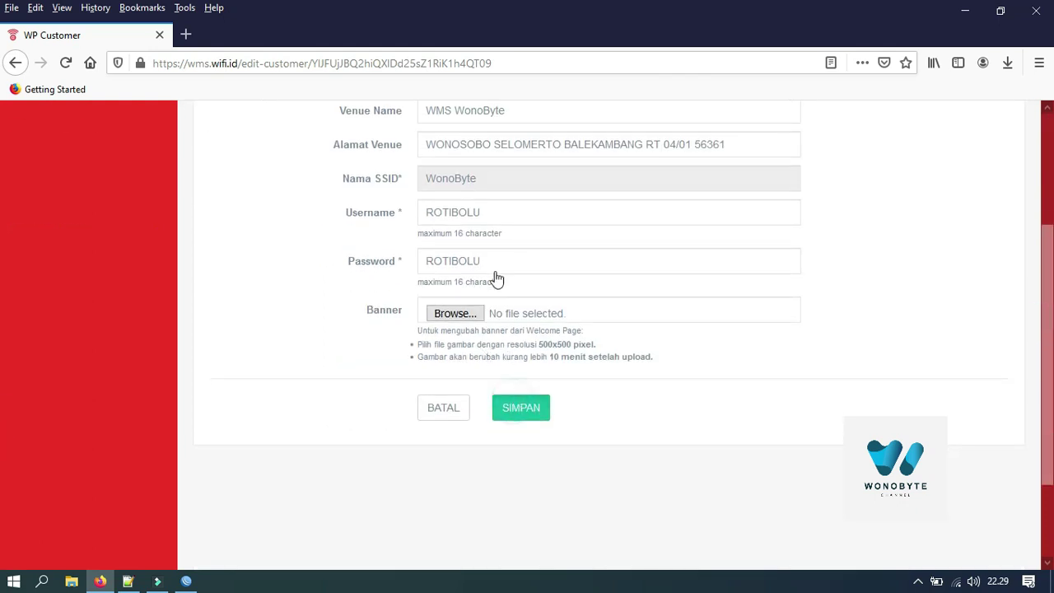
{"action": "key", "text": "Return"}
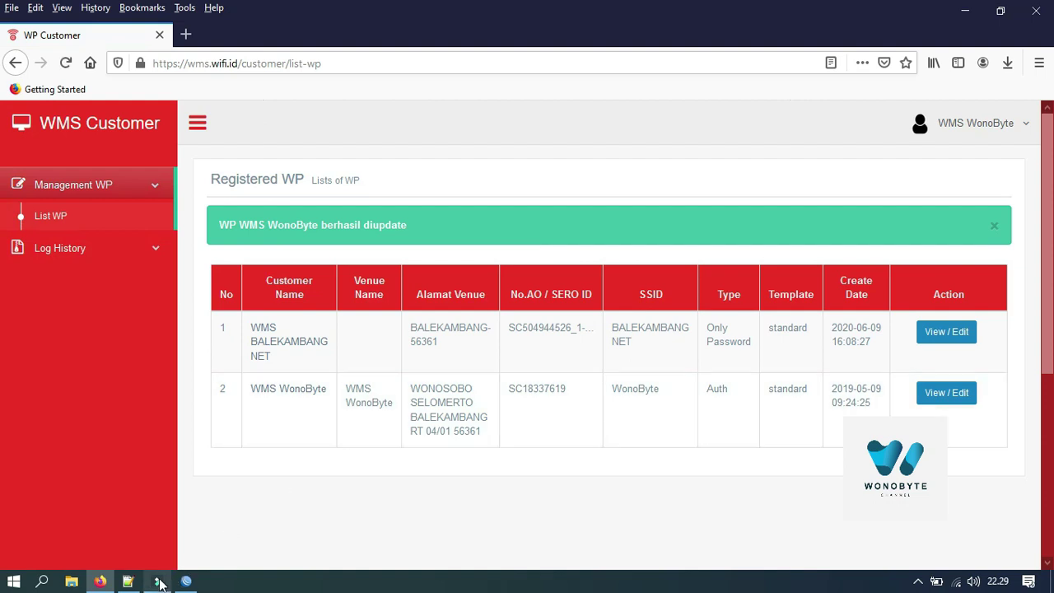
{"action": "mouse_move", "coordinate": [160, 584]}
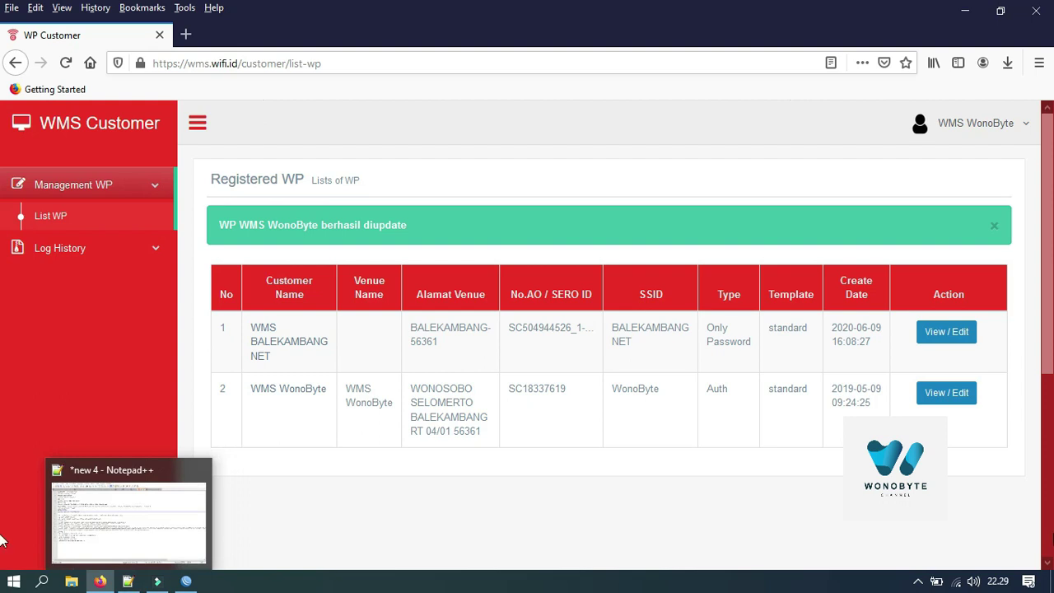
Step: Connect the PC's Wi-Fi to CADANGAN and bring up the new 3 tab in Notepad++
{"action": "left_click", "coordinate": [958, 582]}
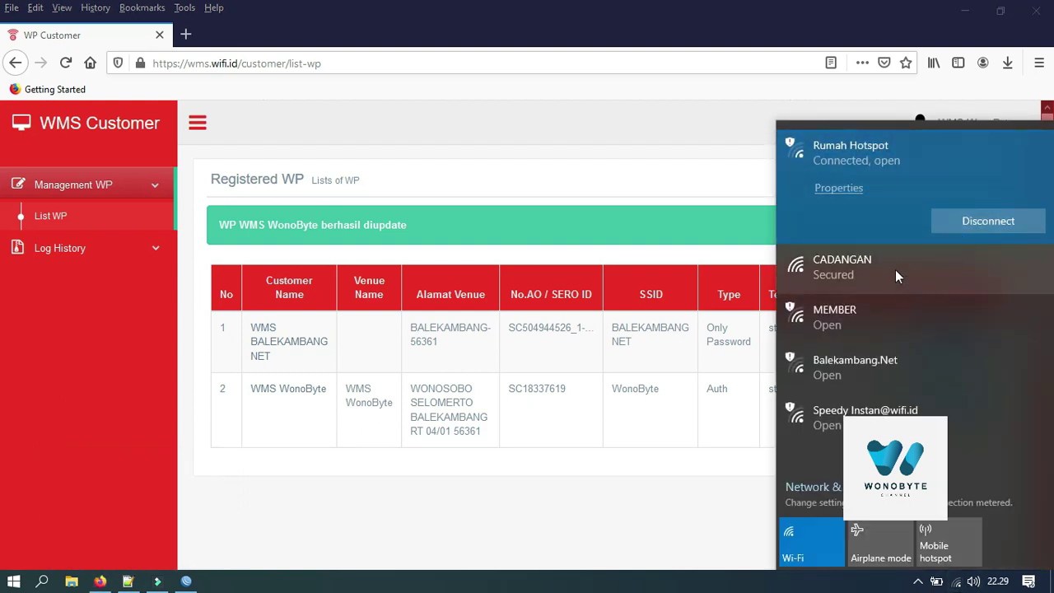
{"action": "left_click", "coordinate": [895, 270]}
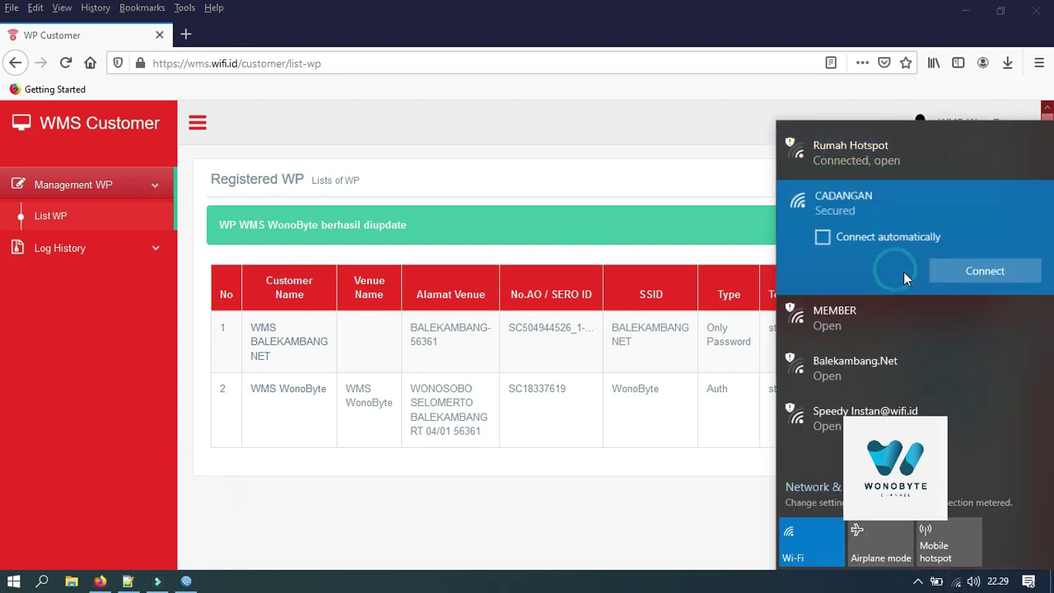
{"action": "left_click", "coordinate": [987, 273]}
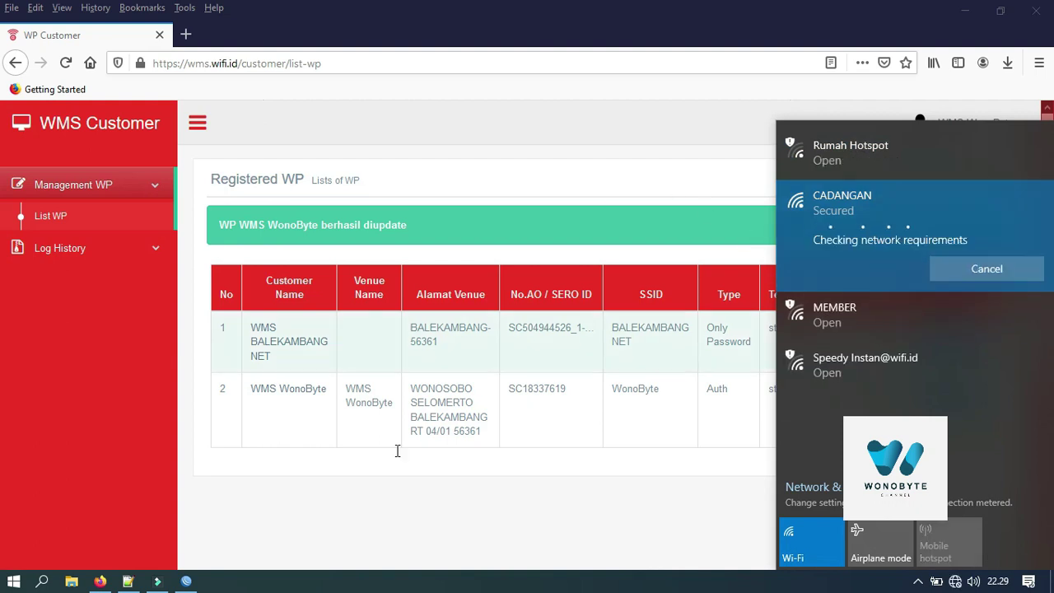
{"action": "left_click", "coordinate": [128, 581]}
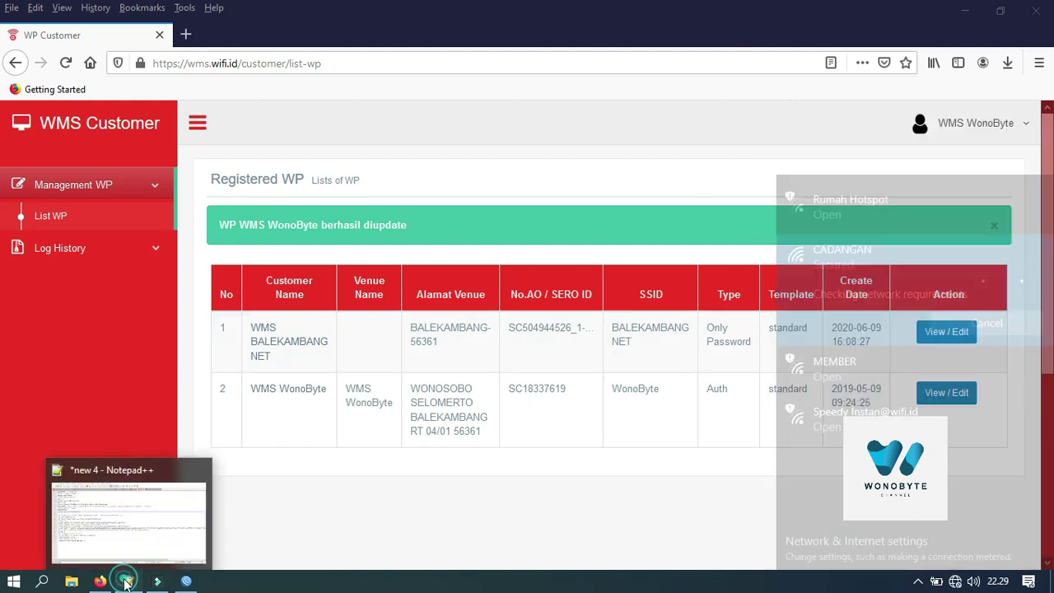
{"action": "left_click", "coordinate": [553, 64]}
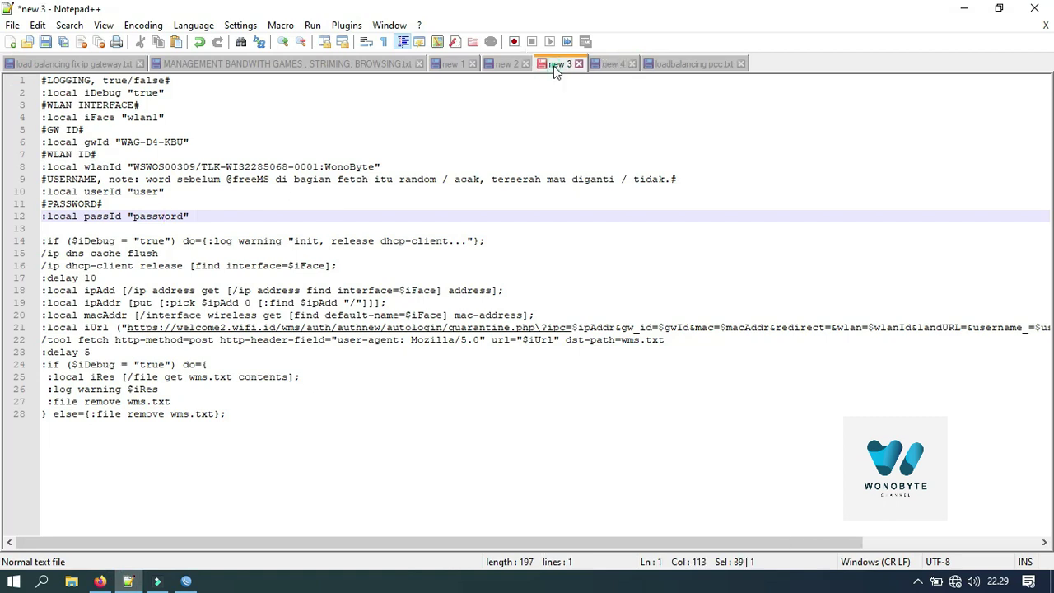
Step: Replace the userId and passId placeholders in the new 4 script with the account credentials
{"action": "left_click", "coordinate": [611, 63]}
{"action": "left_click", "coordinate": [159, 191]}
{"action": "double_click", "coordinate": [137, 192]}
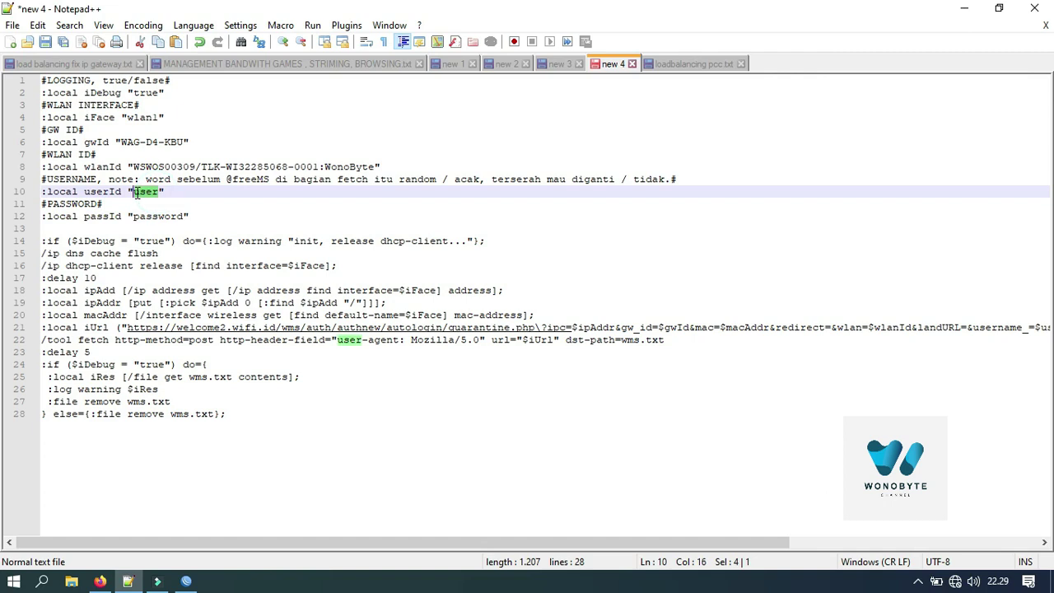
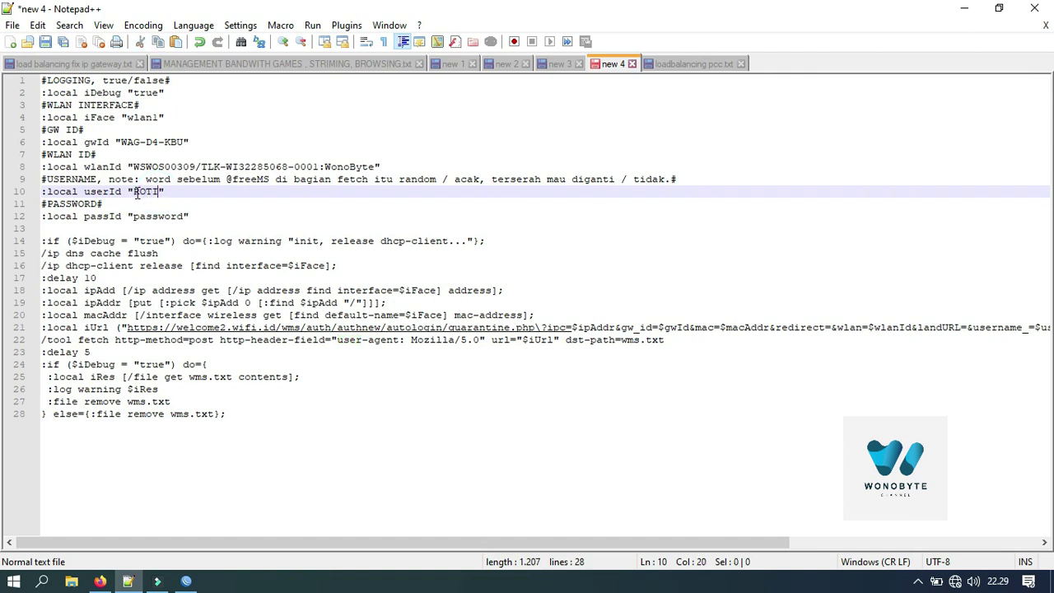
{"action": "left_click_drag", "start_coordinate": [184, 216], "coordinate": [135, 215]}
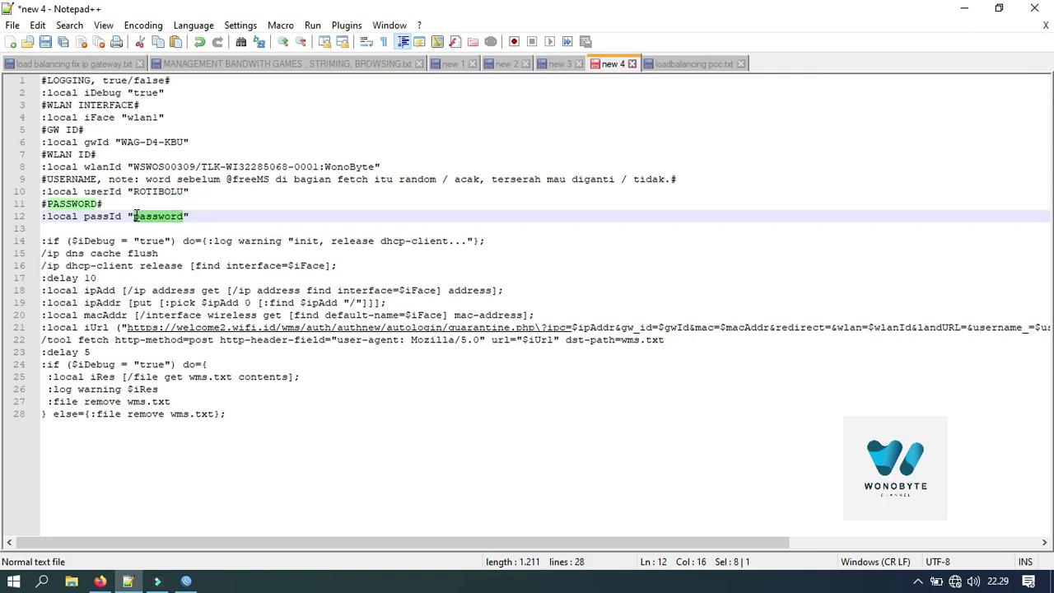
{"action": "key", "text": "End"}
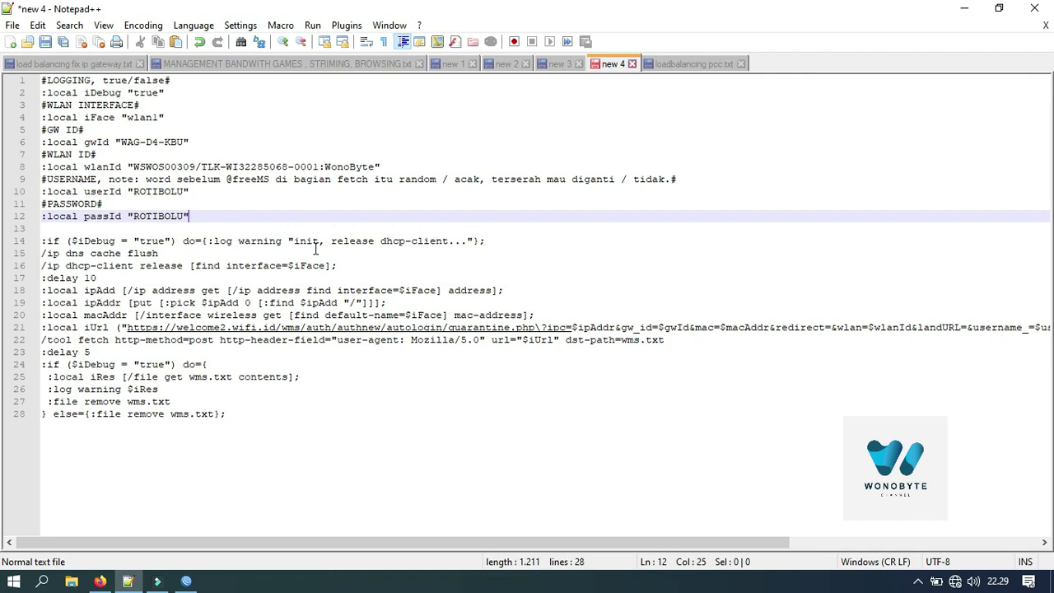
Step: Select the entire 28-line autologin script and copy it
{"action": "left_click_drag", "start_coordinate": [286, 422], "coordinate": [30, 89]}
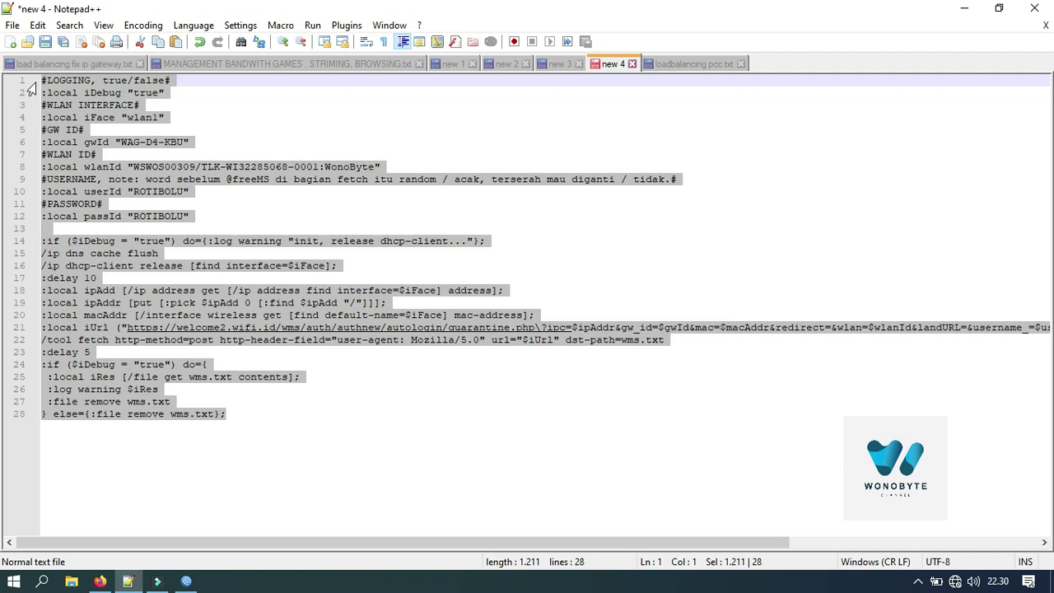
{"action": "right_click", "coordinate": [82, 107]}
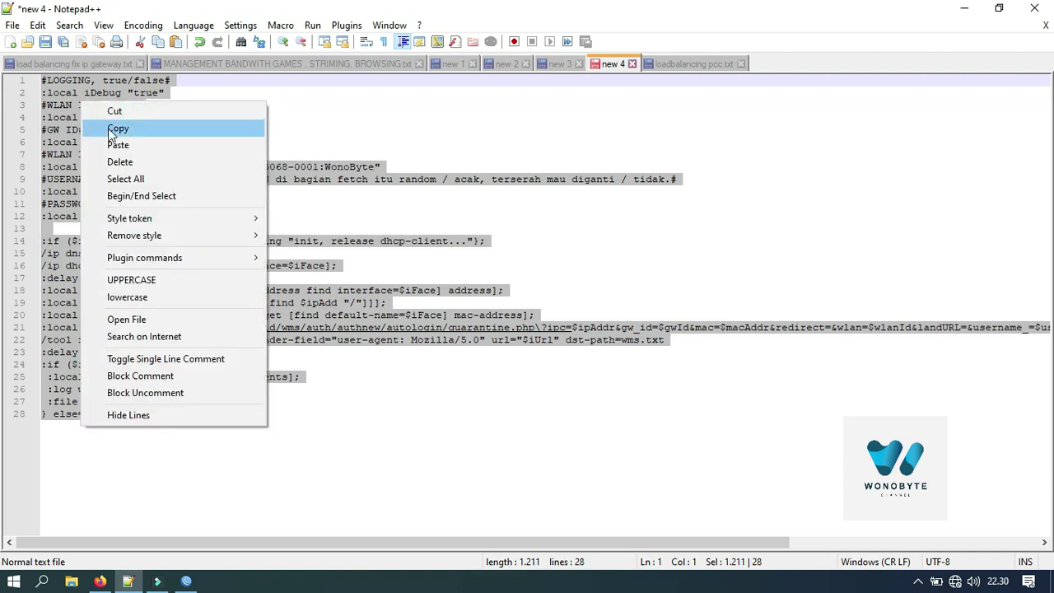
{"action": "left_click", "coordinate": [107, 129]}
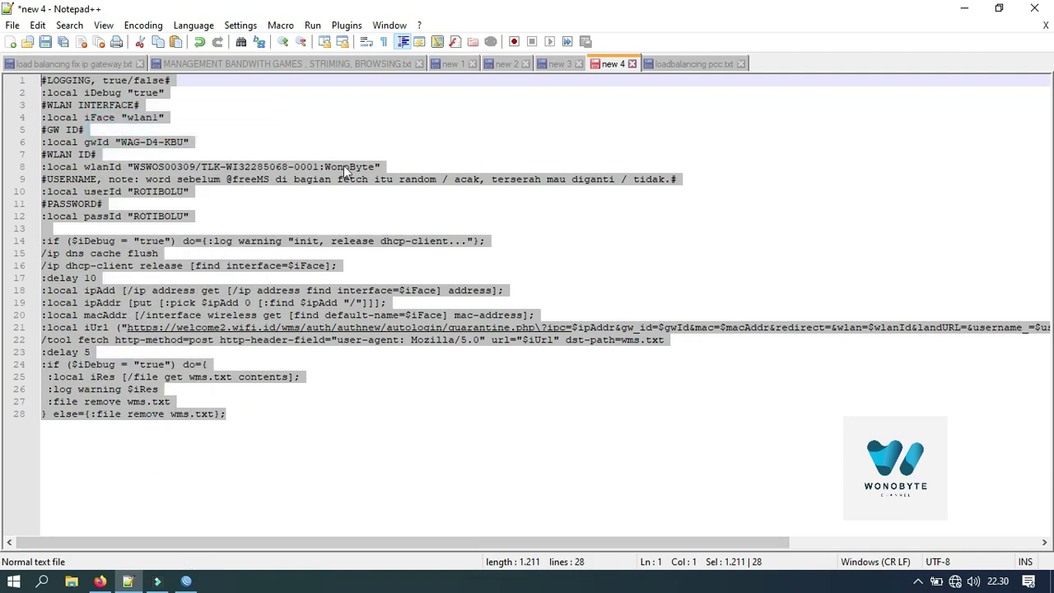
{"action": "left_click", "coordinate": [186, 581]}
Step: Refresh the Neighbors list and log into the discovered MikroTik router
{"action": "left_click", "coordinate": [413, 129]}
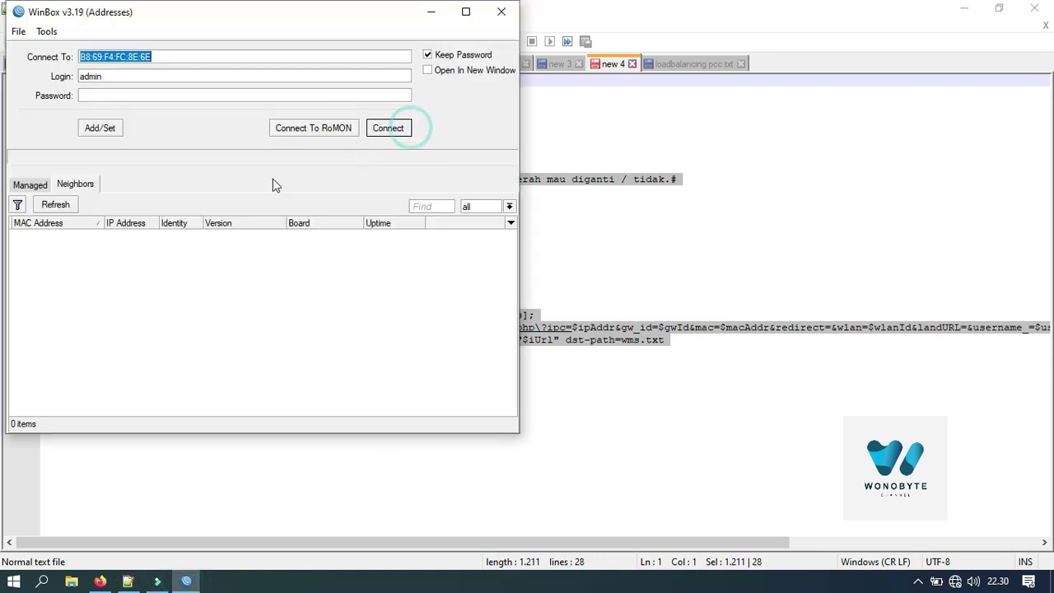
{"action": "left_click", "coordinate": [68, 205]}
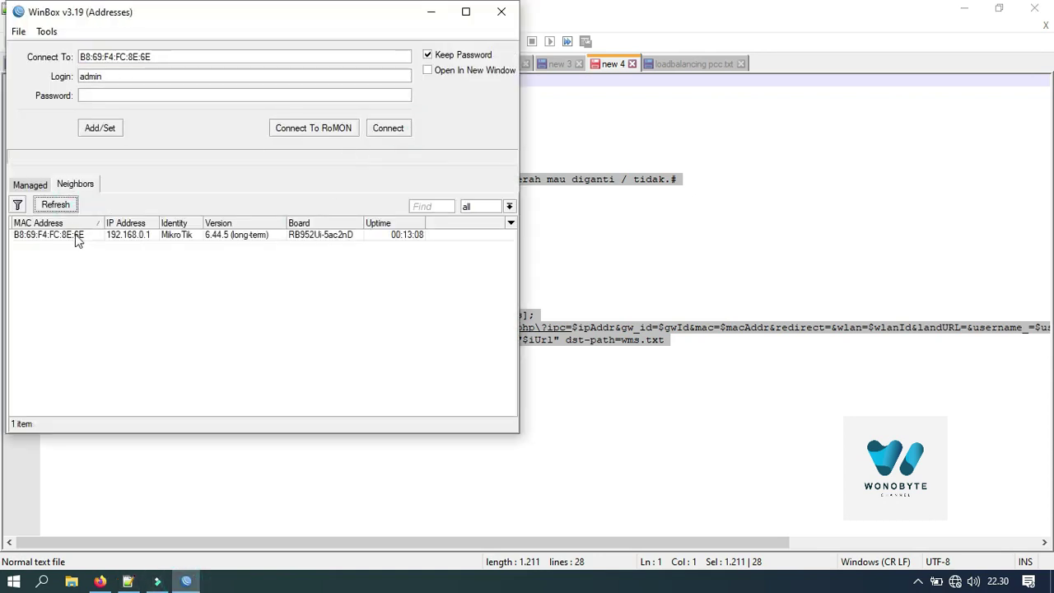
{"action": "left_click", "coordinate": [77, 236]}
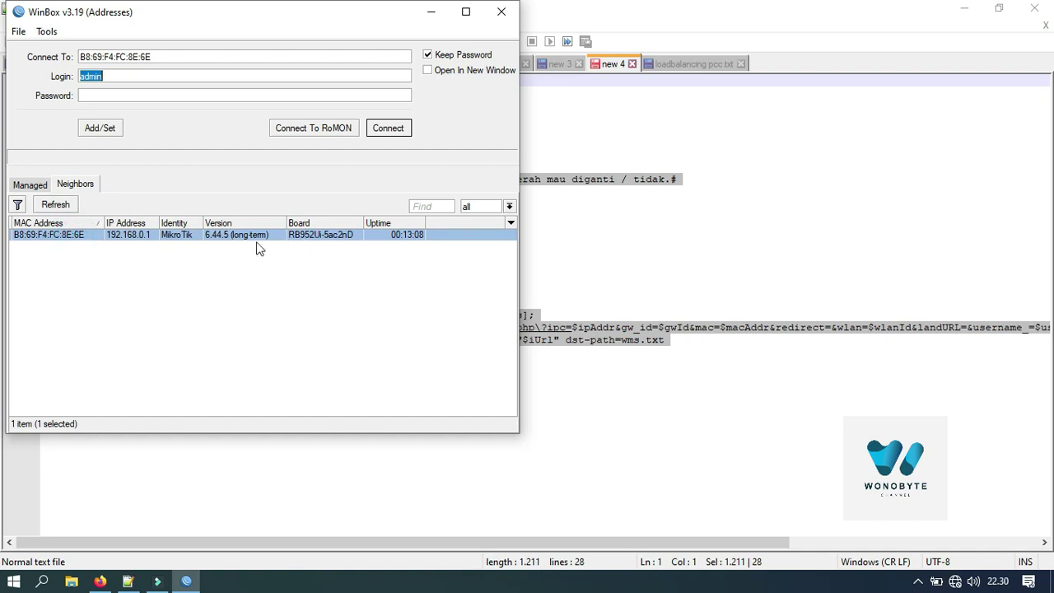
{"action": "left_click", "coordinate": [388, 128]}
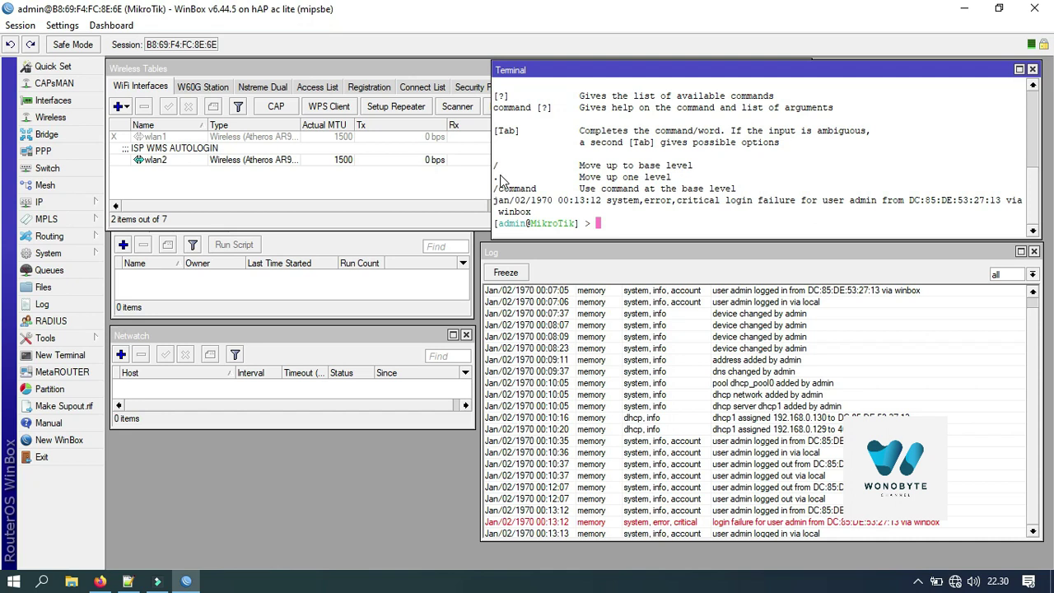
Step: Bring the Wireless Tables and Script List windows forward and move the Netwatch and Script List windows lower
{"action": "left_click", "coordinate": [443, 196]}
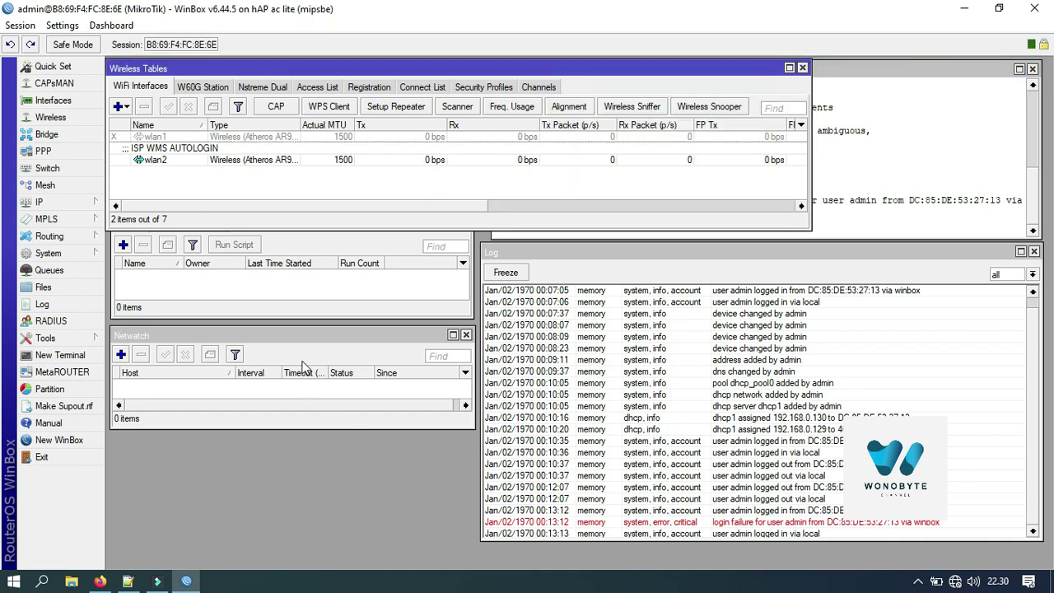
{"action": "left_click", "coordinate": [175, 300]}
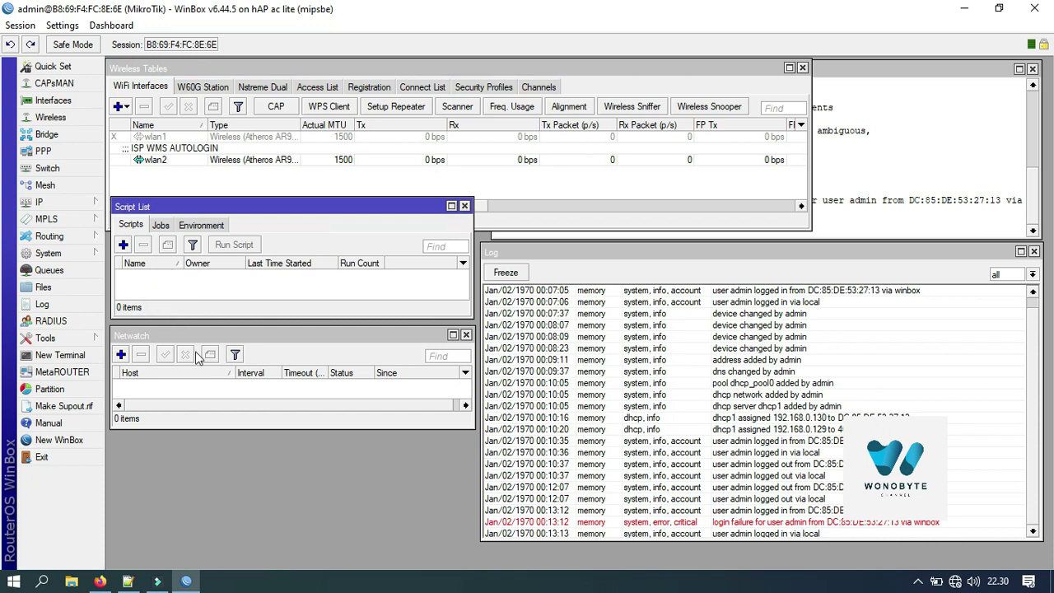
{"action": "left_click_drag", "start_coordinate": [198, 338], "coordinate": [197, 416]}
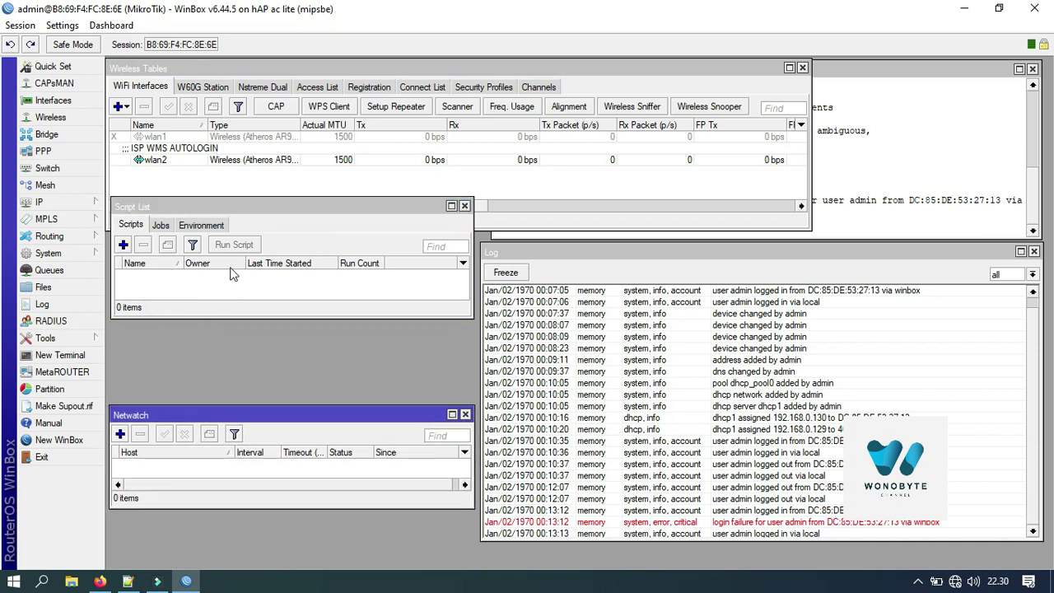
{"action": "left_click_drag", "start_coordinate": [239, 207], "coordinate": [242, 287]}
Step: Create script 'wms' with Don't Require Permissions, dude unticked, and the copied autologin code as source
{"action": "left_click", "coordinate": [126, 325]}
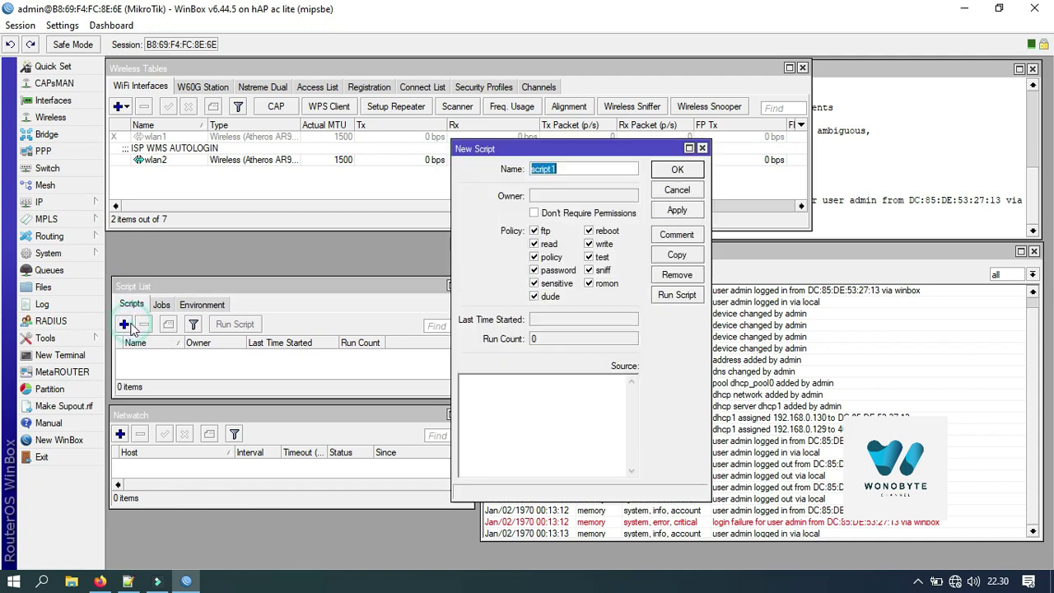
{"action": "type", "text": "W"}
{"action": "left_click", "coordinate": [536, 214]}
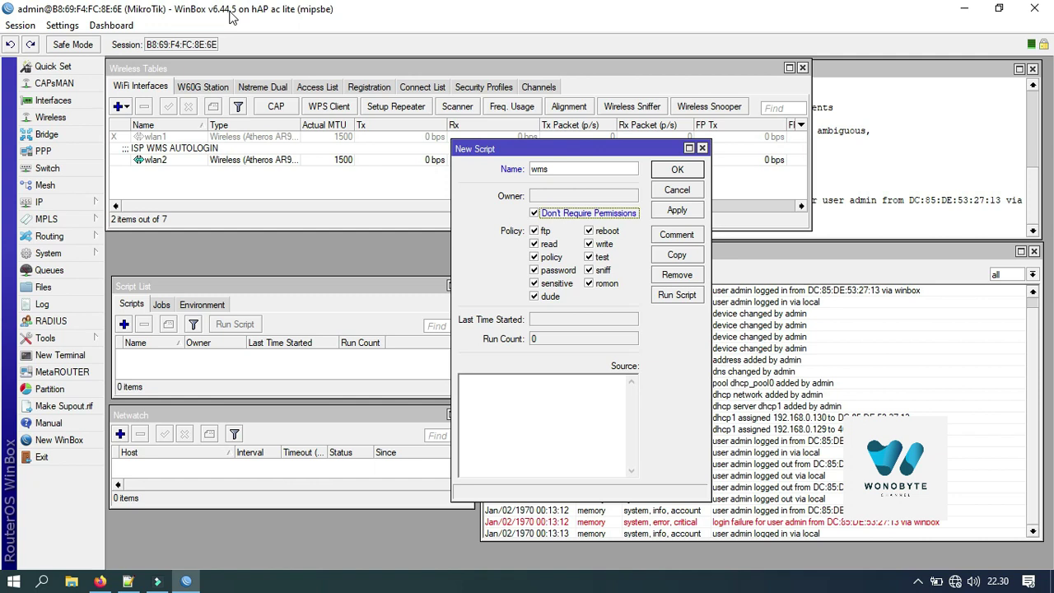
{"action": "left_click", "coordinate": [534, 297]}
{"action": "left_click", "coordinate": [516, 404]}
{"action": "key", "text": "ctrl+v"}
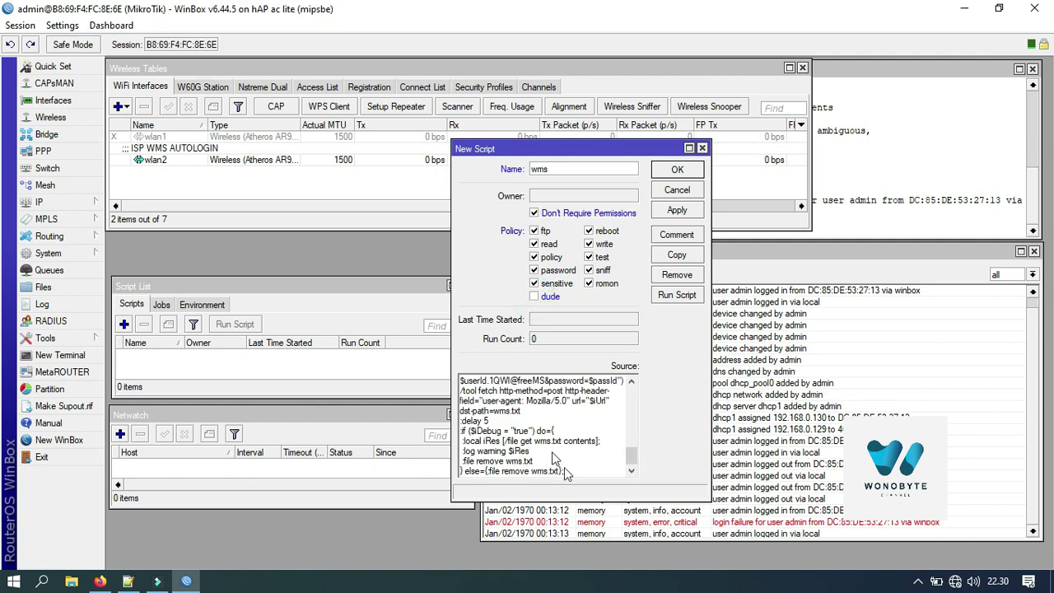
{"action": "left_click", "coordinate": [691, 212]}
{"action": "left_click", "coordinate": [677, 169]}
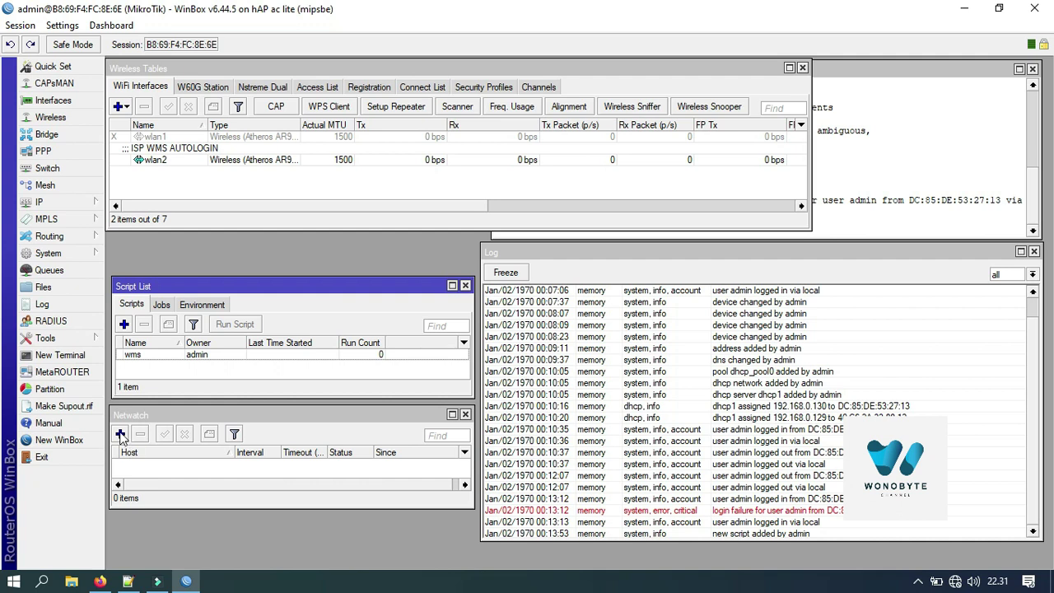
Step: Switch between the Script List and Netwatch windows and reopen Netwatch from the Tools menu
{"action": "left_click", "coordinate": [136, 412]}
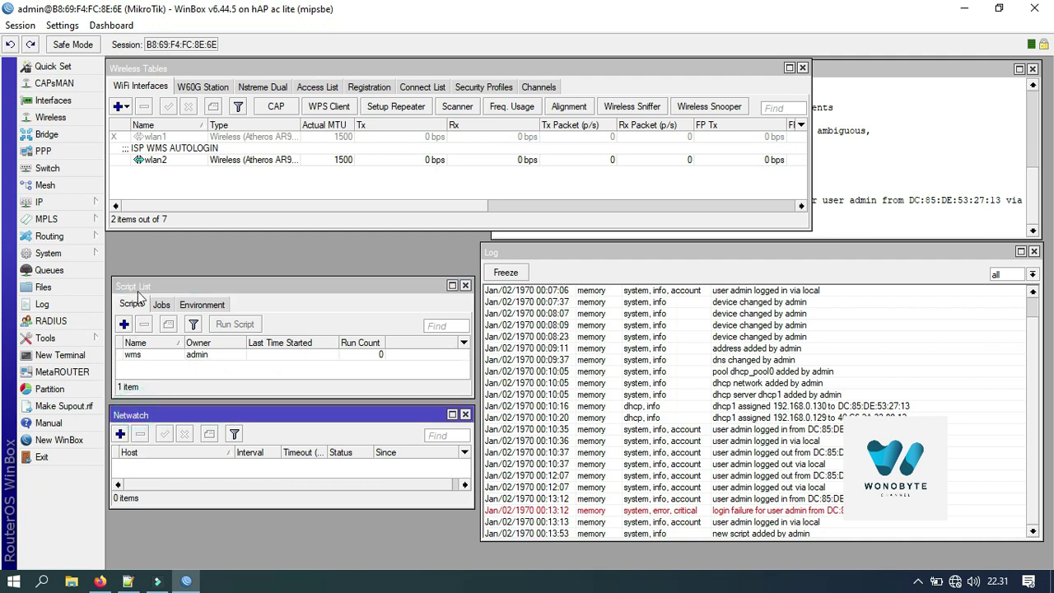
{"action": "left_click", "coordinate": [138, 293]}
{"action": "left_click", "coordinate": [95, 254]}
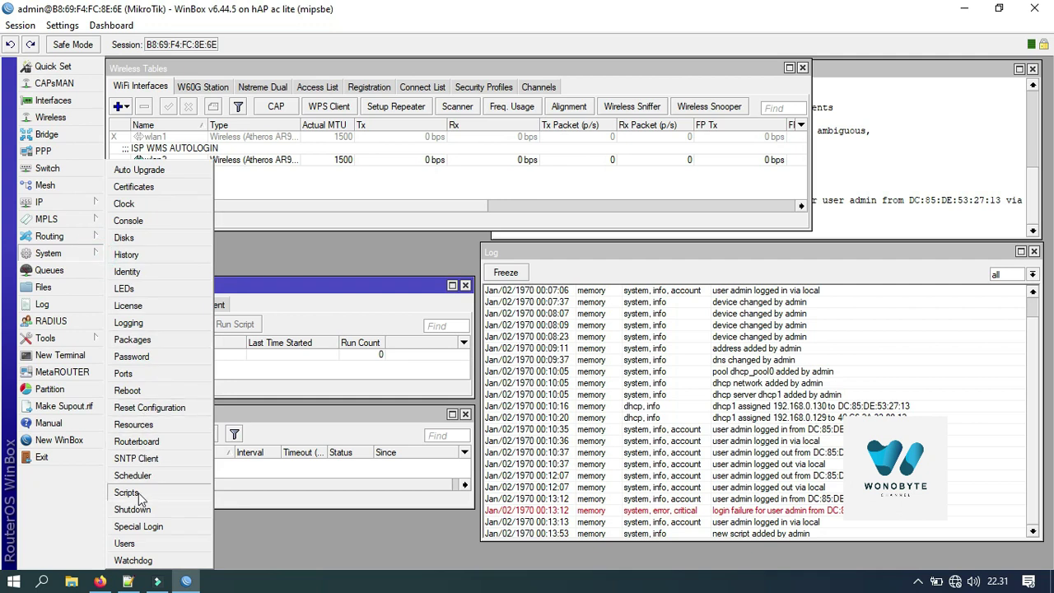
{"action": "left_click", "coordinate": [275, 374]}
{"action": "left_click", "coordinate": [254, 418]}
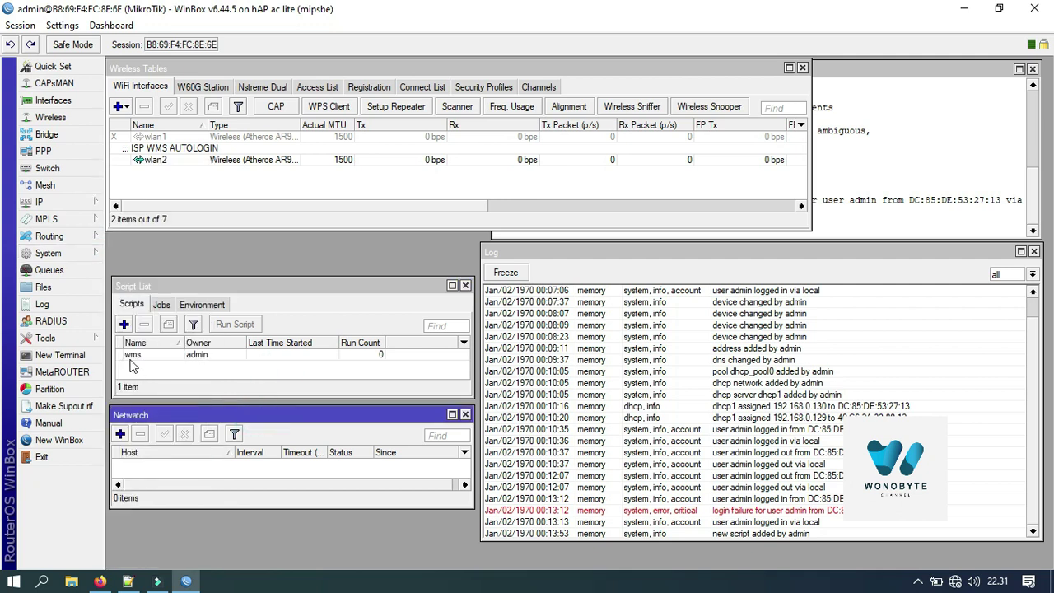
{"action": "left_click", "coordinate": [97, 342]}
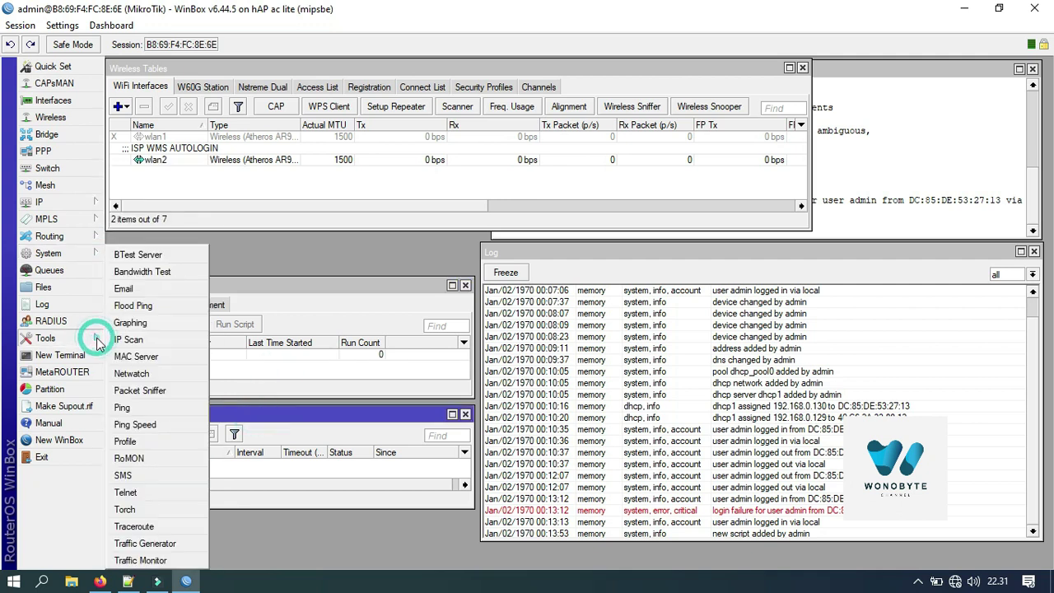
{"action": "left_click", "coordinate": [149, 374]}
{"action": "left_click", "coordinate": [190, 416]}
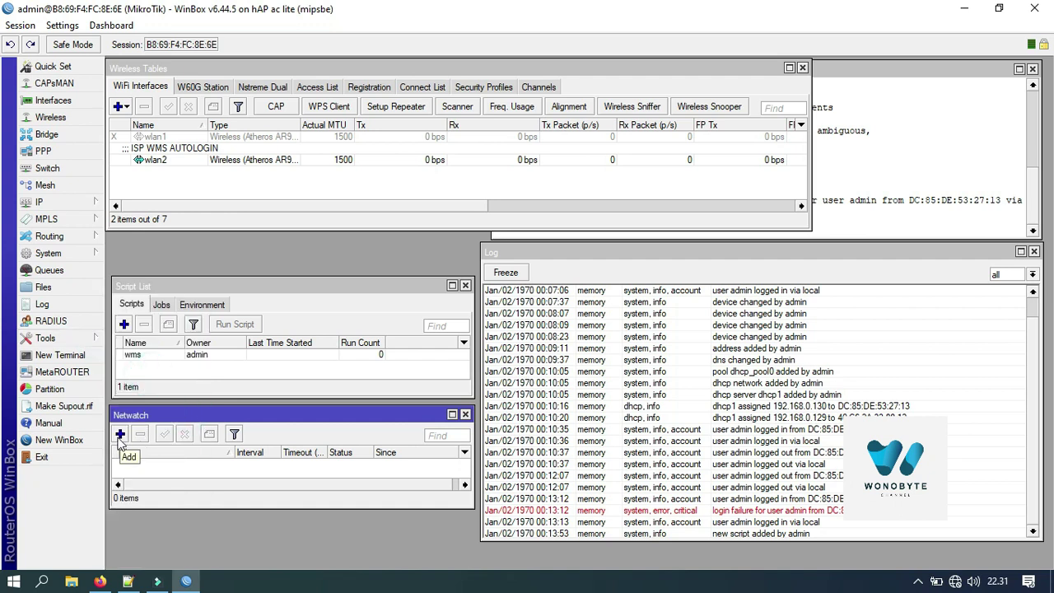
Step: Add a Netwatch host 8.8.8.8 with a 5-second interval and an On Down command, then disable it
{"action": "left_click", "coordinate": [121, 435]}
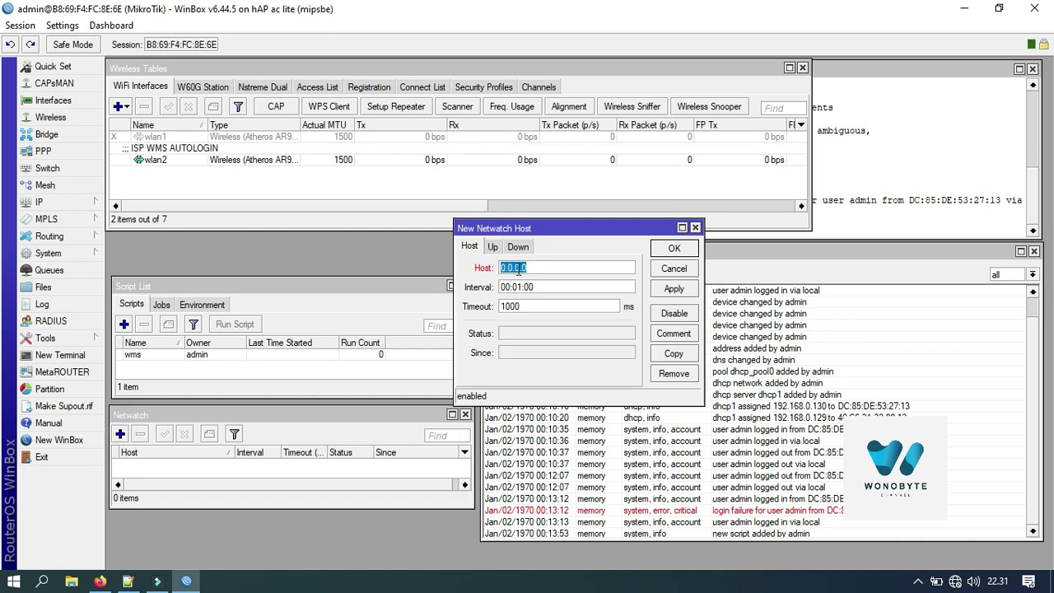
{"action": "type", "text": "8.8.8.8"}
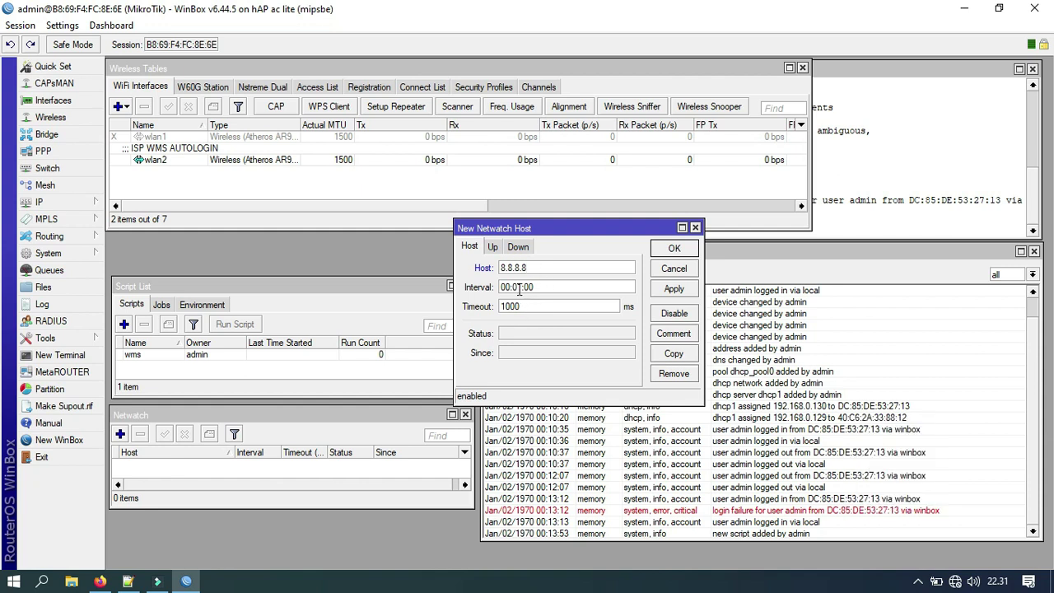
{"action": "left_click", "coordinate": [522, 286]}
{"action": "key", "text": "BackSpace"}
{"action": "left_click", "coordinate": [494, 248]}
{"action": "left_click", "coordinate": [517, 247]}
{"action": "left_click", "coordinate": [497, 299]}
{"action": "type", "text": "wms"}
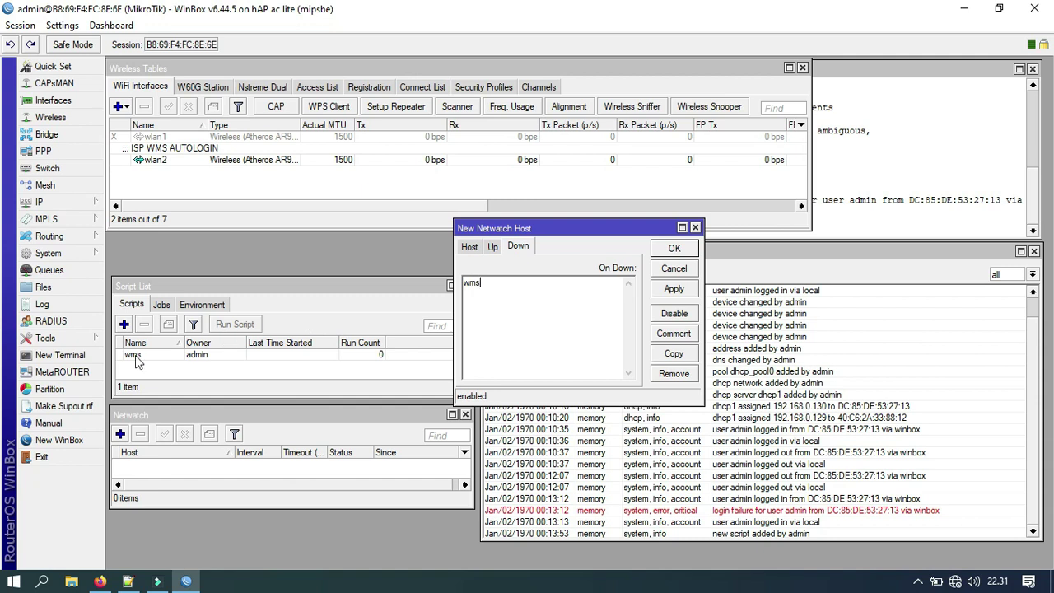
{"action": "left_click", "coordinate": [675, 249]}
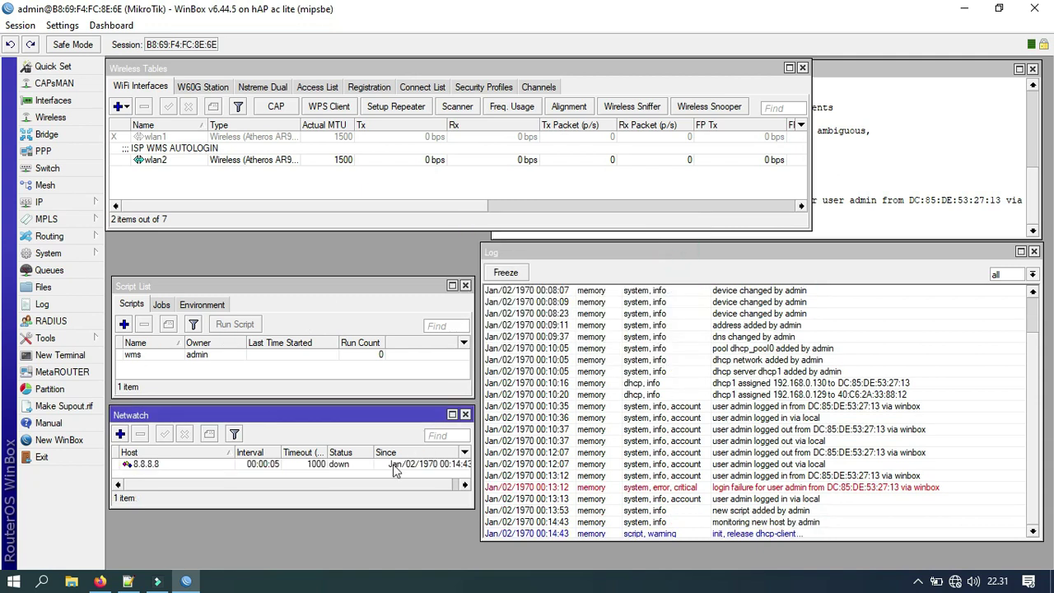
{"action": "left_click", "coordinate": [378, 464]}
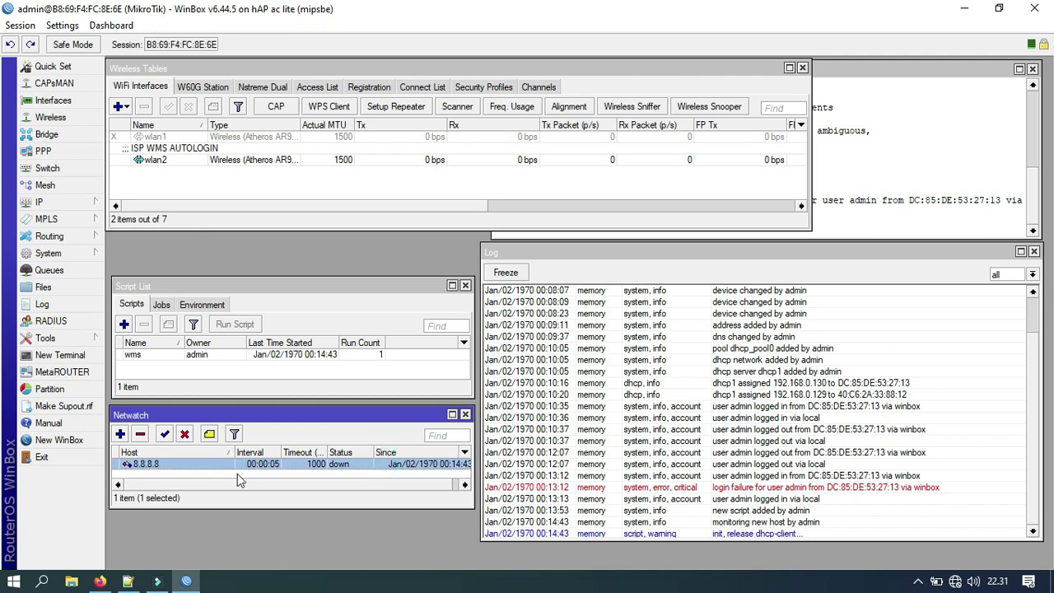
{"action": "left_click", "coordinate": [184, 434]}
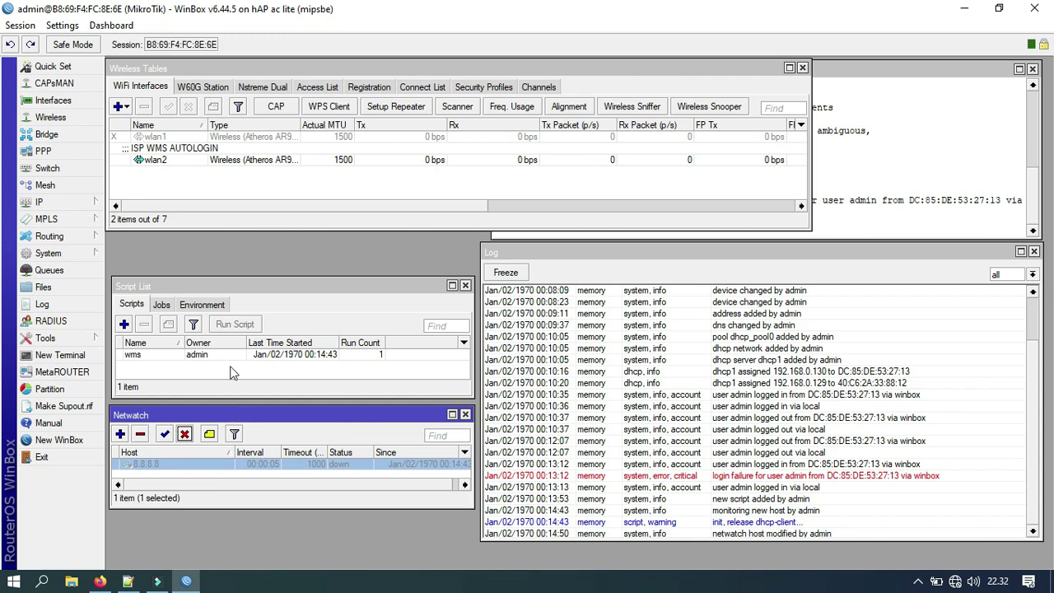
Step: Keep wlan2 in station mode and set its country to australia
{"action": "left_click", "coordinate": [169, 162]}
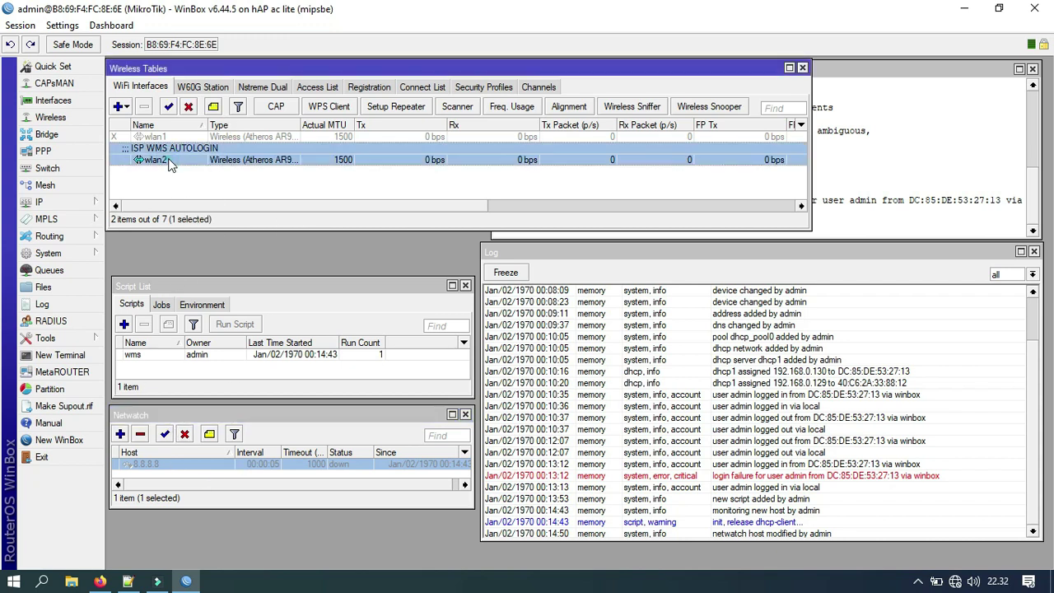
{"action": "double_click", "coordinate": [182, 162]}
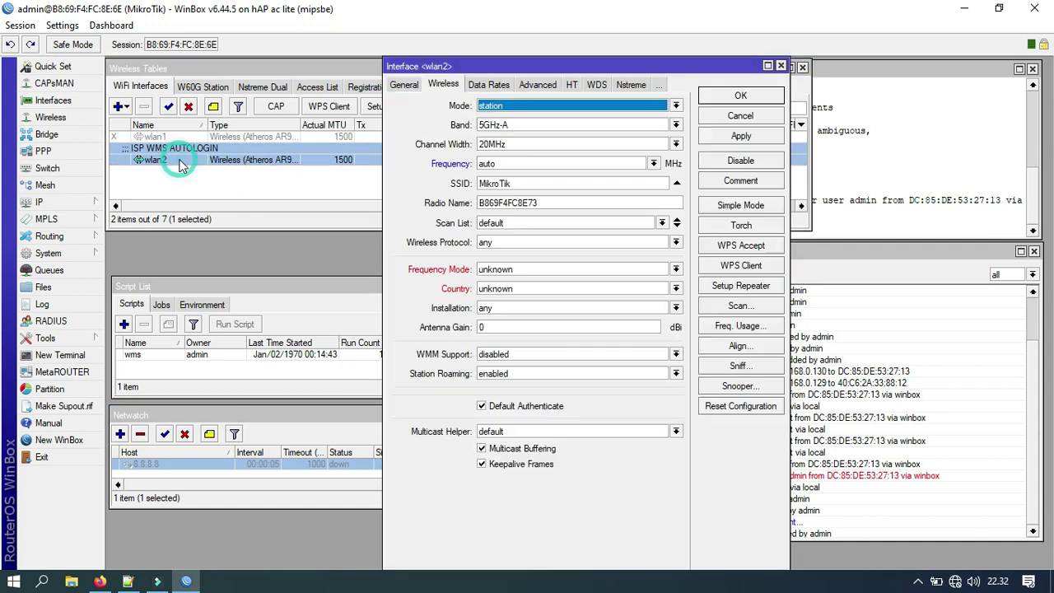
{"action": "left_click", "coordinate": [499, 114]}
{"action": "left_click", "coordinate": [500, 115]}
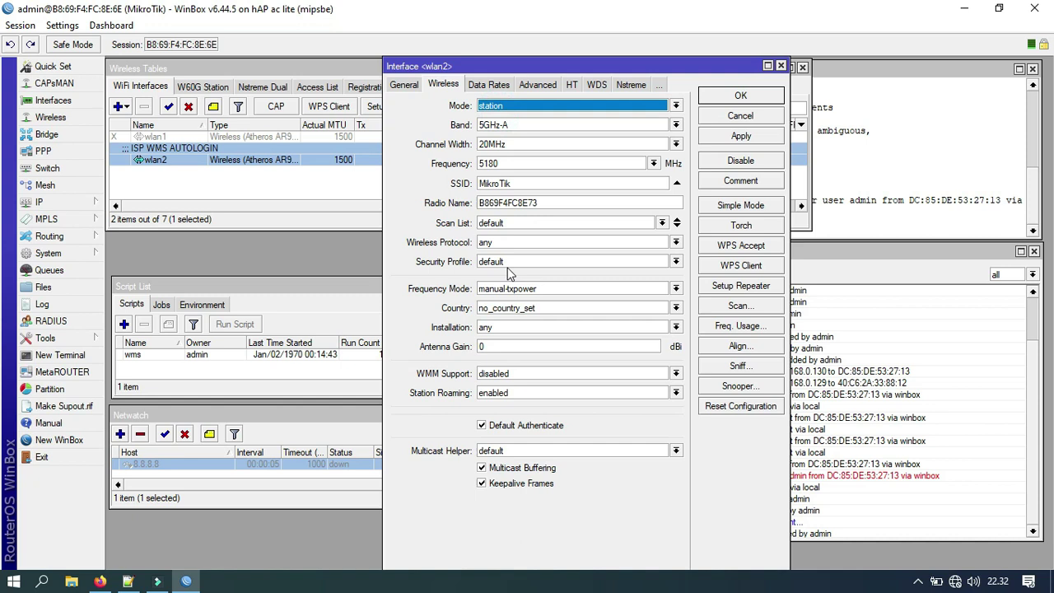
{"action": "left_click", "coordinate": [519, 312]}
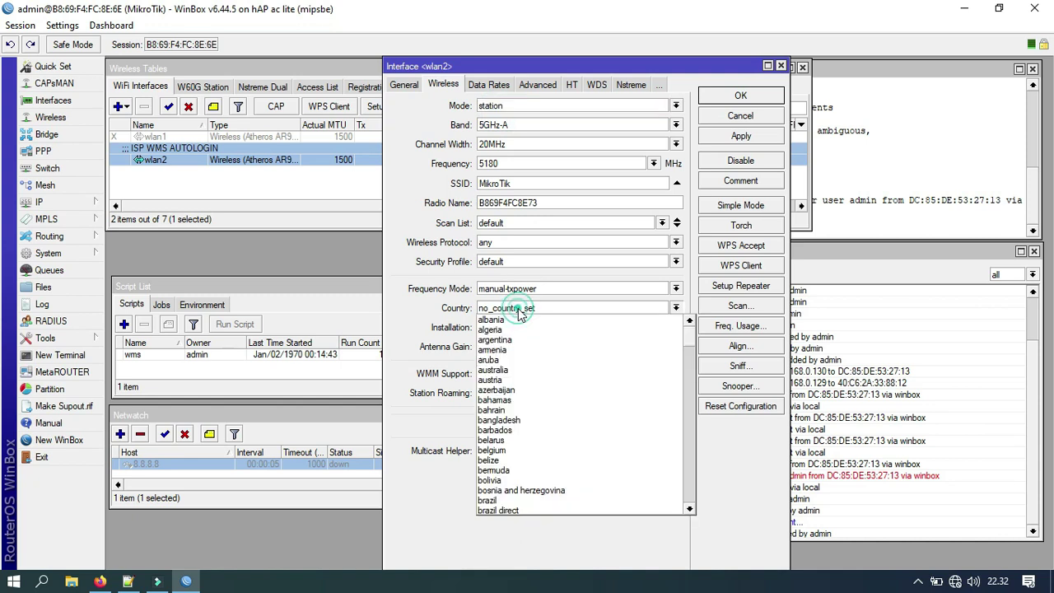
{"action": "left_click", "coordinate": [498, 370]}
{"action": "left_click", "coordinate": [728, 140]}
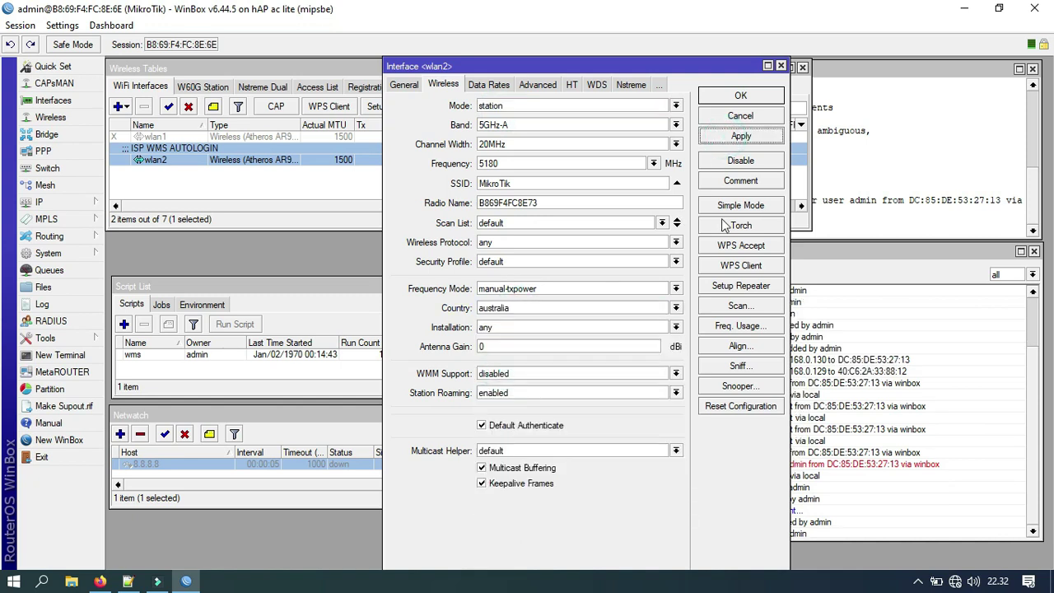
Step: Scan from wlan2 and connect it to the WonoByte network at 5745 MHz, then save
{"action": "left_click", "coordinate": [738, 307]}
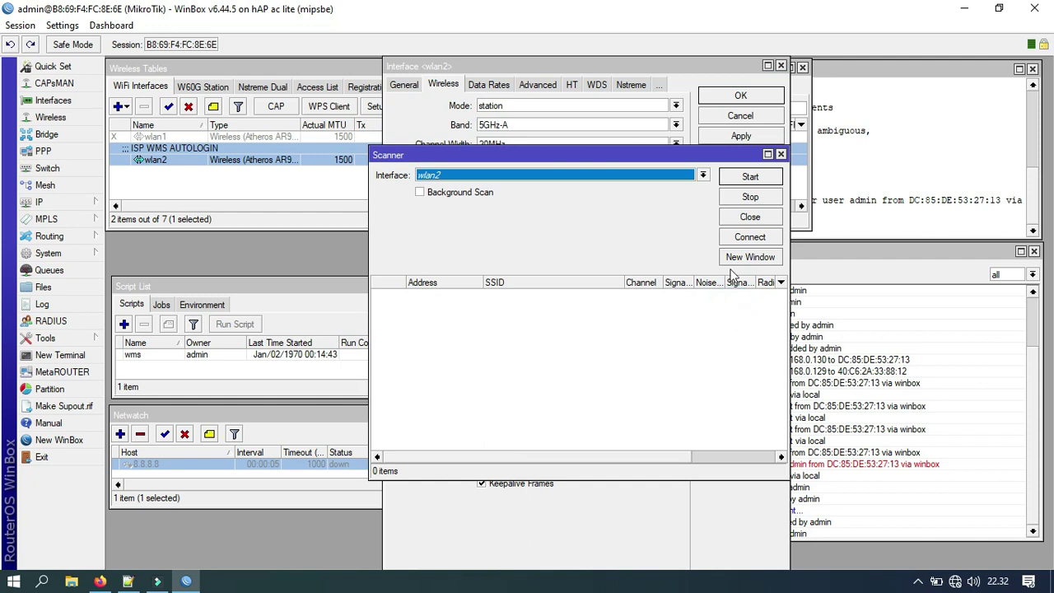
{"action": "left_click", "coordinate": [746, 178]}
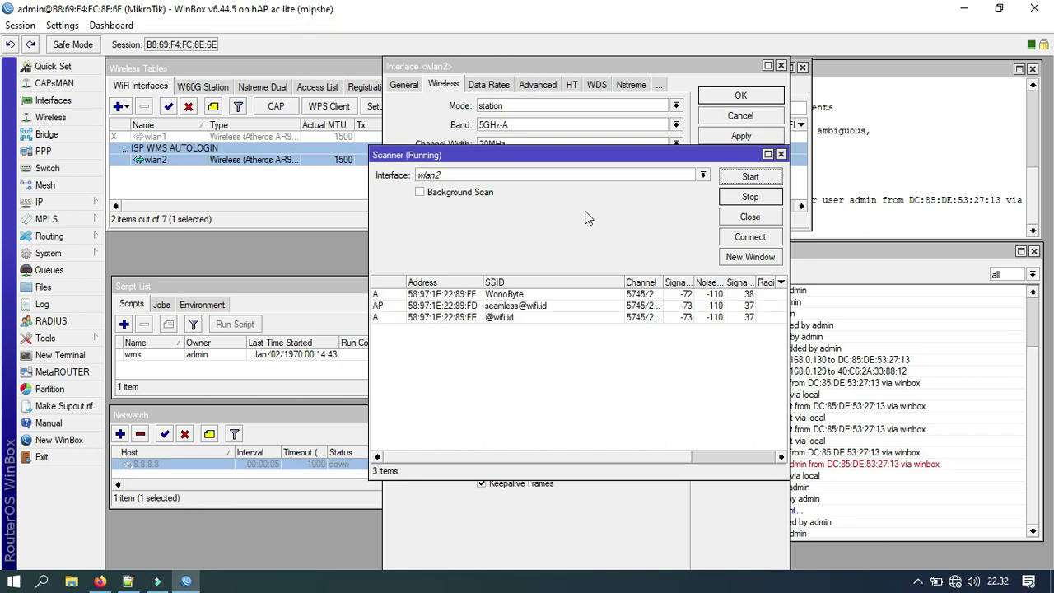
{"action": "left_click", "coordinate": [504, 295]}
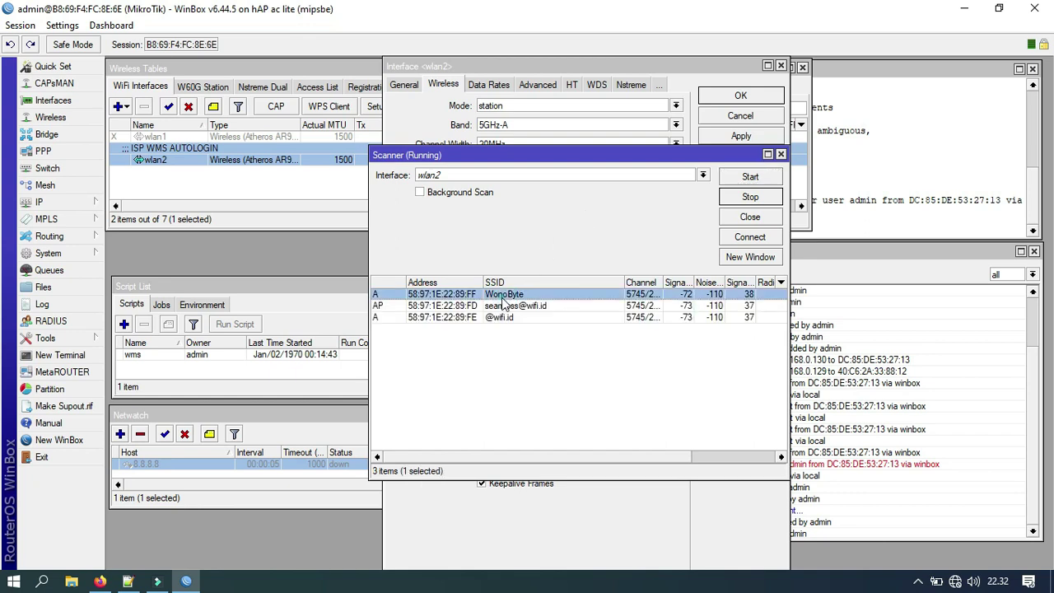
{"action": "left_click", "coordinate": [749, 237]}
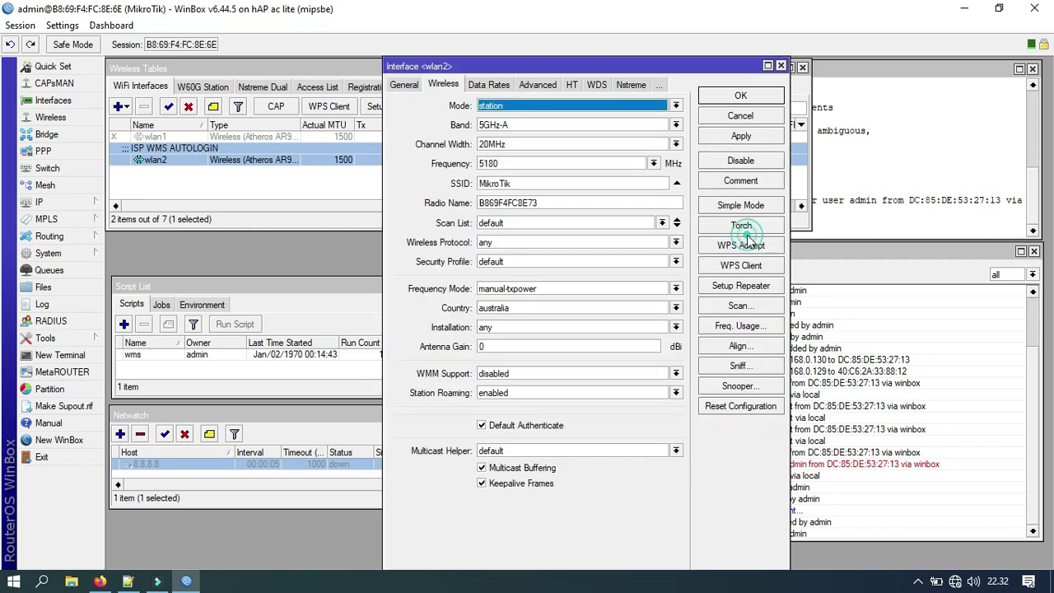
{"action": "left_click", "coordinate": [737, 137]}
{"action": "left_click", "coordinate": [736, 95]}
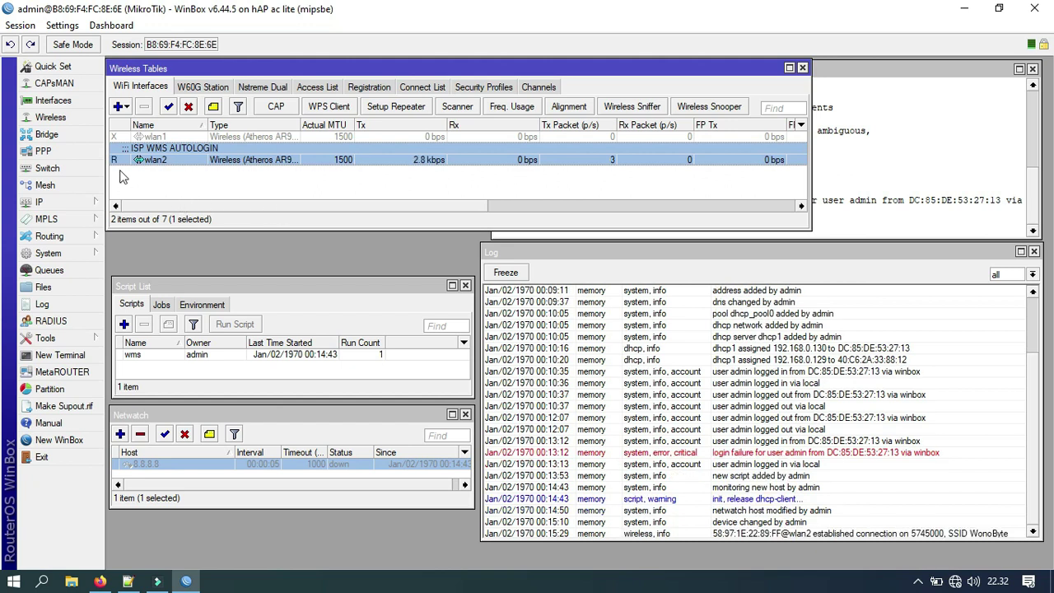
{"action": "left_click", "coordinate": [89, 203]}
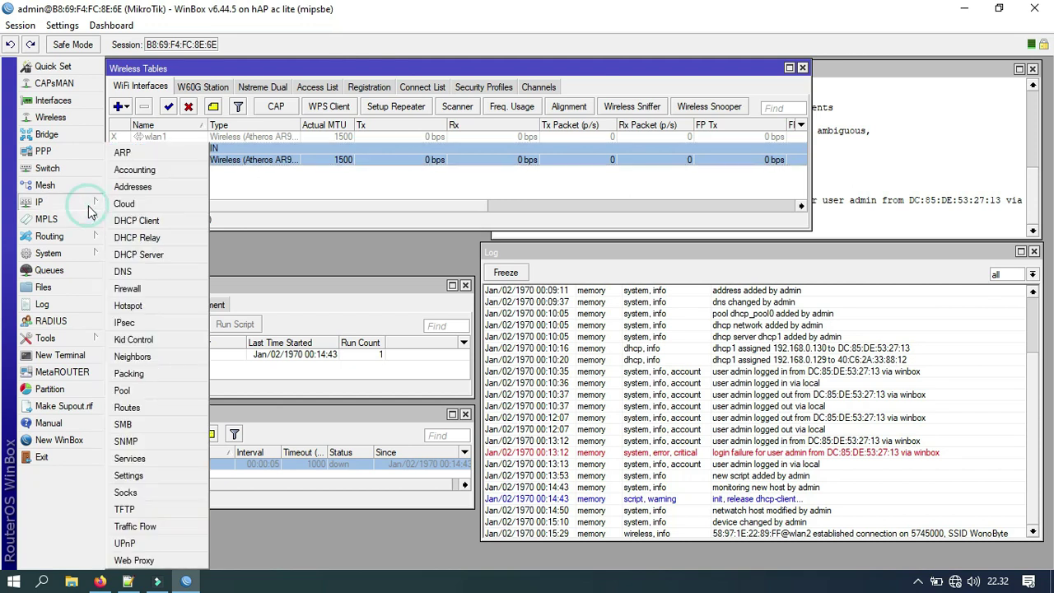
Step: Create a new DHCP client on interface wlan2 and save it
{"action": "left_click", "coordinate": [136, 221]}
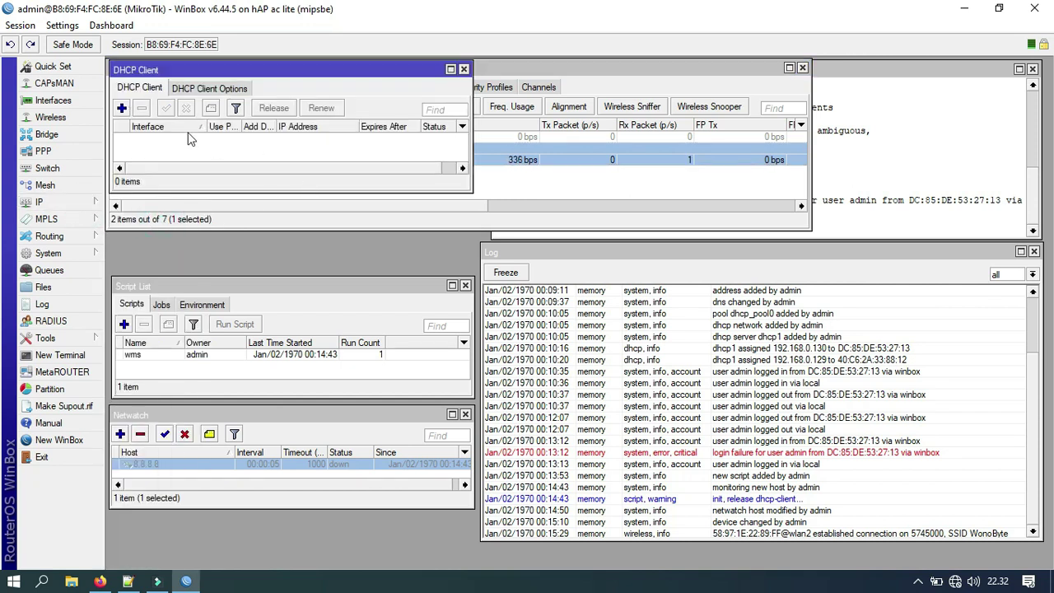
{"action": "left_click", "coordinate": [121, 109]}
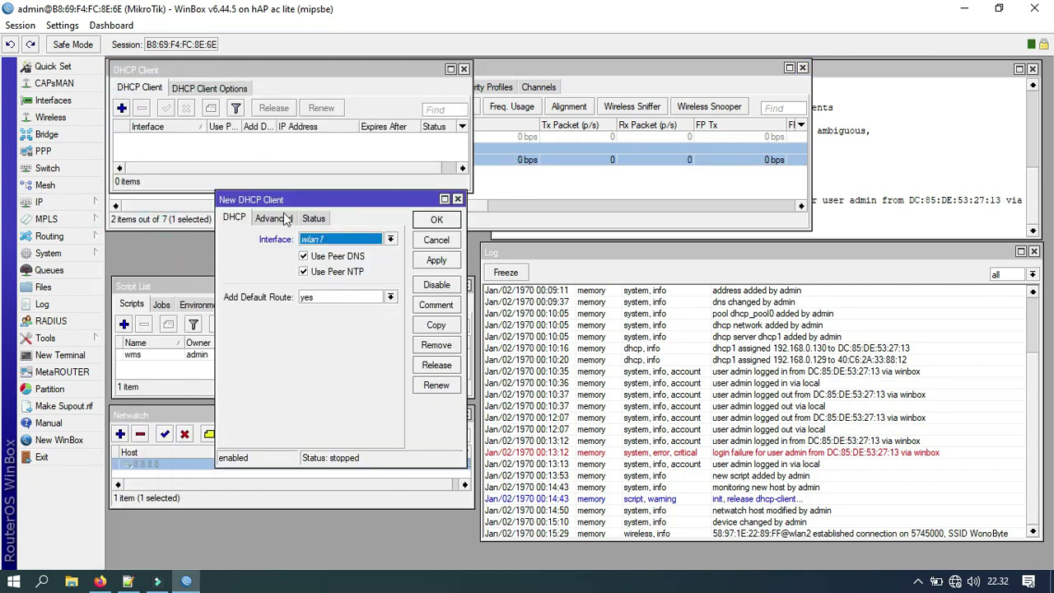
{"action": "left_click", "coordinate": [317, 240]}
{"action": "left_click", "coordinate": [327, 312]}
{"action": "left_click", "coordinate": [436, 262]}
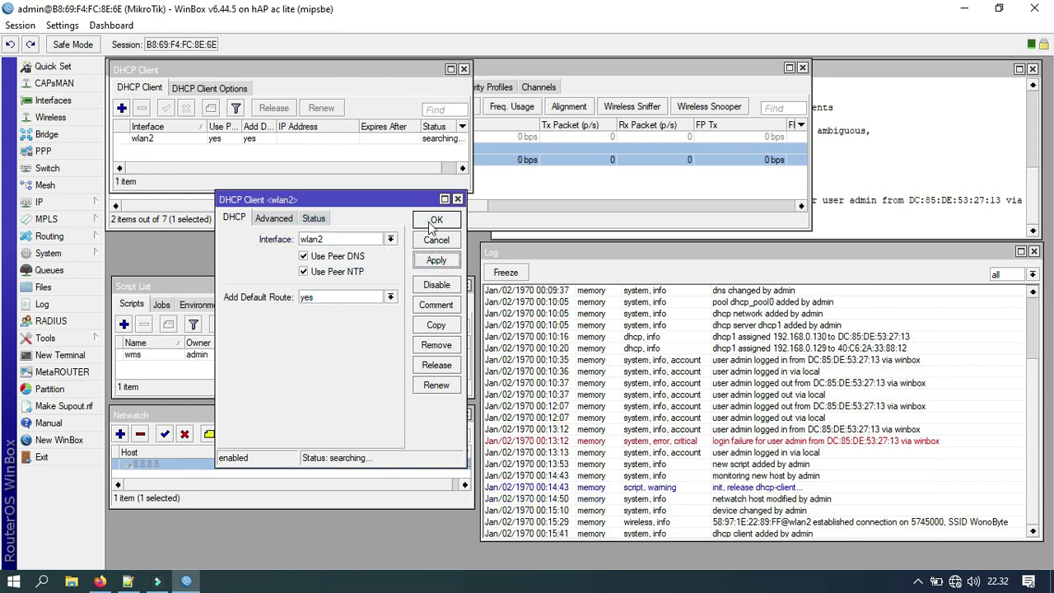
{"action": "left_click", "coordinate": [430, 220]}
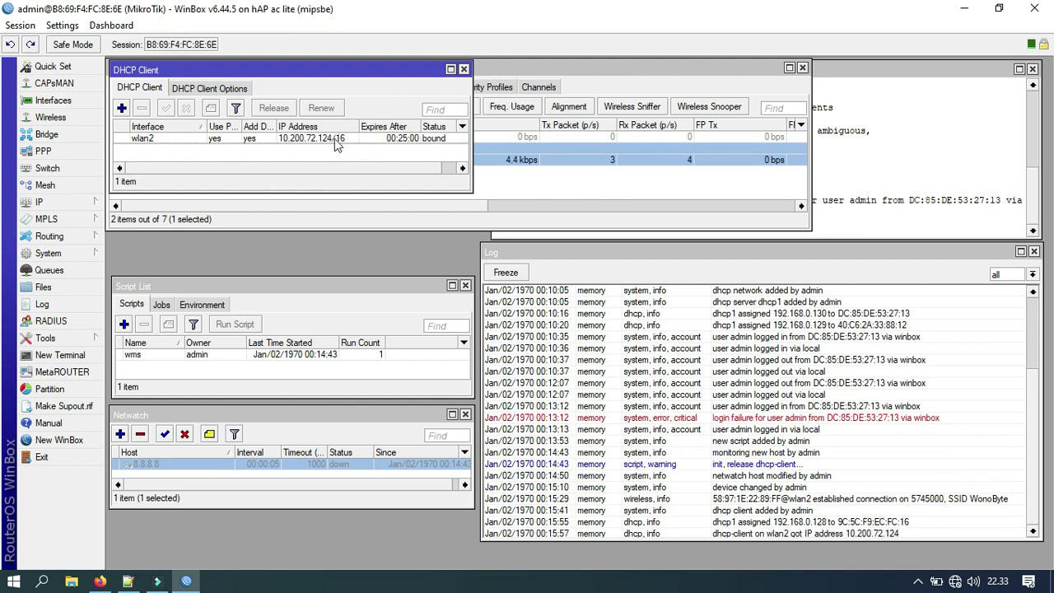
Step: Start a new firewall NAT rule with Out. Interface set to wlan2
{"action": "left_click", "coordinate": [464, 69]}
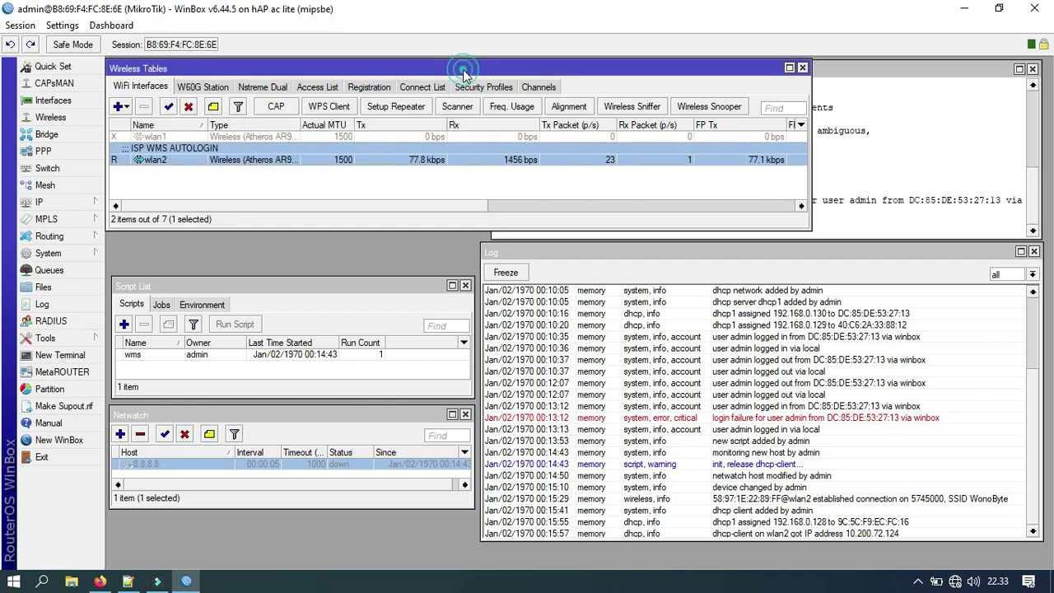
{"action": "left_click", "coordinate": [92, 204]}
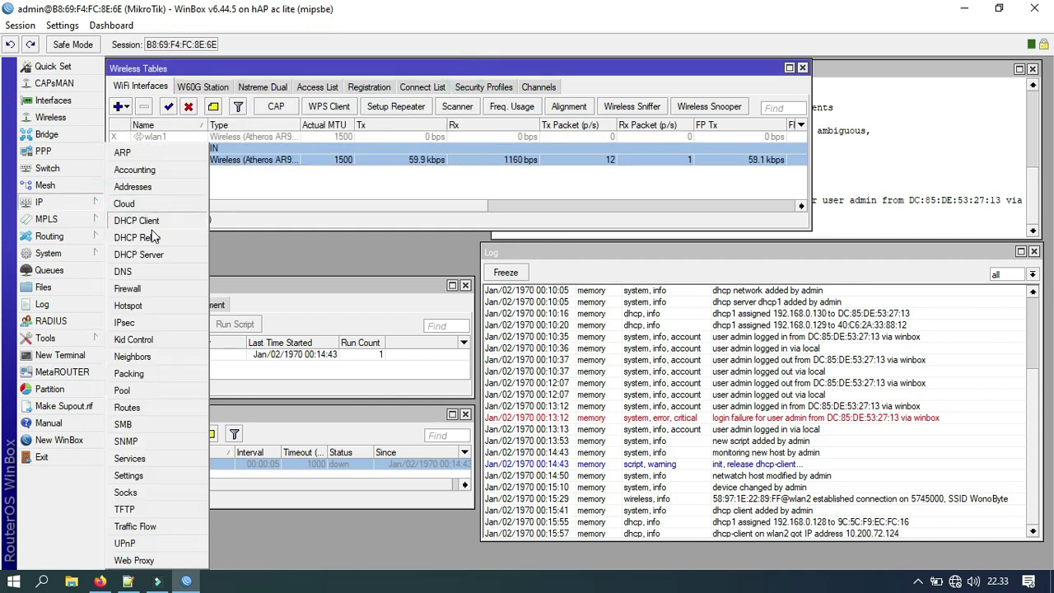
{"action": "left_click", "coordinate": [128, 289]}
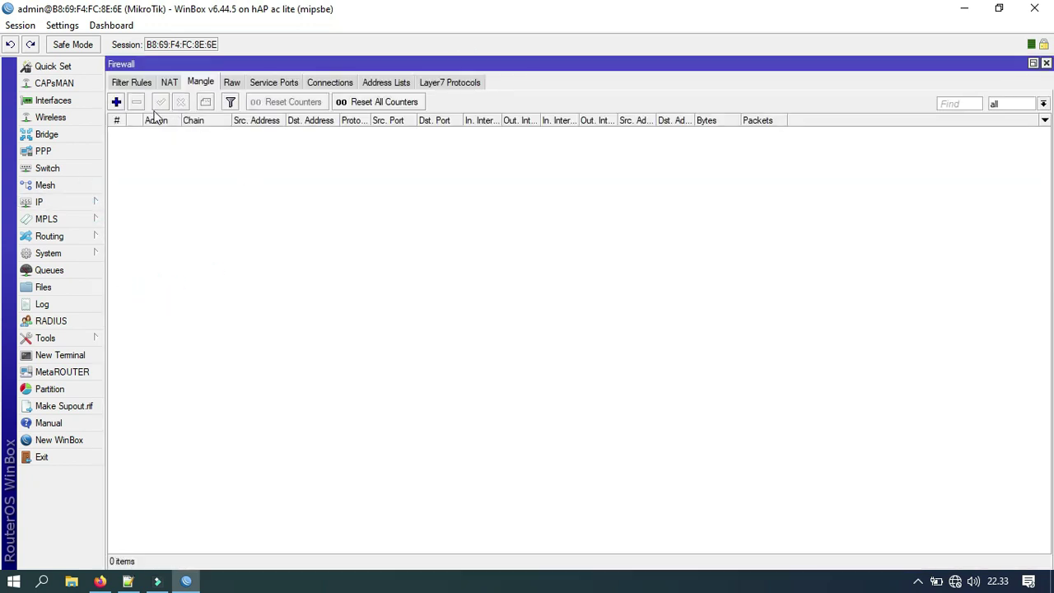
{"action": "left_click", "coordinate": [169, 85]}
{"action": "left_click", "coordinate": [116, 101]}
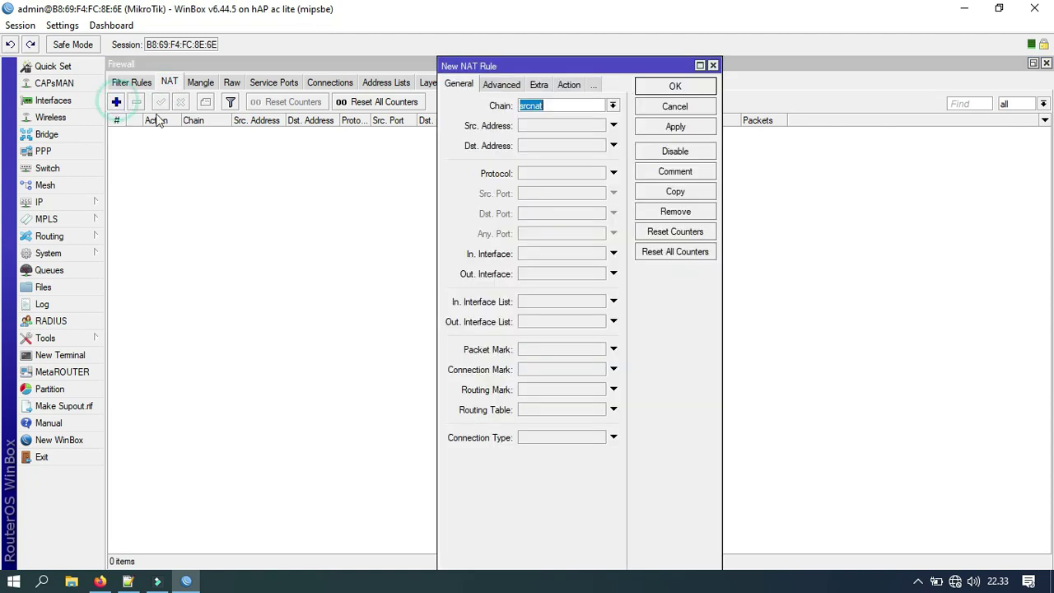
{"action": "left_click", "coordinate": [550, 272]}
{"action": "left_click", "coordinate": [591, 285]}
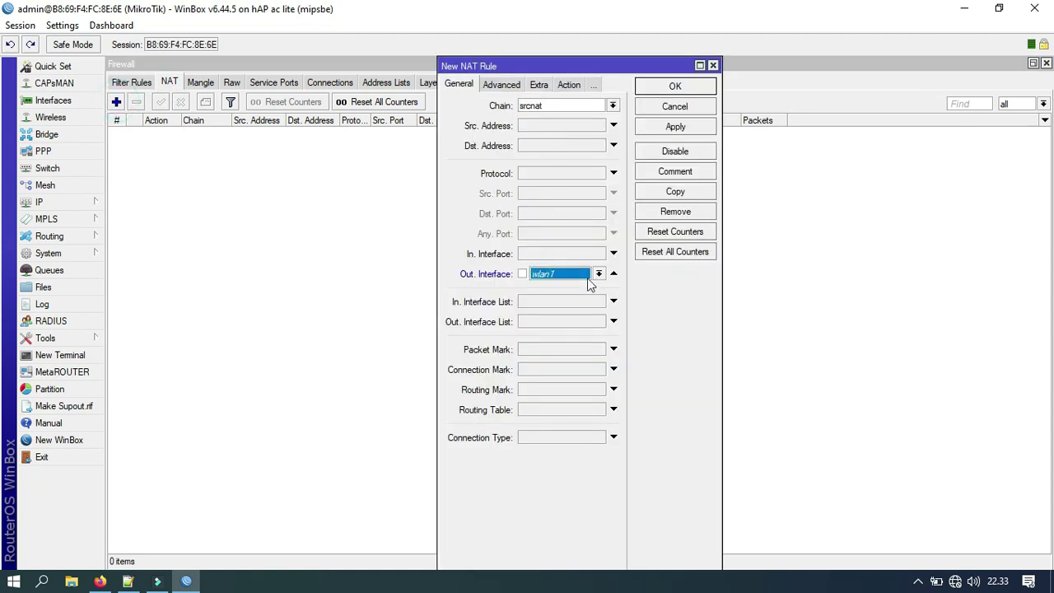
{"action": "left_click", "coordinate": [600, 274]}
{"action": "left_click", "coordinate": [560, 387]}
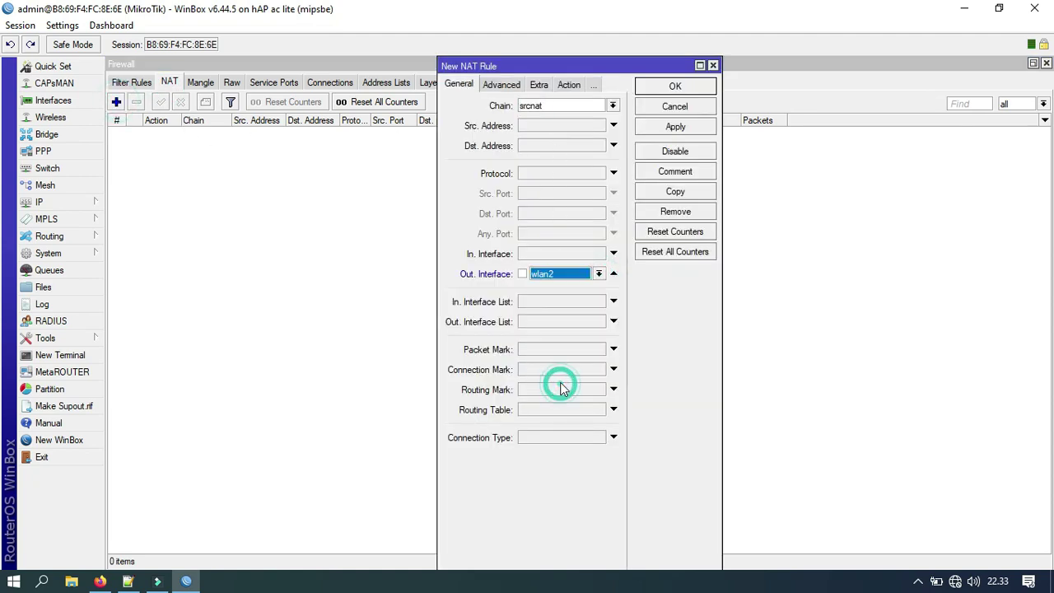
Step: Set the rule's action to masquerade, save it, and close the Firewall window
{"action": "left_click", "coordinate": [563, 86]}
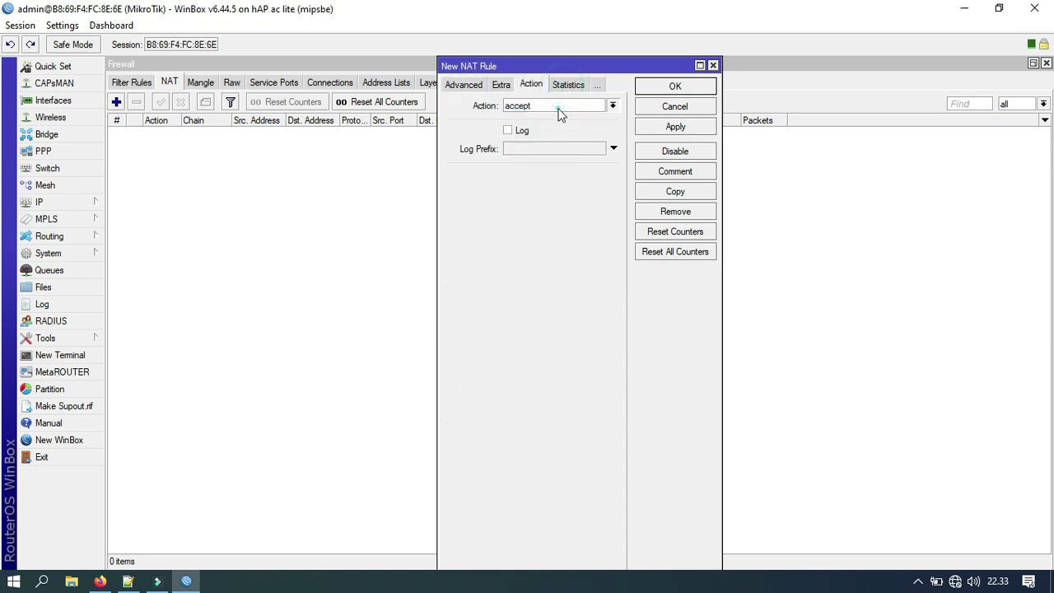
{"action": "left_click", "coordinate": [557, 107]}
{"action": "left_click", "coordinate": [534, 180]}
{"action": "left_click", "coordinate": [665, 128]}
{"action": "left_click", "coordinate": [678, 86]}
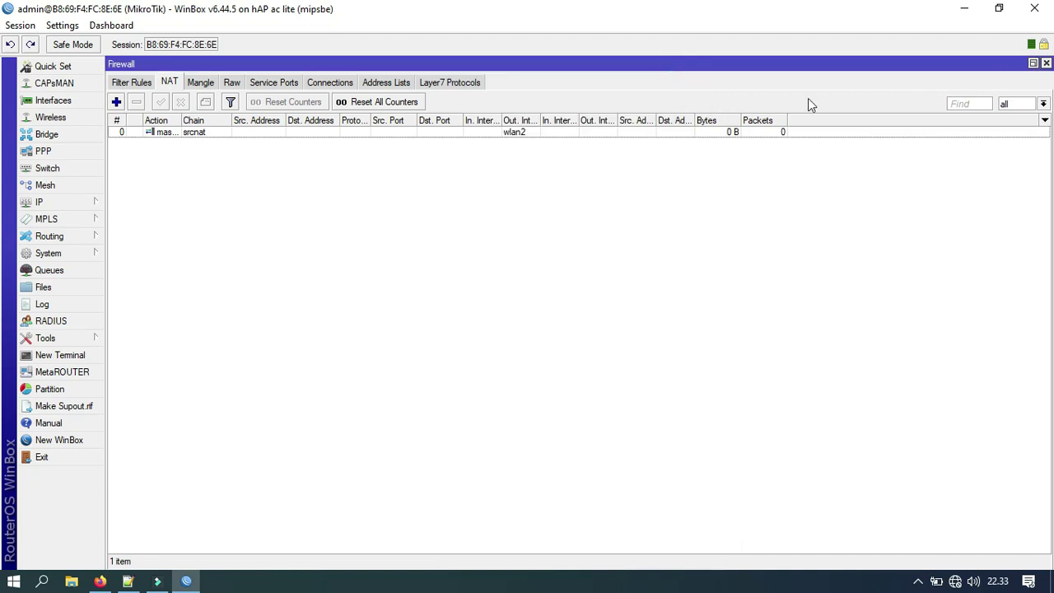
{"action": "left_click", "coordinate": [1035, 64]}
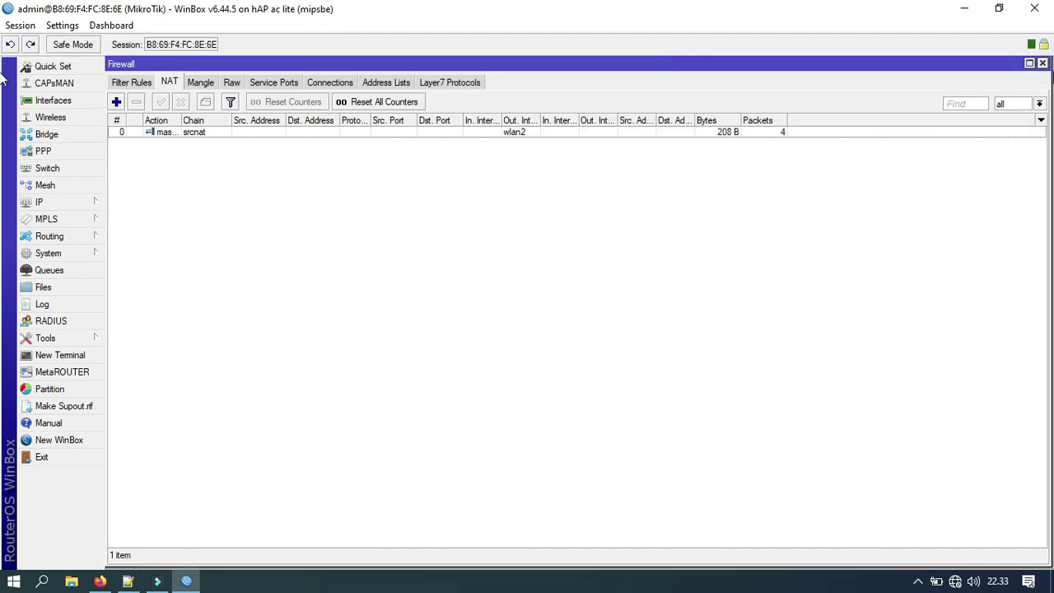
{"action": "left_click", "coordinate": [1043, 64]}
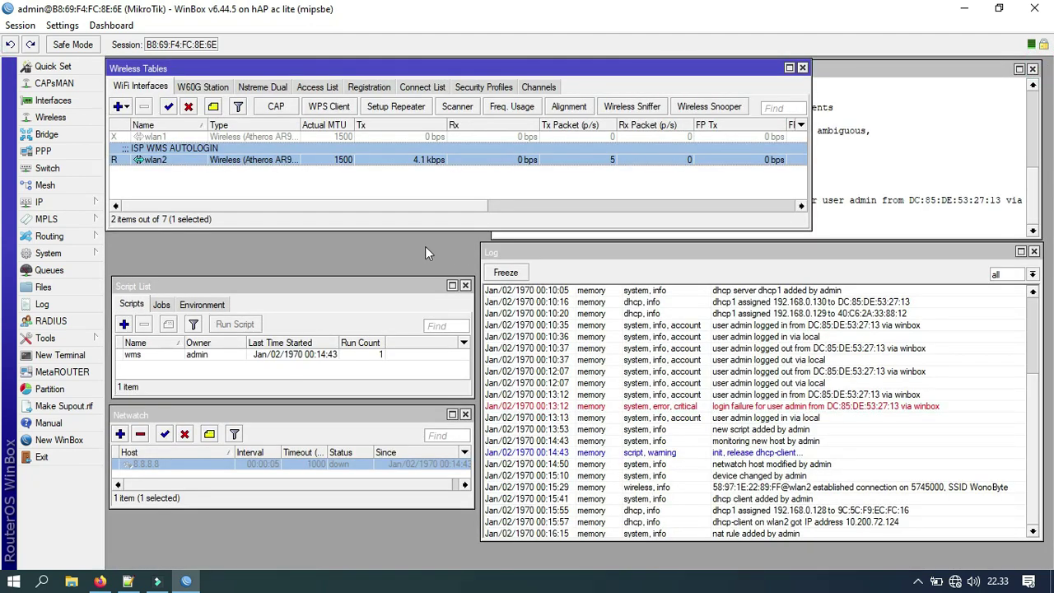
Step: Run 'ping google.com' in the router's Terminal window
{"action": "left_click", "coordinate": [834, 224]}
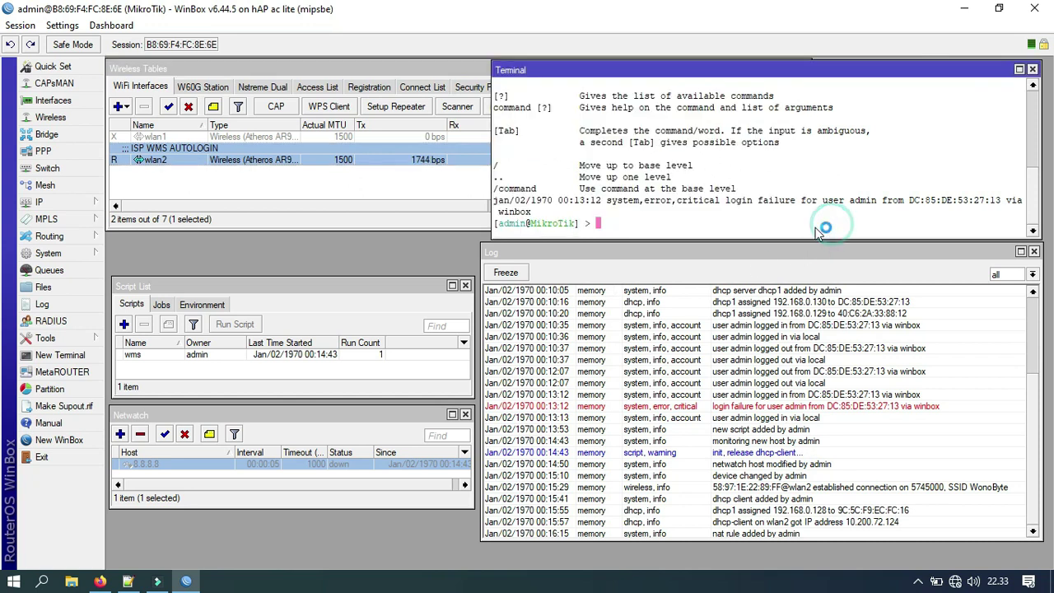
{"action": "type", "text": "pi"}
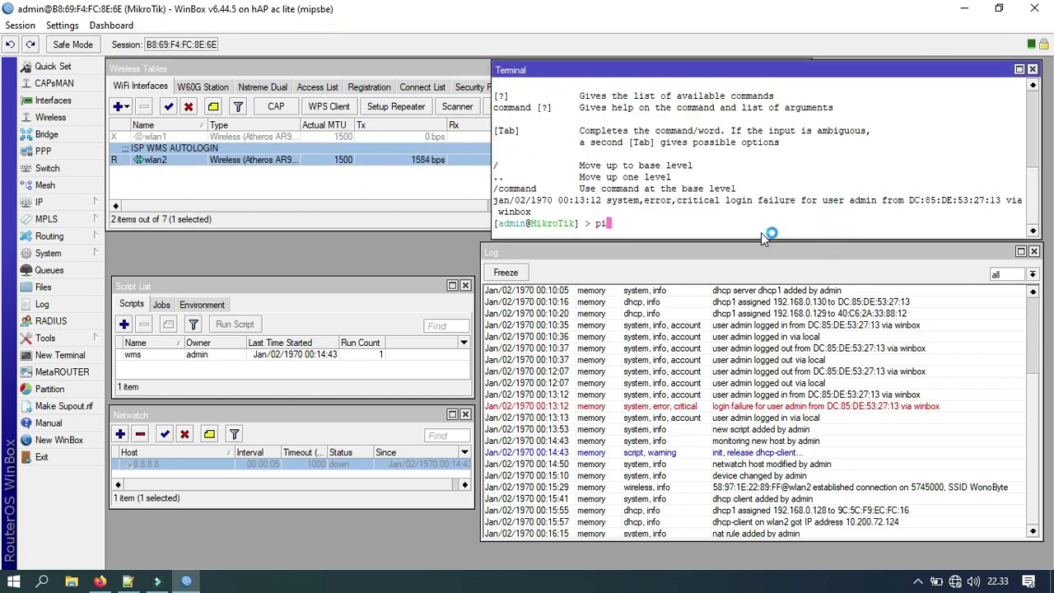
{"action": "type", "text": "ng google.com"}
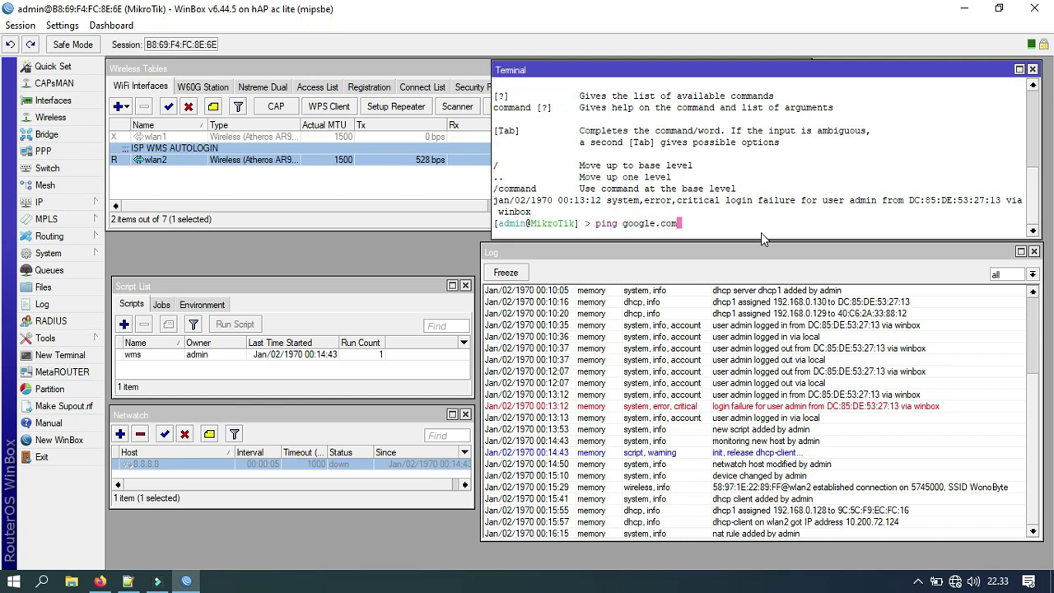
{"action": "key", "text": "Return"}
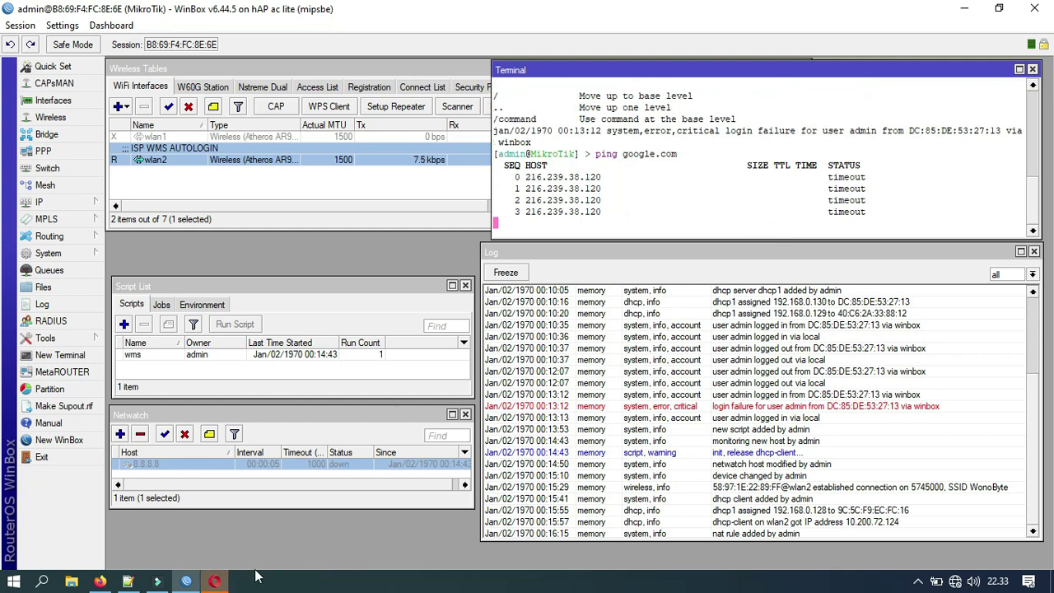
Step: Close the duplicate WonoByte, KIOS LISTRIK and Speed Dial tabs in Opera, then return to WinBox
{"action": "left_click", "coordinate": [214, 581]}
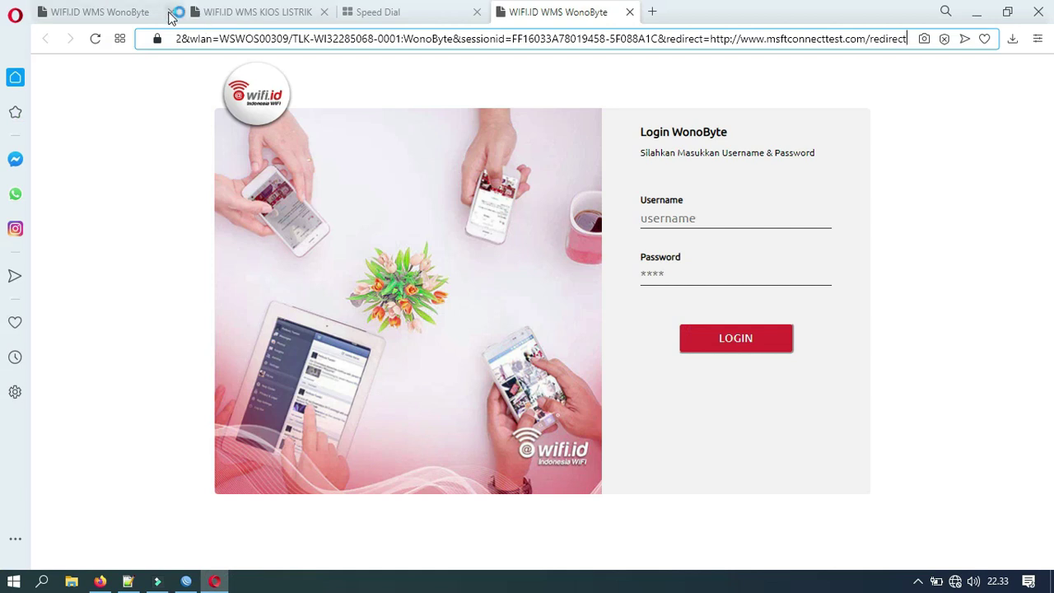
{"action": "left_click", "coordinate": [171, 12]}
{"action": "left_click", "coordinate": [171, 13]}
{"action": "left_click", "coordinate": [170, 12]}
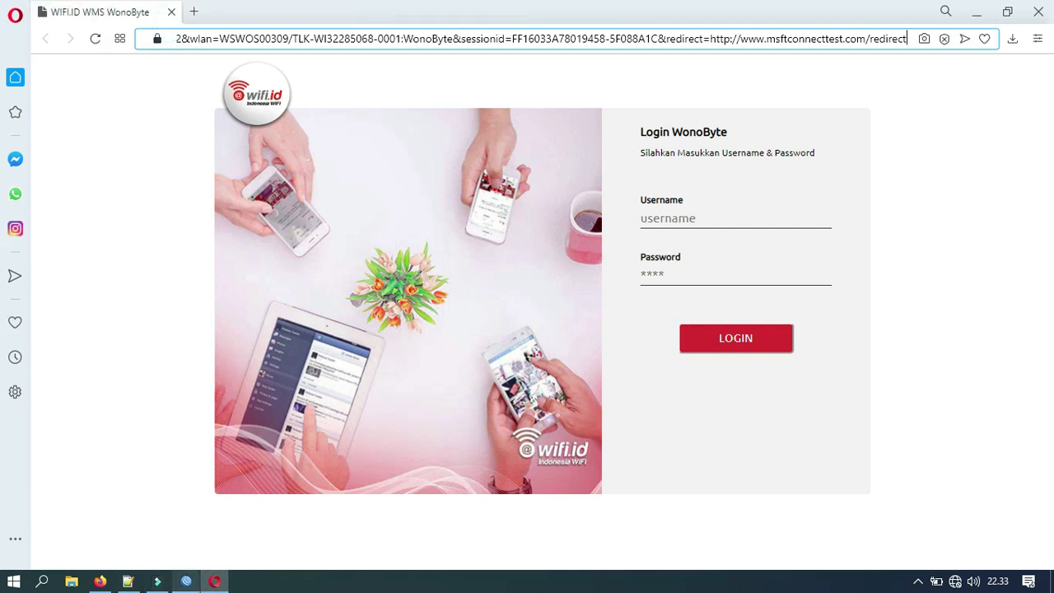
{"action": "left_click", "coordinate": [186, 581]}
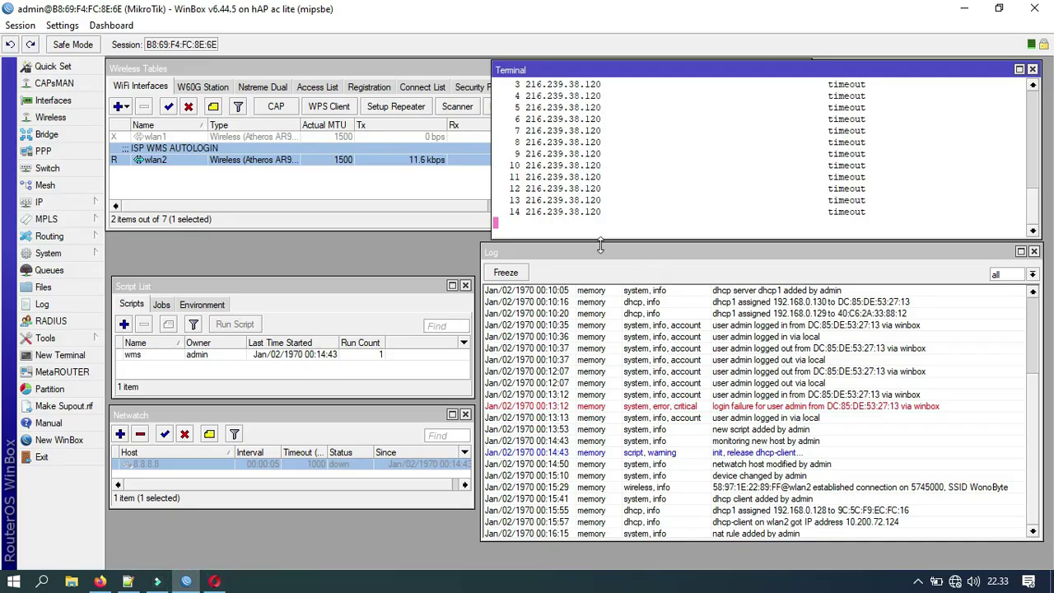
Step: Enable the 8.8.8.8 Netwatch entry and show the IP > DHCP Client list
{"action": "left_click", "coordinate": [166, 436]}
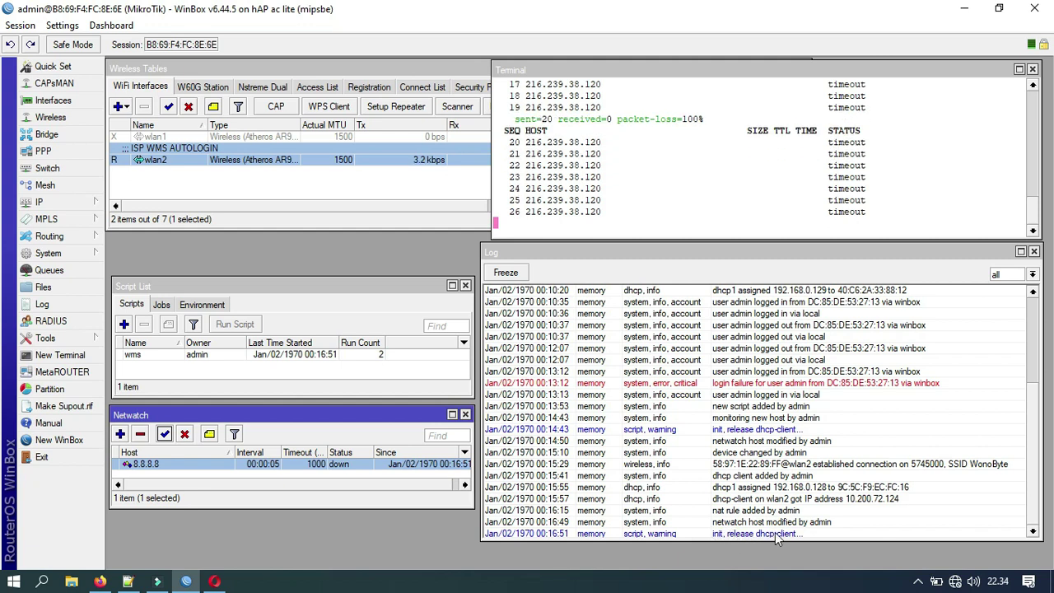
{"action": "left_click", "coordinate": [49, 202]}
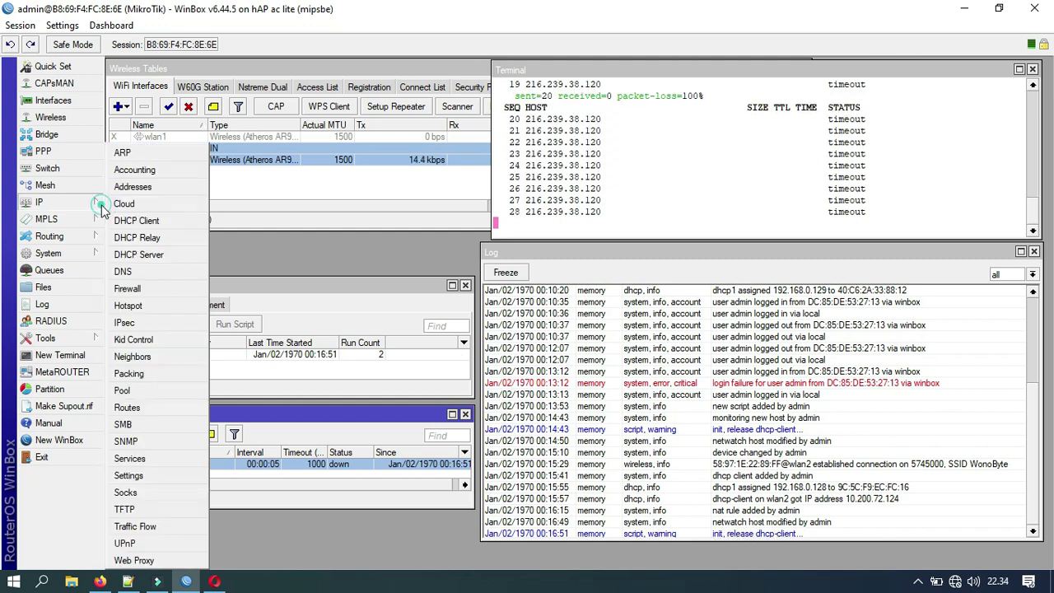
{"action": "left_click", "coordinate": [138, 217]}
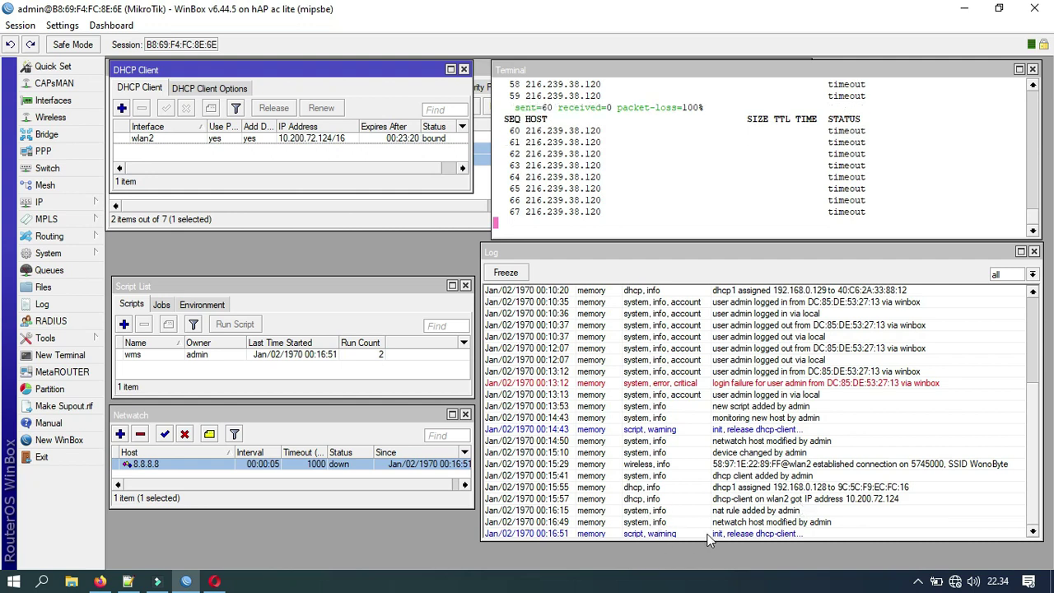
Step: Review the 8.8.8.8 Netwatch host settings, then disable and re-enable that host
{"action": "double_click", "coordinate": [335, 464]}
{"action": "left_click", "coordinate": [471, 249]}
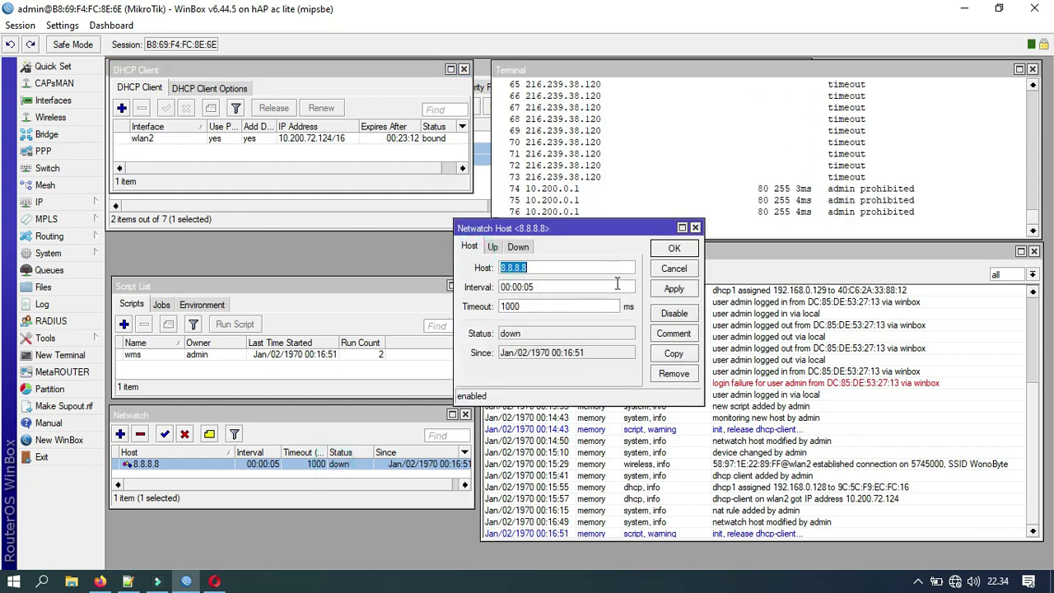
{"action": "left_click", "coordinate": [673, 249]}
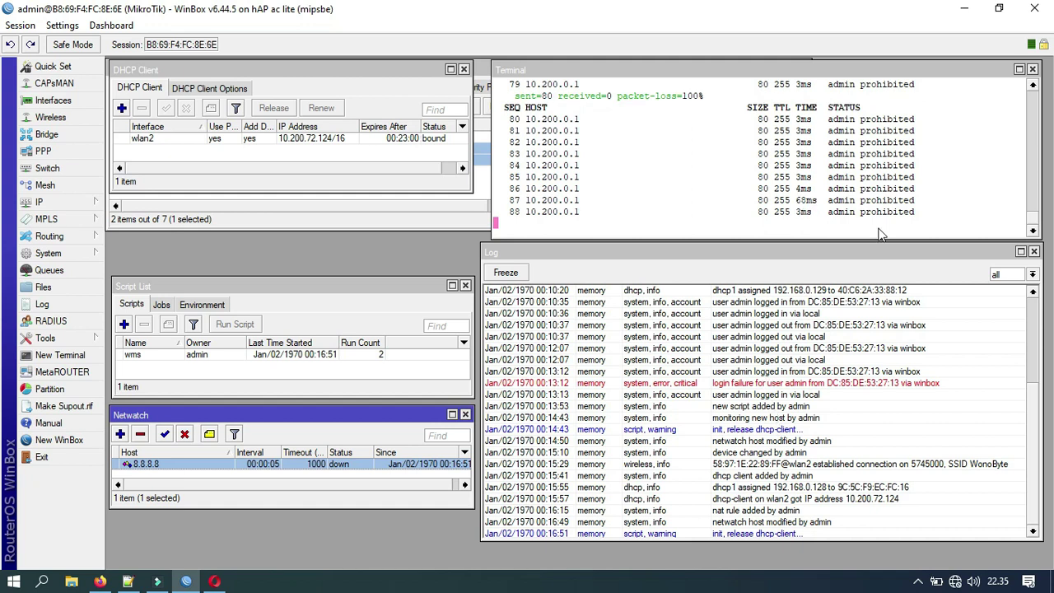
{"action": "left_click", "coordinate": [815, 155]}
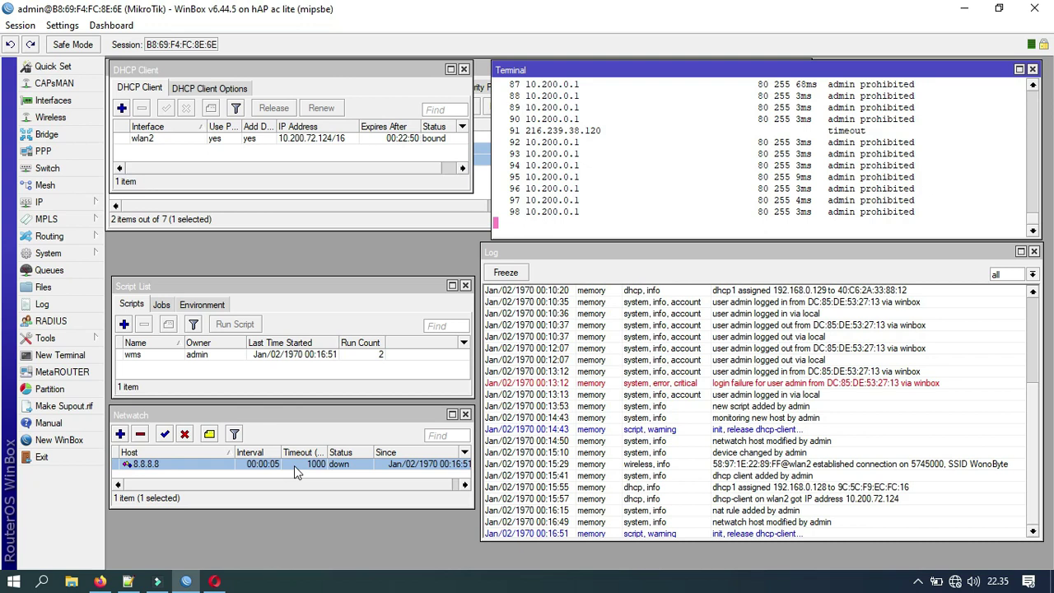
{"action": "left_click", "coordinate": [185, 435]}
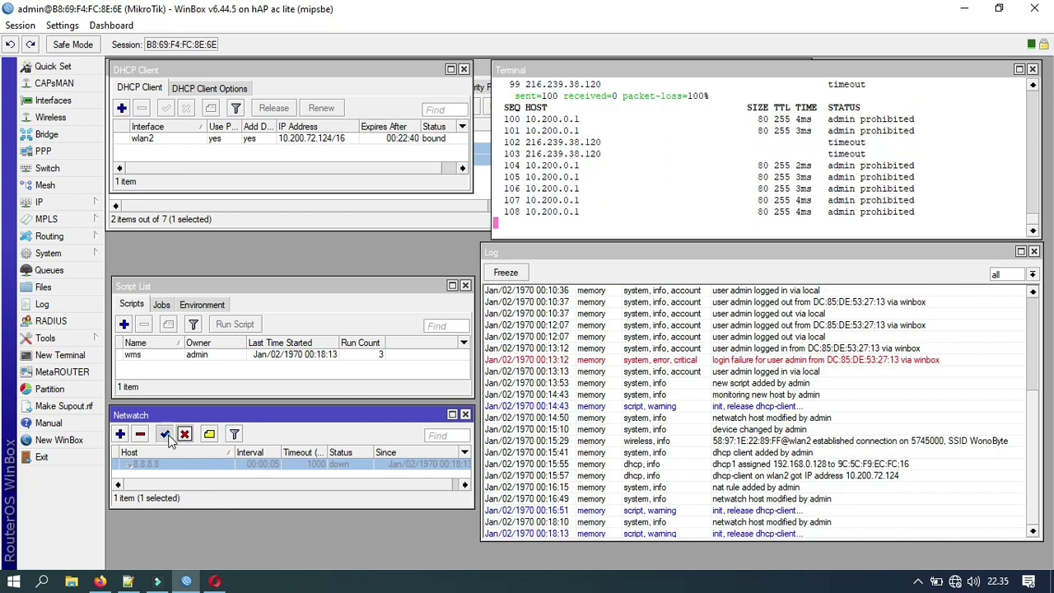
{"action": "left_click", "coordinate": [167, 436]}
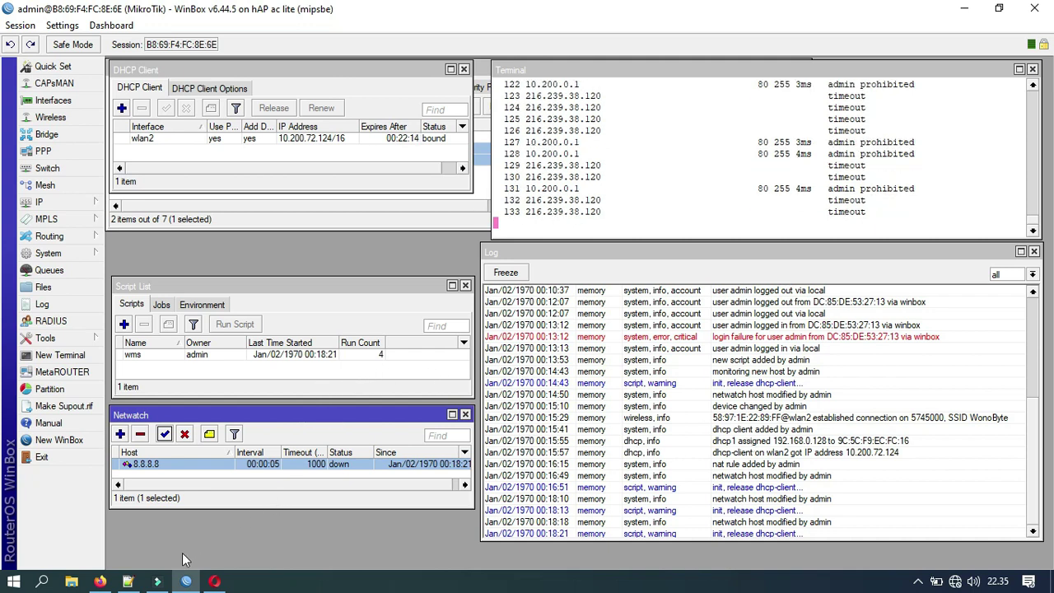
{"action": "left_click", "coordinate": [128, 582]}
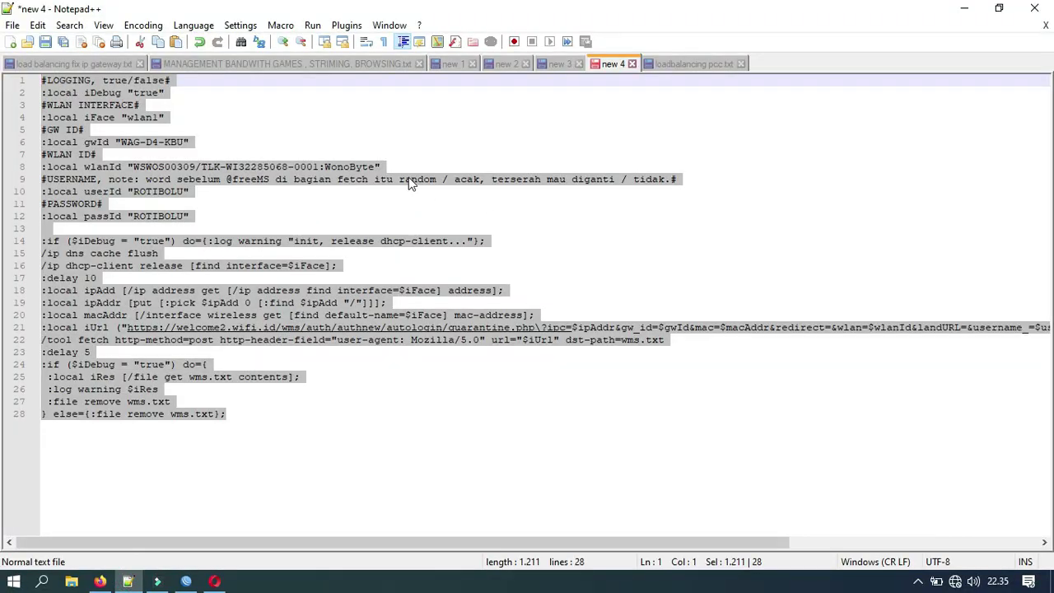
{"action": "left_click", "coordinate": [409, 180]}
{"action": "left_click", "coordinate": [370, 166]}
{"action": "left_click", "coordinate": [245, 168]}
{"action": "left_click", "coordinate": [157, 167]}
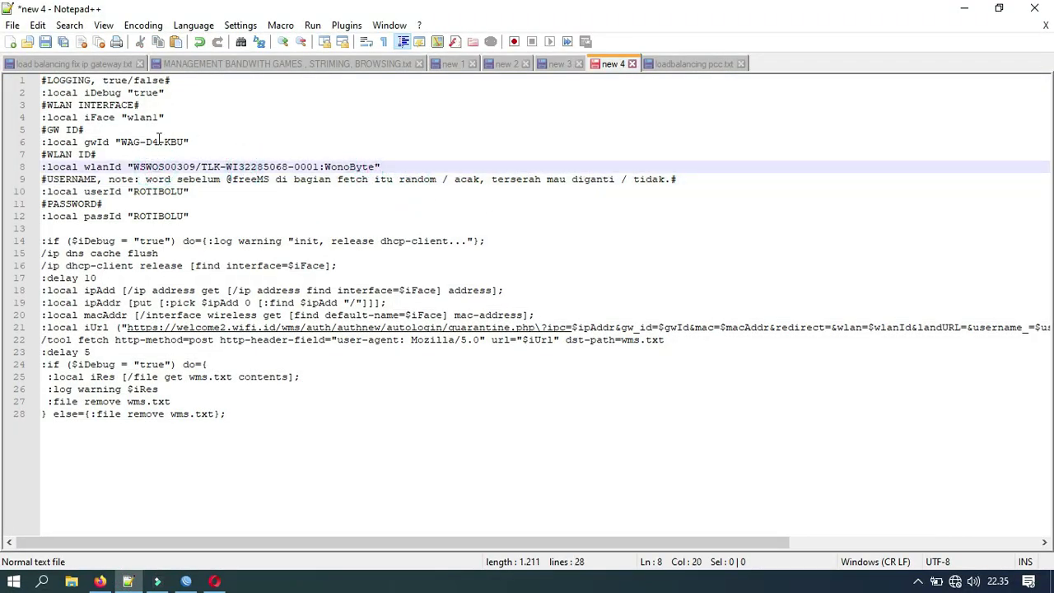
{"action": "left_click", "coordinate": [167, 142]}
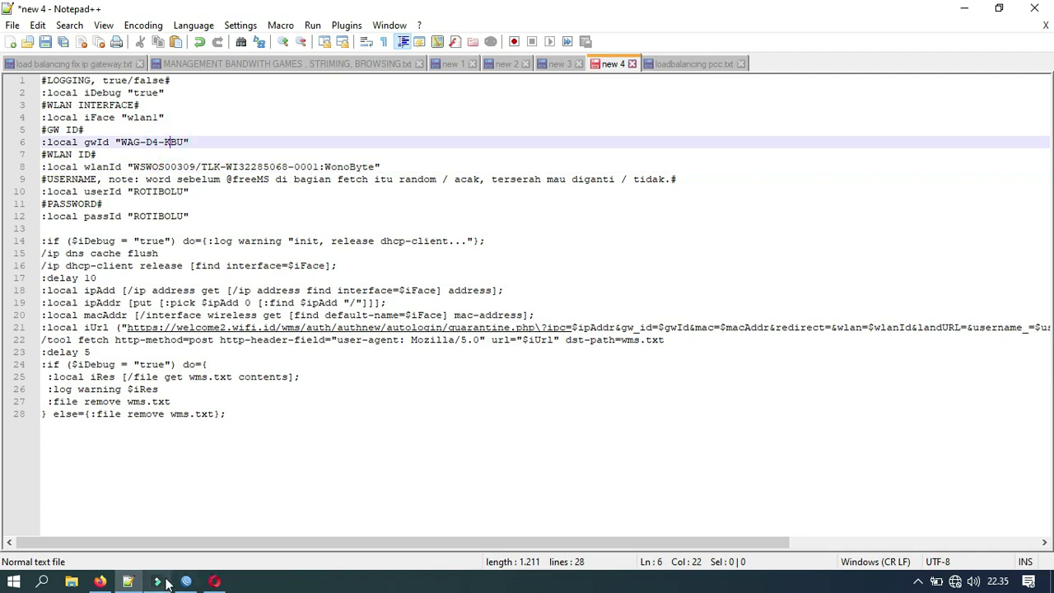
{"action": "left_click", "coordinate": [216, 582]}
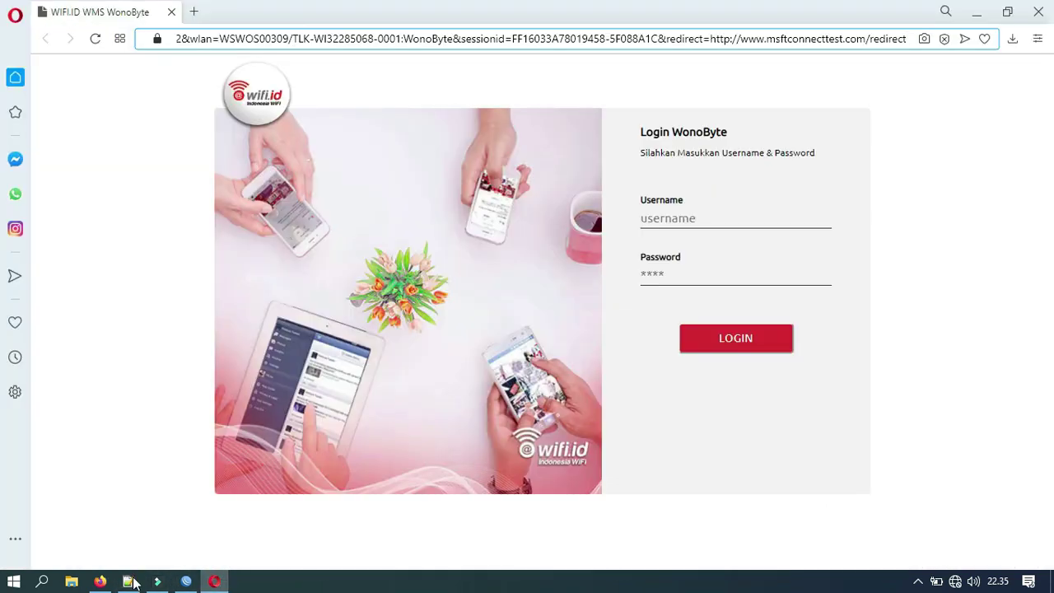
{"action": "left_click", "coordinate": [186, 582]}
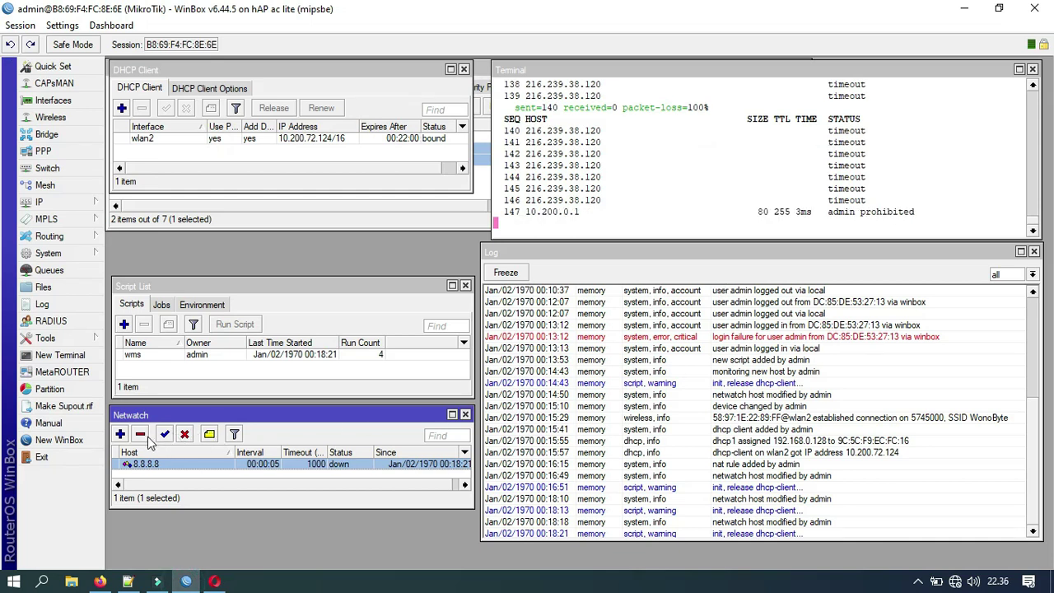
Step: Disable the 8.8.8.8 Netwatch host, inspect and remove the wms script, then switch to Notepad++
{"action": "left_click", "coordinate": [184, 435]}
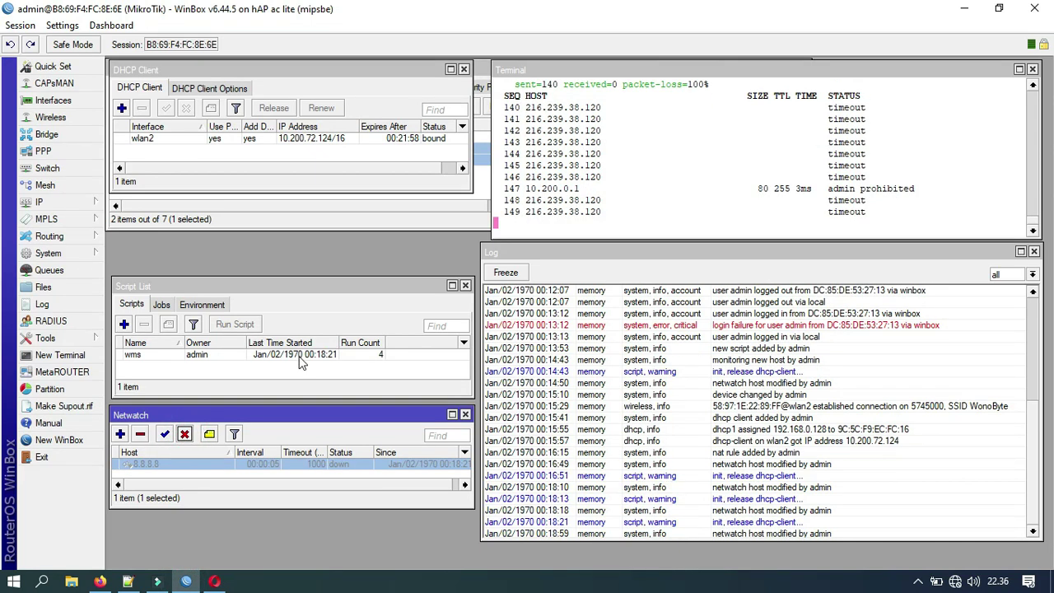
{"action": "double_click", "coordinate": [301, 360]}
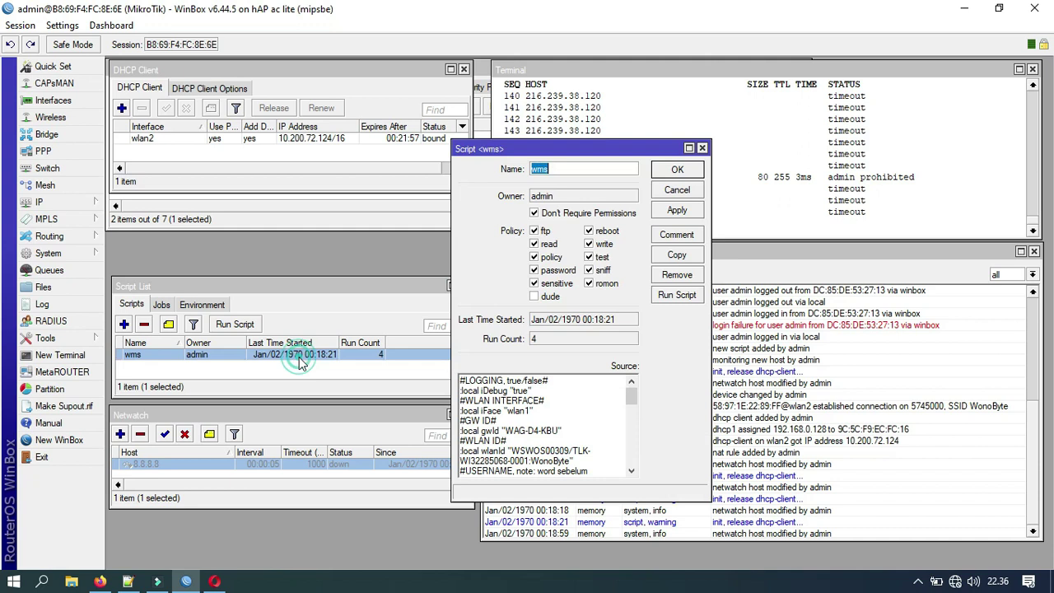
{"action": "left_click", "coordinate": [541, 399]}
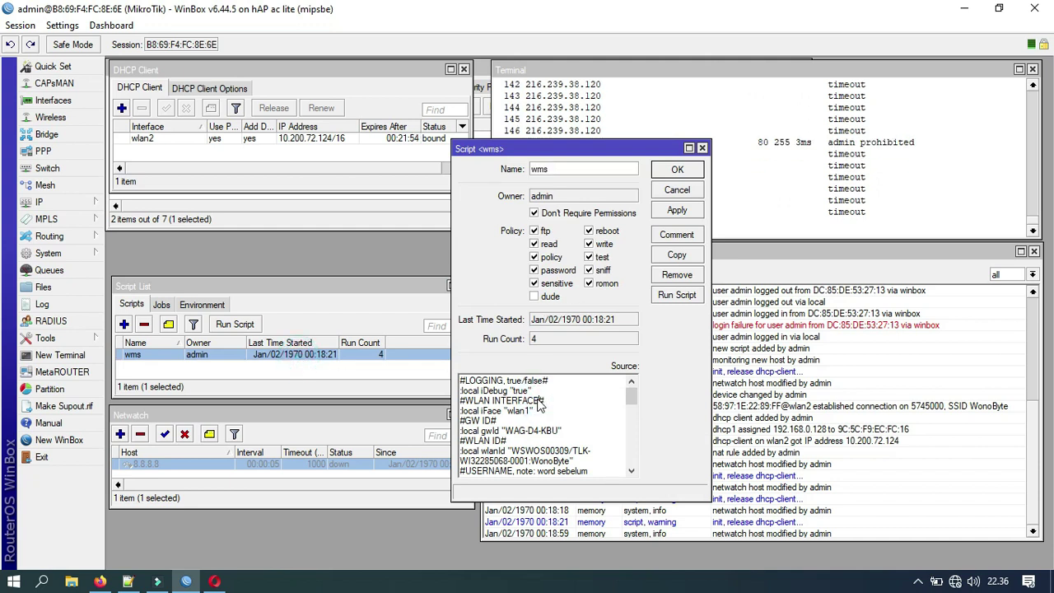
{"action": "left_click", "coordinate": [680, 191]}
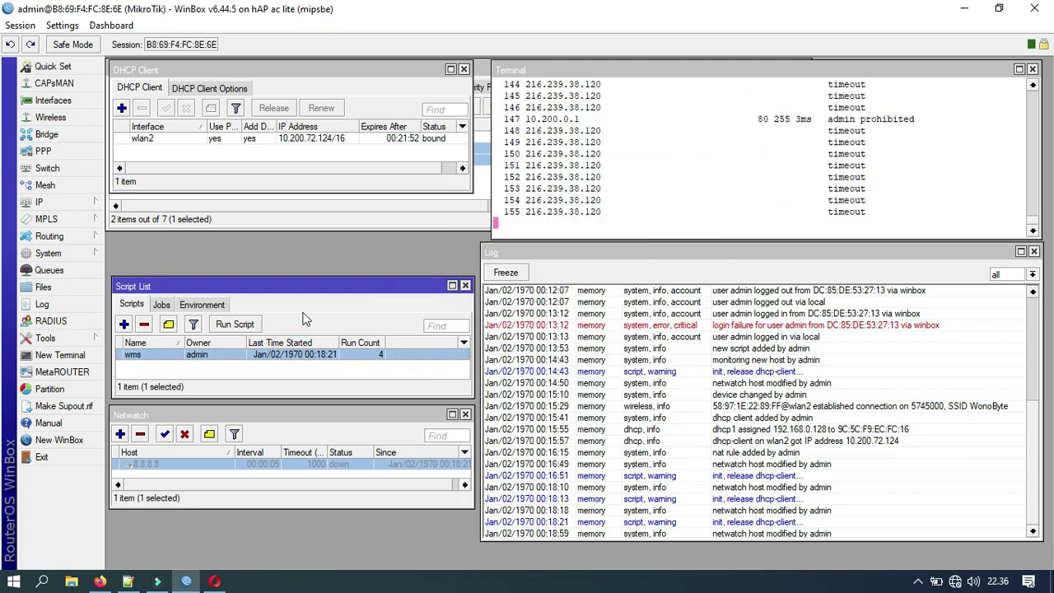
{"action": "left_click", "coordinate": [144, 325]}
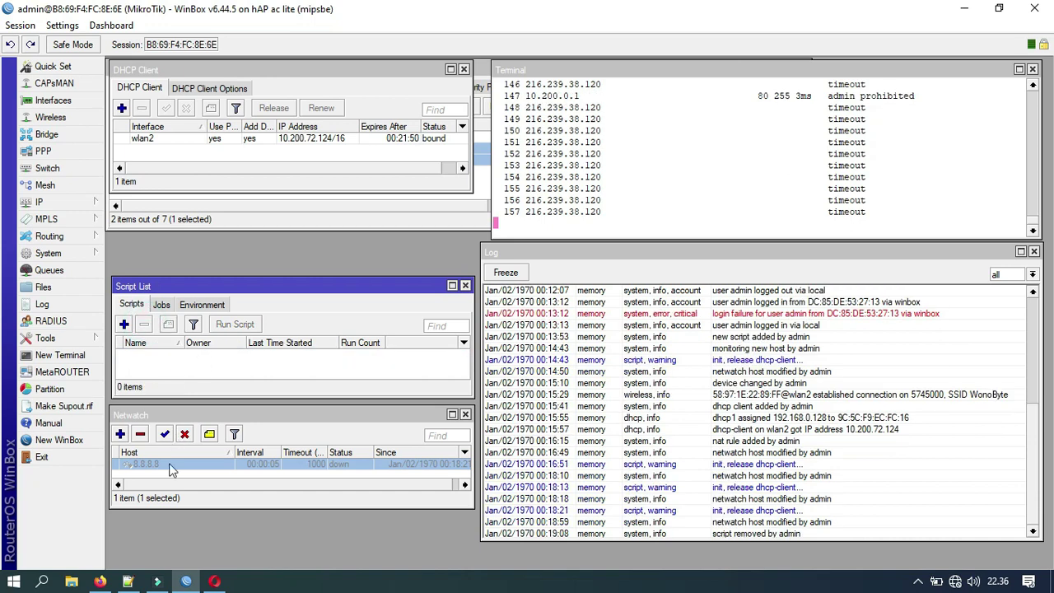
{"action": "left_click", "coordinate": [128, 582]}
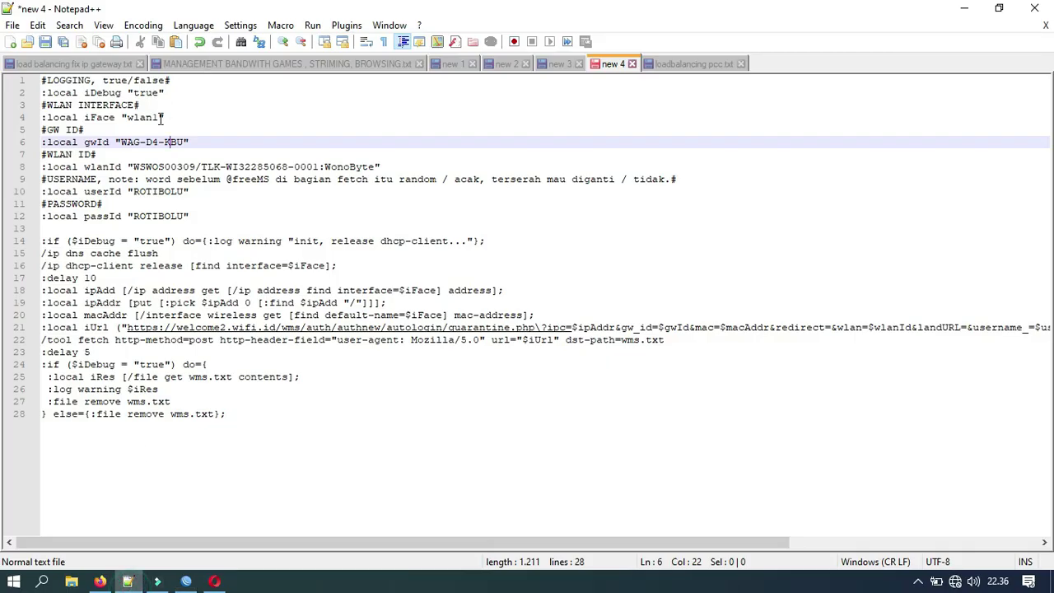
Step: Change the script's interface value on line 4 from wlan1 to wlan2
{"action": "left_click", "coordinate": [161, 118]}
{"action": "type", "text": "2"}
{"action": "key", "text": "ctrl+a"}
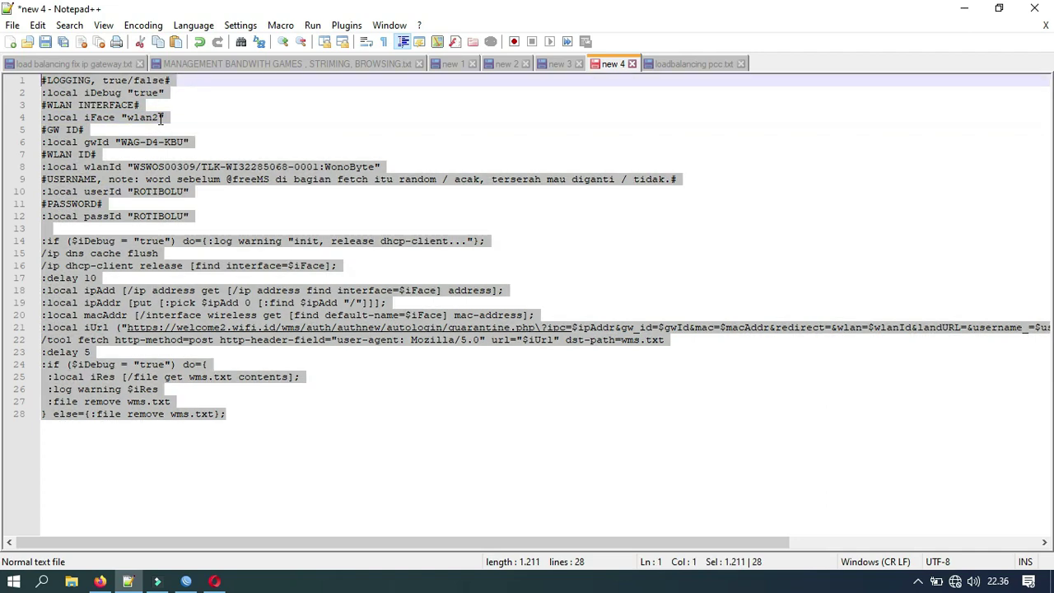
{"action": "left_click", "coordinate": [139, 118]}
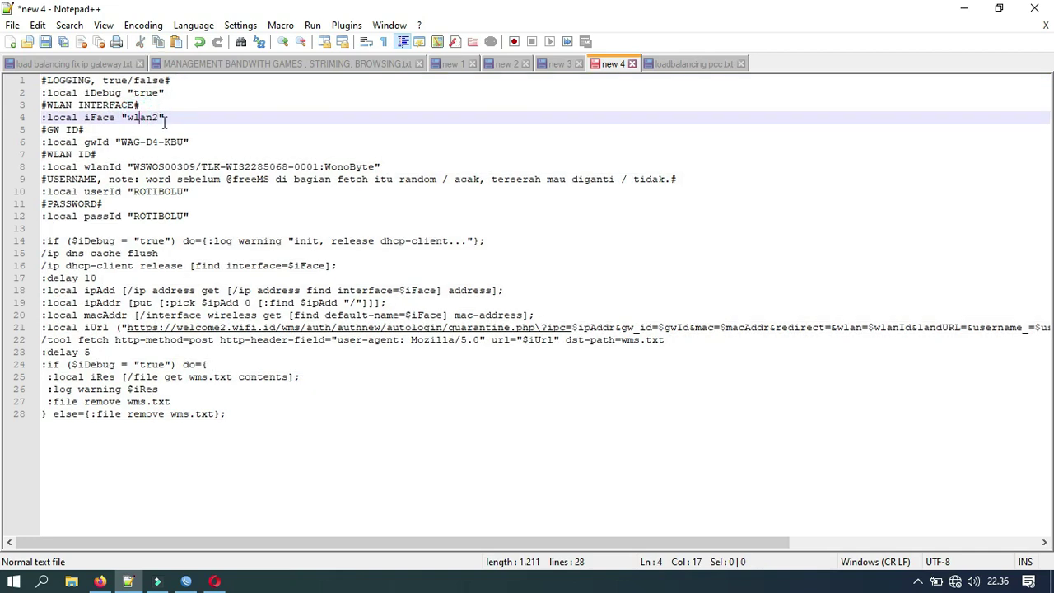
{"action": "left_click", "coordinate": [186, 582]}
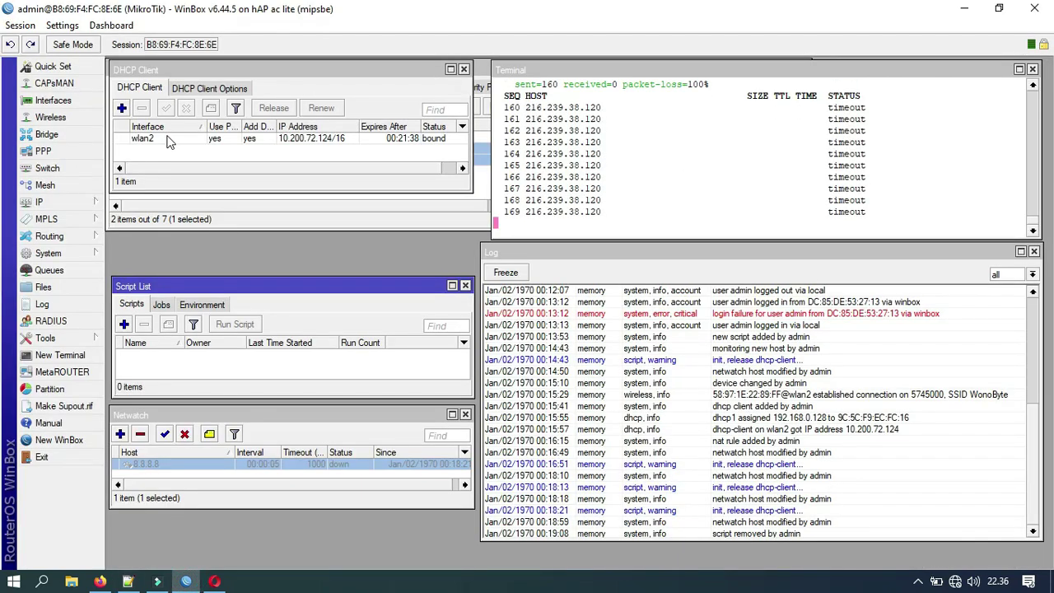
Step: Add a new script named wms with Don't Require Permissions ticked and the dude policy unticked
{"action": "left_click", "coordinate": [163, 138]}
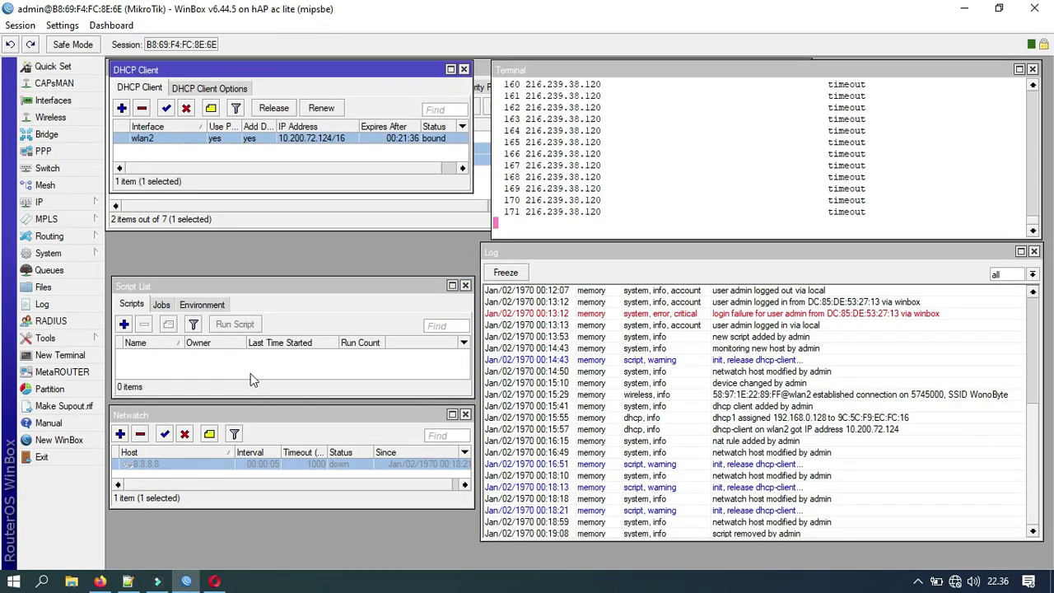
{"action": "left_click", "coordinate": [124, 325]}
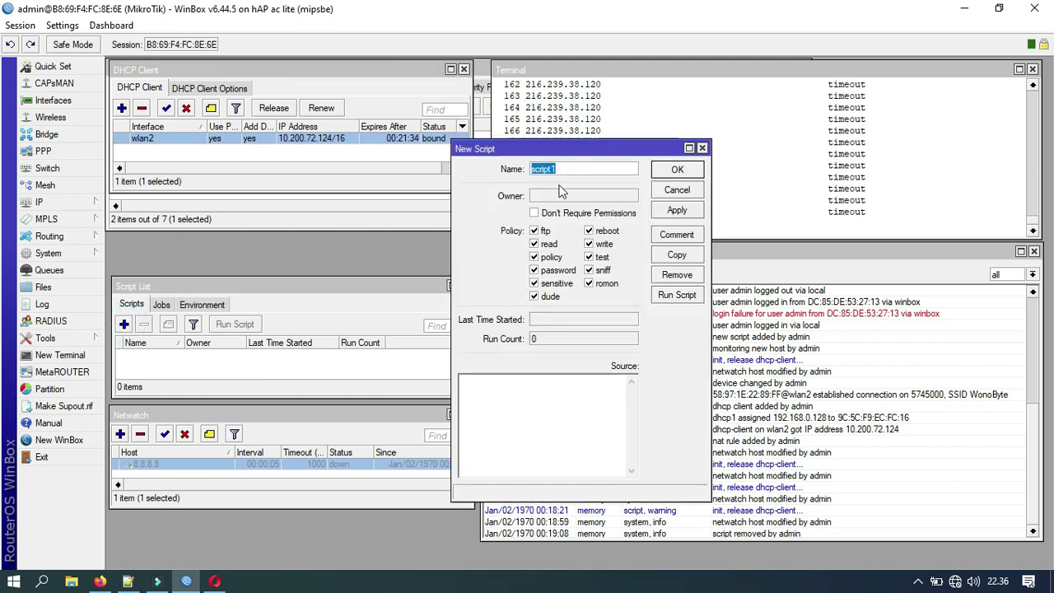
{"action": "type", "text": "wms"}
{"action": "left_click", "coordinate": [535, 213]}
{"action": "left_click", "coordinate": [543, 297]}
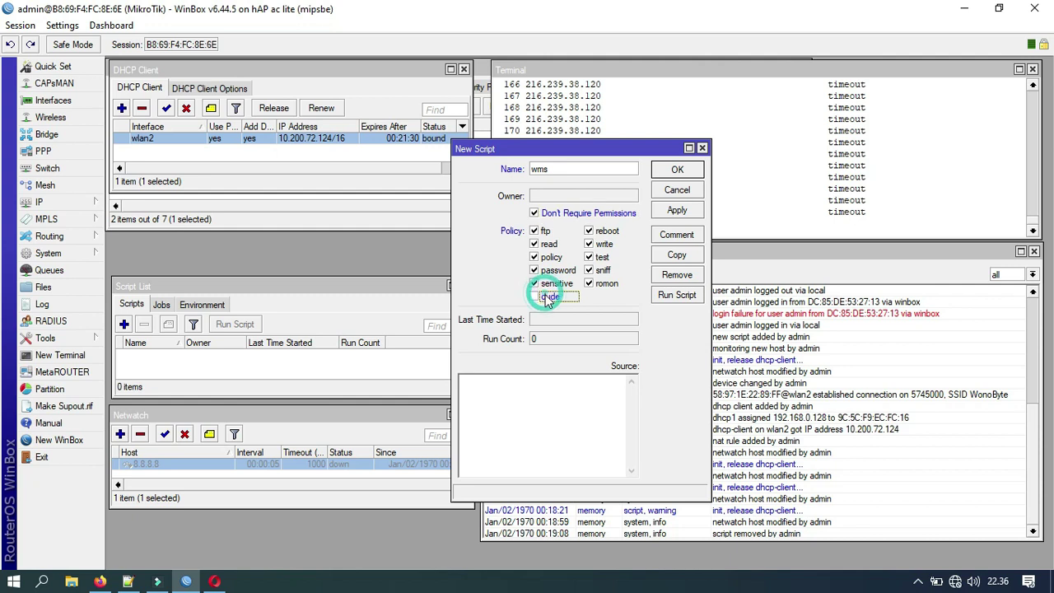
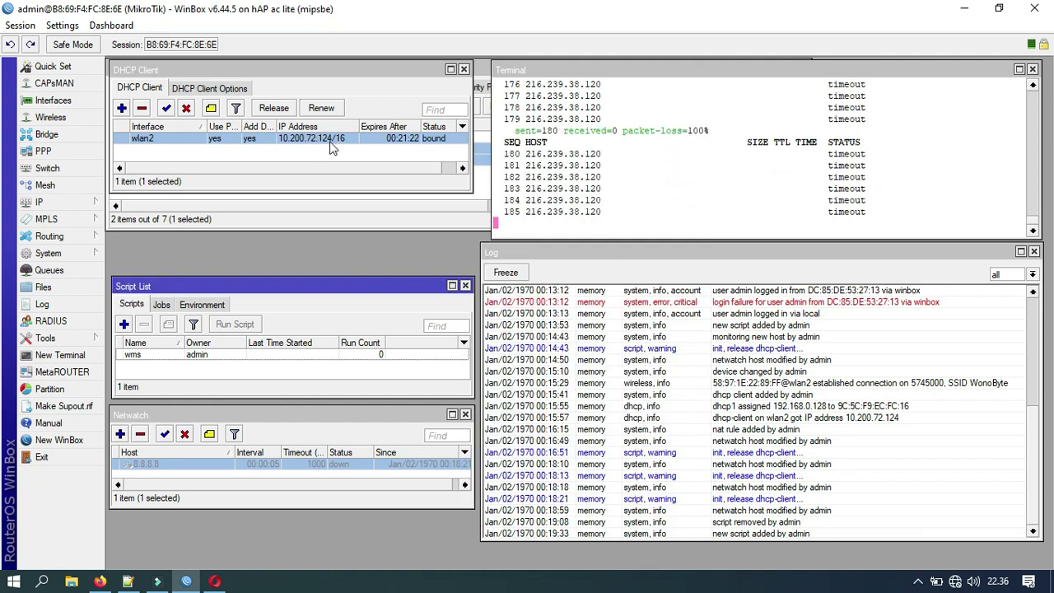
Step: Enable the 8.8.8.8 Netwatch check and stop the ping once 216.239.38.120 replies steadily
{"action": "left_click", "coordinate": [165, 437]}
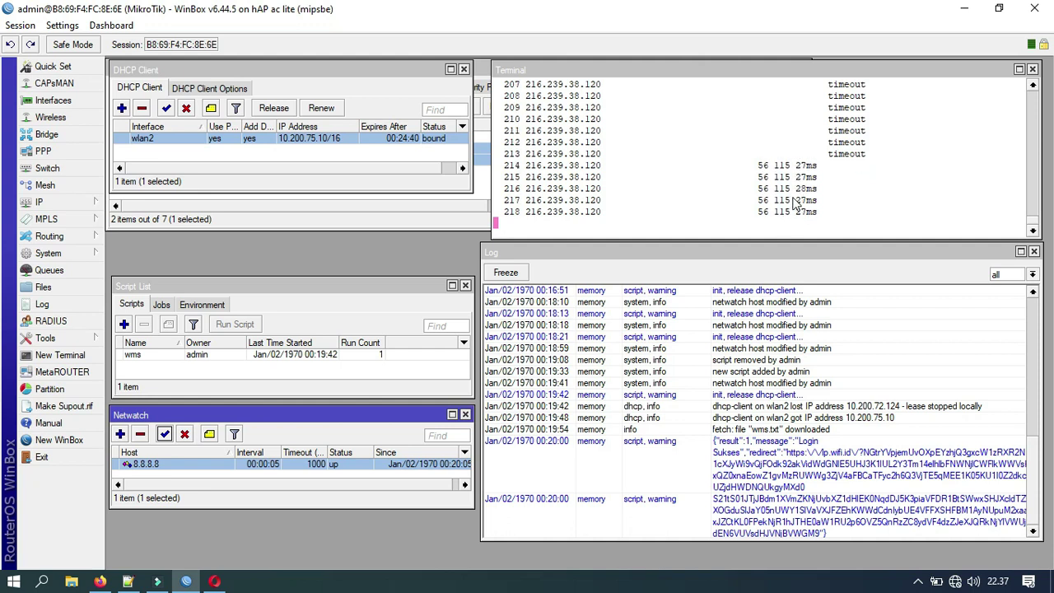
{"action": "key", "text": "ctrl+c"}
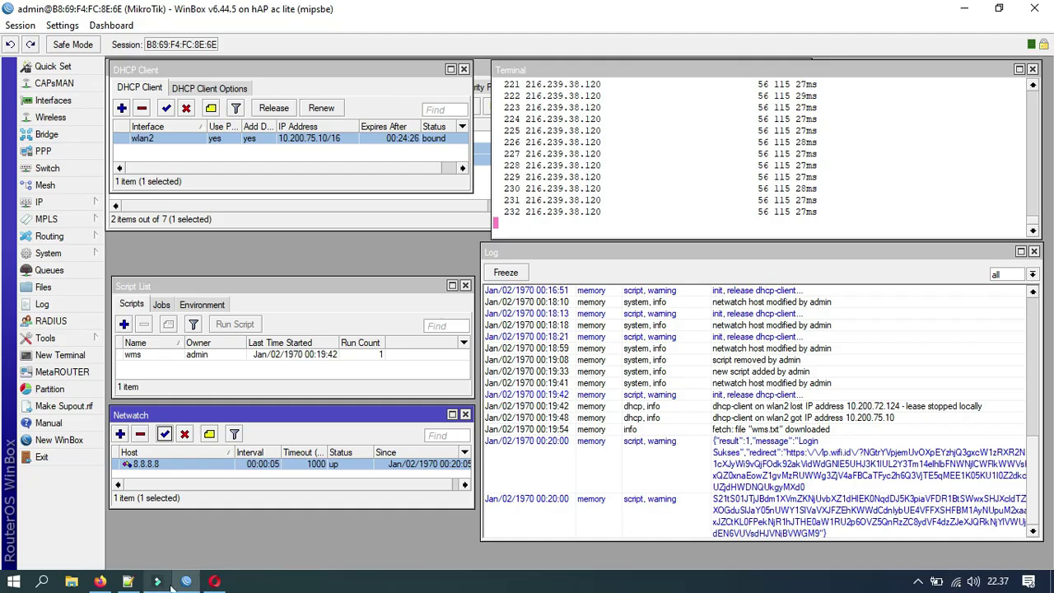
{"action": "left_click", "coordinate": [214, 581]}
Step: Load google.com in a new Opera tab
{"action": "left_click", "coordinate": [204, 15]}
{"action": "type", "text": "google.com"}
{"action": "key", "text": "Return"}
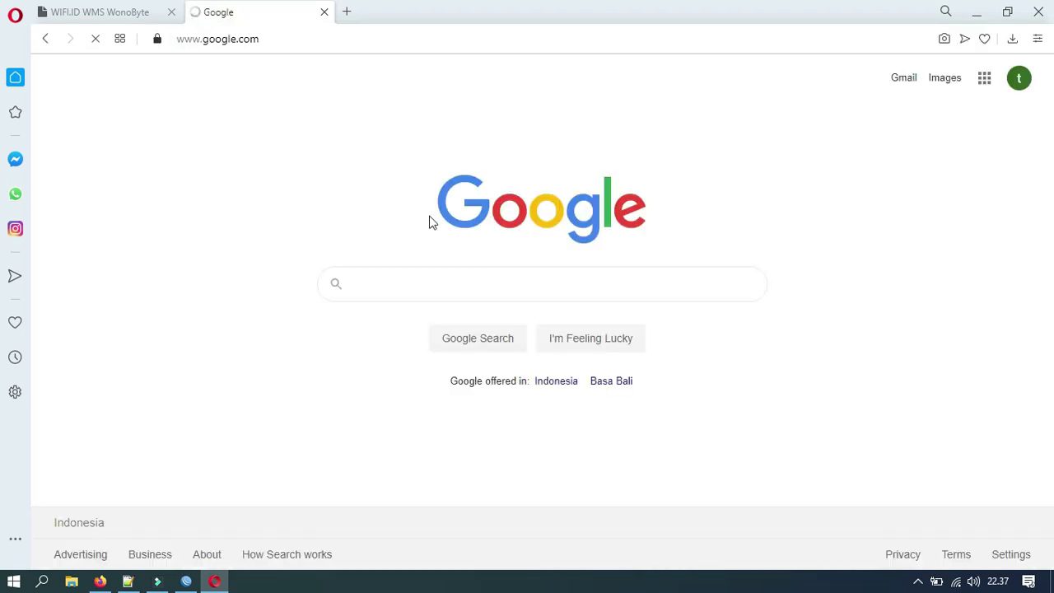
Step: Search Google for 'speedtest cbn' and open the Cyberindo Aditama | Speedtest - CBN result
{"action": "left_click", "coordinate": [410, 278]}
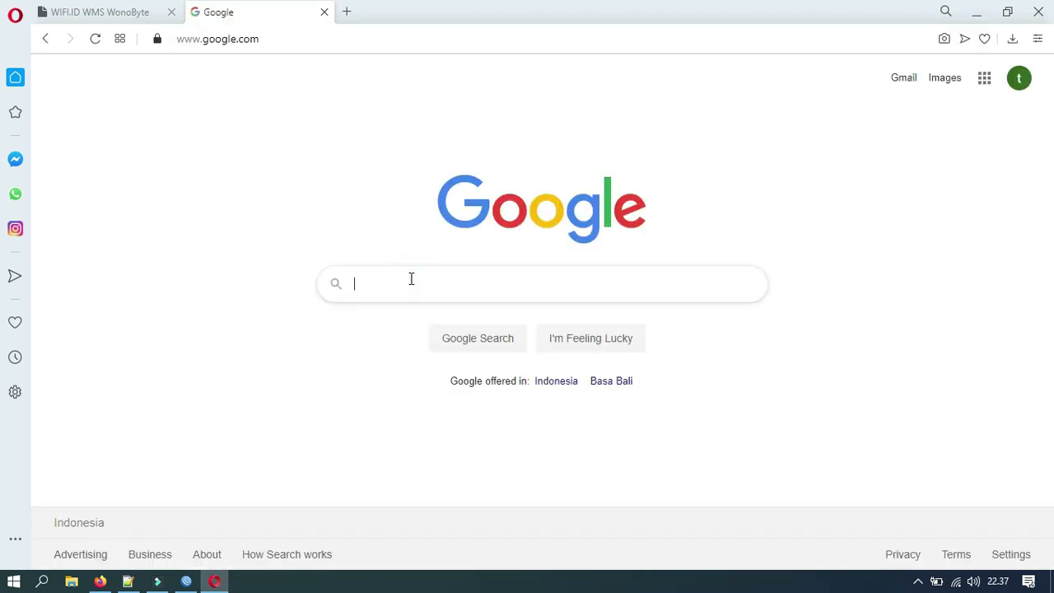
{"action": "type", "text": "spee"}
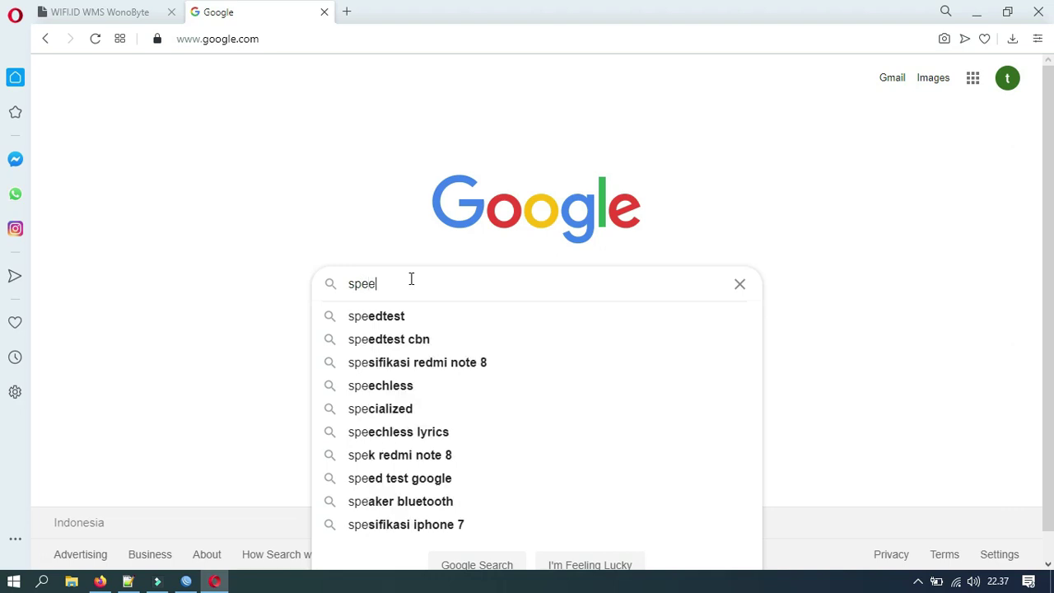
{"action": "key", "text": "Down"}
{"action": "key", "text": "Down"}
{"action": "key", "text": "Return"}
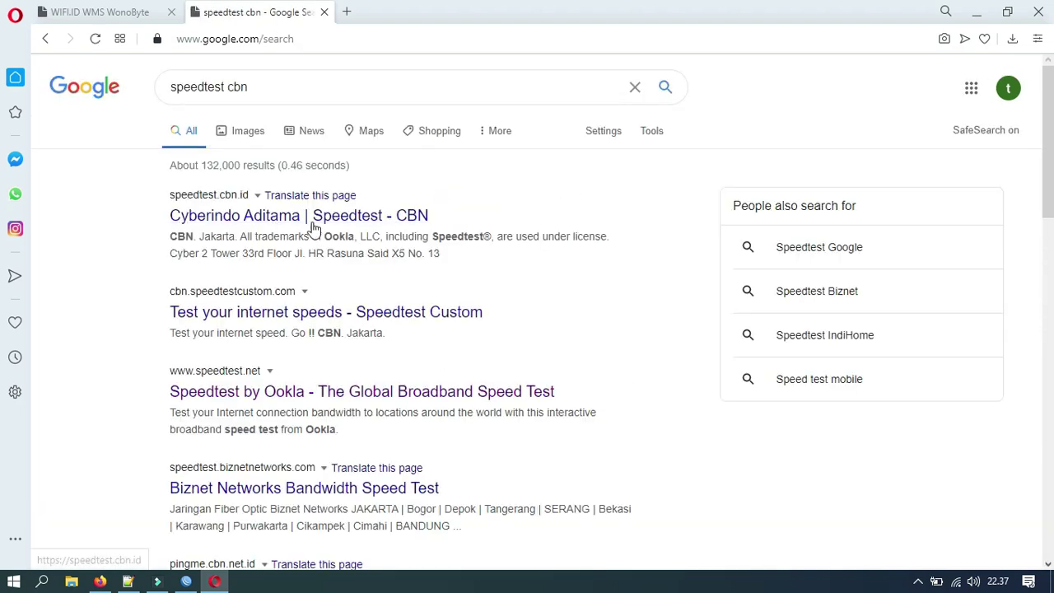
{"action": "left_click", "coordinate": [257, 216]}
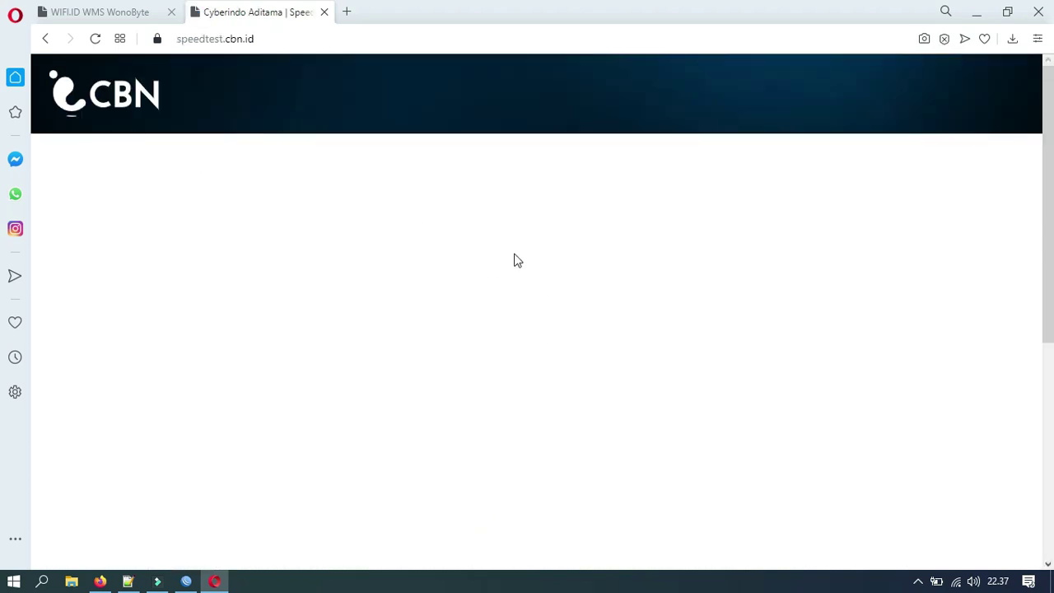
Step: Shrink Opera to check the ping terminal, then maximize it again and close the browser
{"action": "left_click", "coordinate": [1007, 12]}
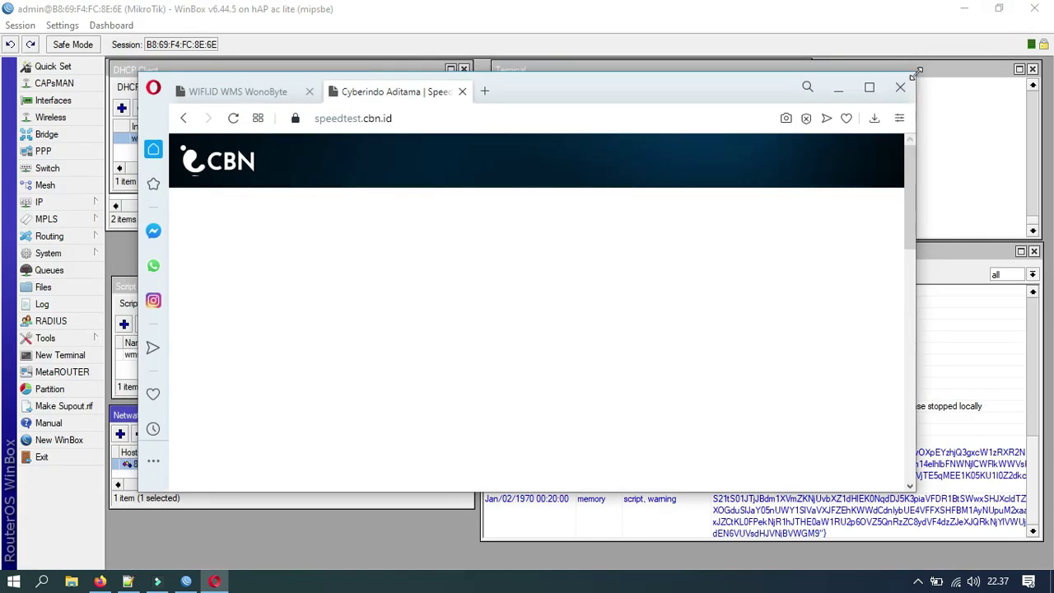
{"action": "left_click_drag", "start_coordinate": [915, 73], "coordinate": [610, 10]}
{"action": "mouse_move", "coordinate": [617, 188]}
{"action": "left_mouse_down"}
{"action": "mouse_move", "coordinate": [616, 355]}
{"action": "mouse_move", "coordinate": [606, 177]}
{"action": "mouse_move", "coordinate": [610, 190]}
{"action": "left_mouse_up"}
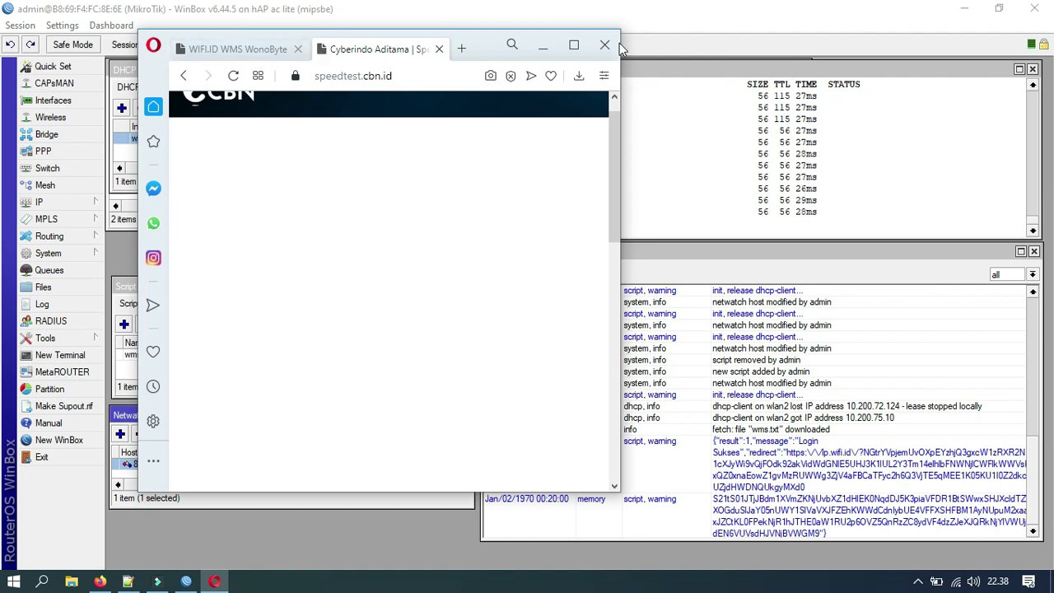
{"action": "left_click", "coordinate": [575, 42]}
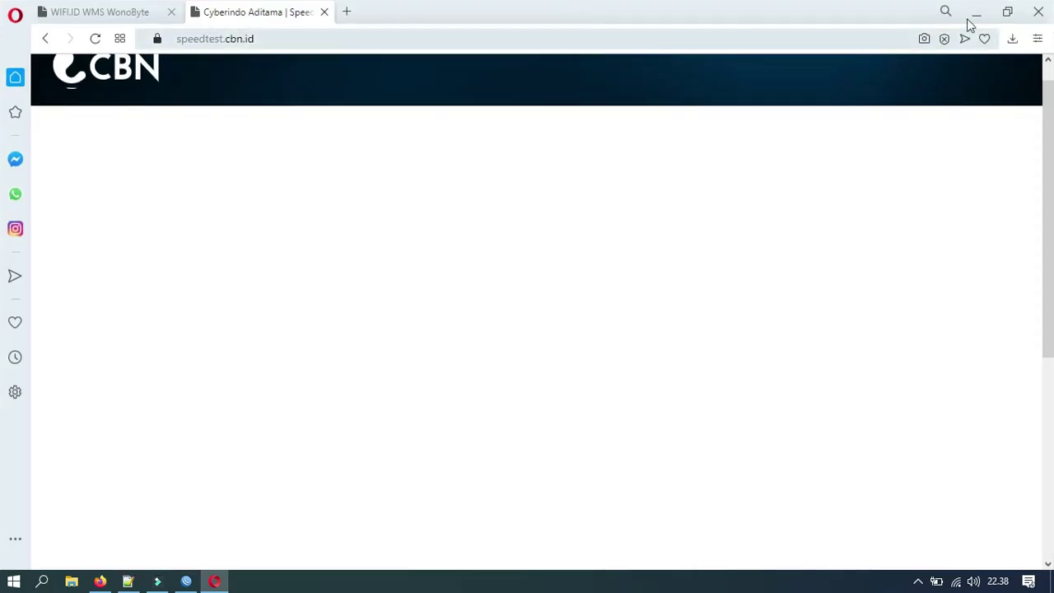
{"action": "left_click", "coordinate": [1040, 10]}
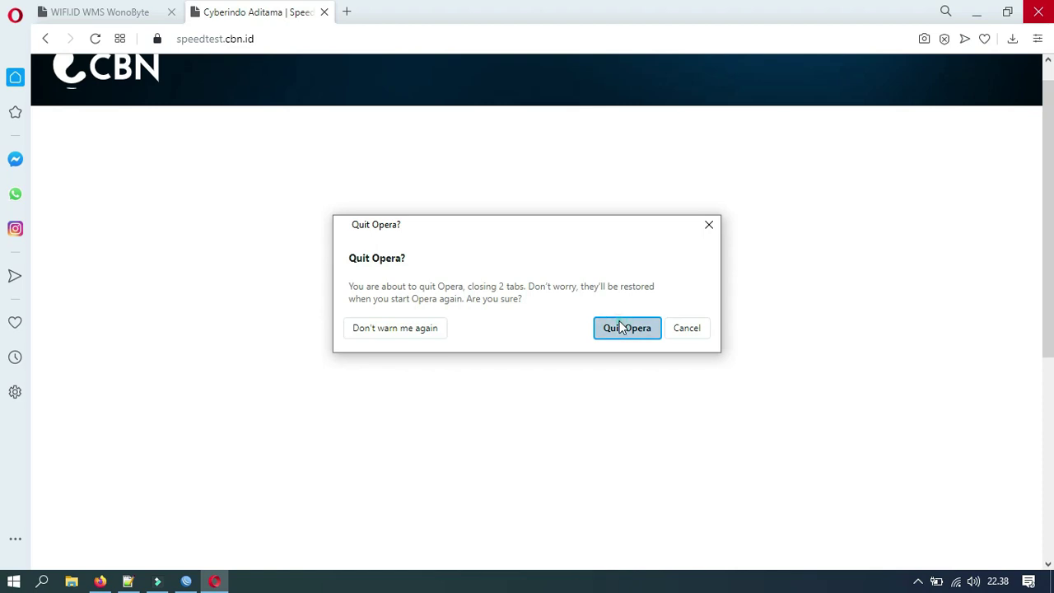
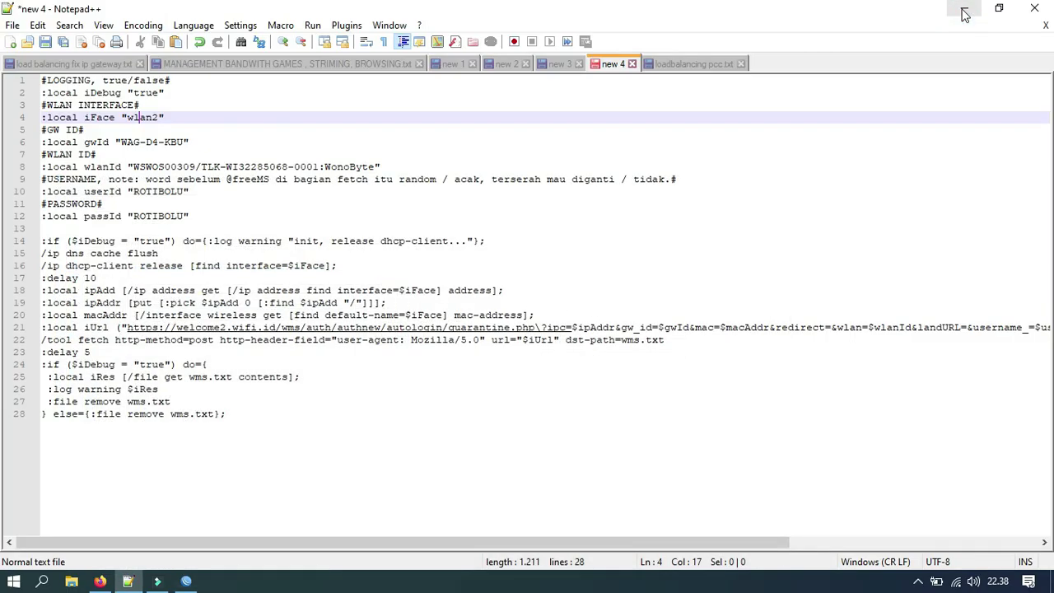
Step: Minimise the Notepad++ script editor and the browser window to reveal the desktop
{"action": "left_click", "coordinate": [964, 14]}
{"action": "left_click", "coordinate": [954, 10]}
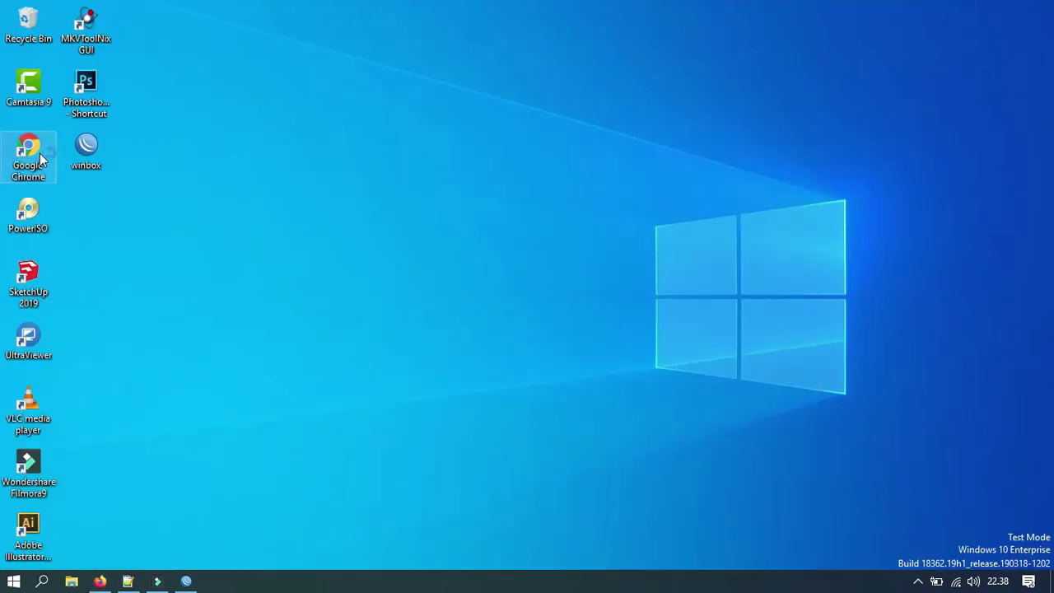
Step: Launch Chrome, search Google for 'speedtest cbn' and open the CBN speedtest result
{"action": "double_click", "coordinate": [39, 158]}
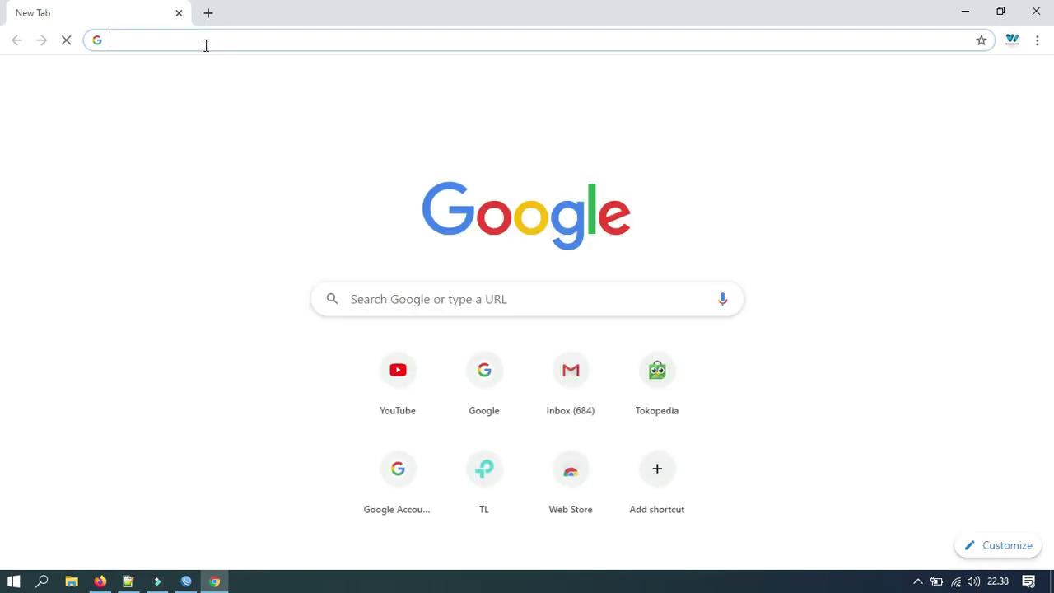
{"action": "type", "text": "google.com"}
{"action": "key", "text": "Return"}
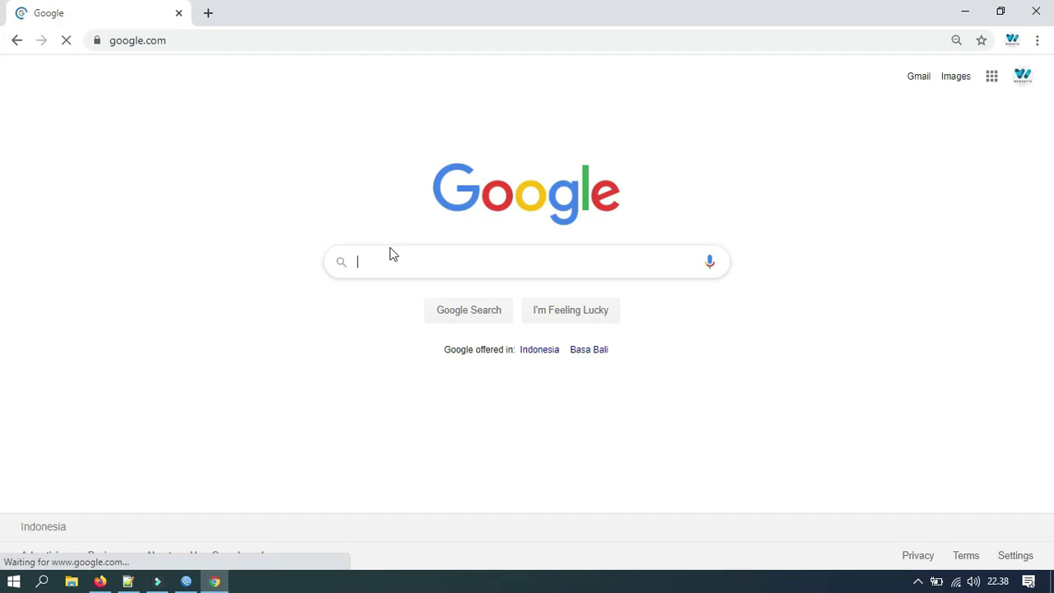
{"action": "type", "text": "speed"}
{"action": "key", "text": "Down"}
{"action": "key", "text": "Return"}
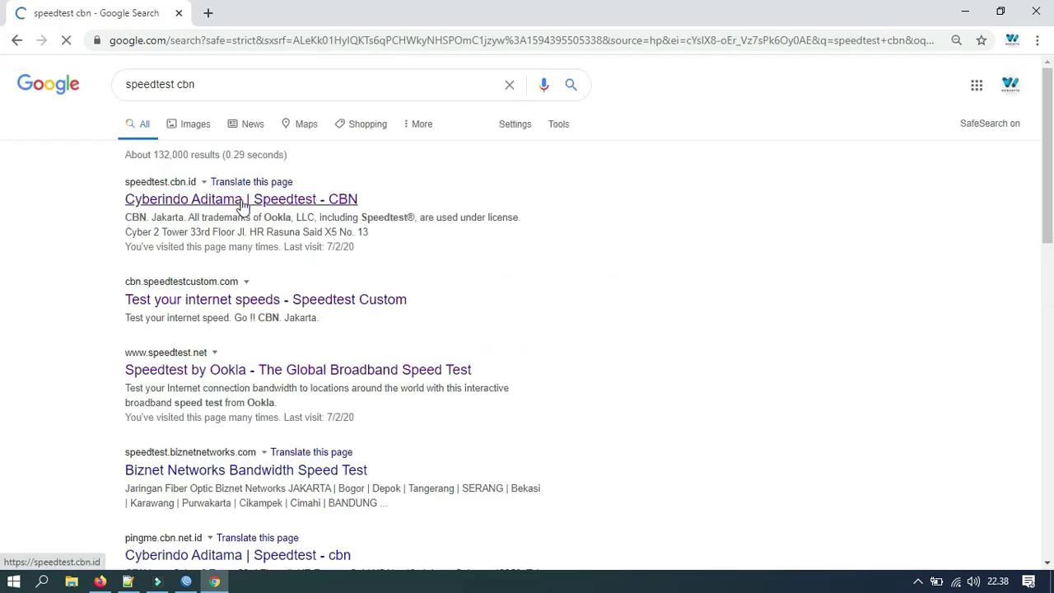
{"action": "left_click", "coordinate": [243, 205]}
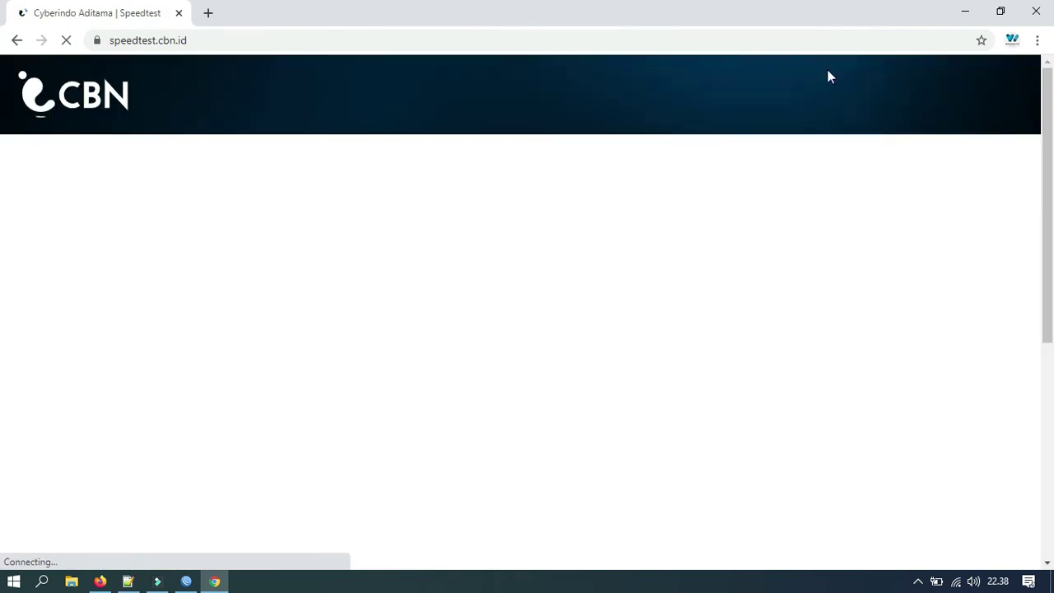
Step: Restore Chrome to a smaller window and bring it in front of WinBox
{"action": "left_click", "coordinate": [999, 10]}
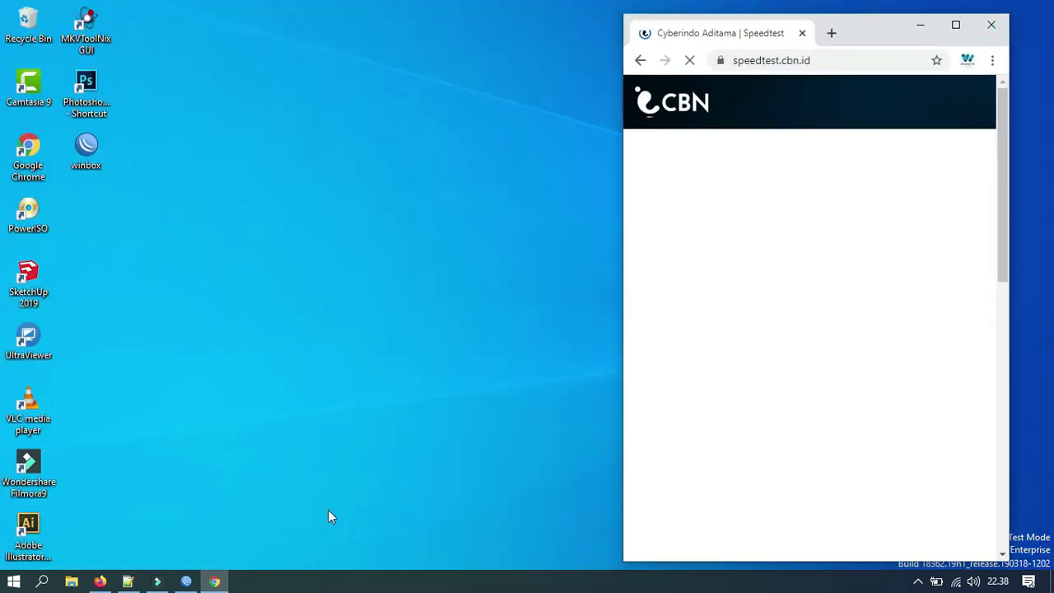
{"action": "left_click", "coordinate": [186, 581]}
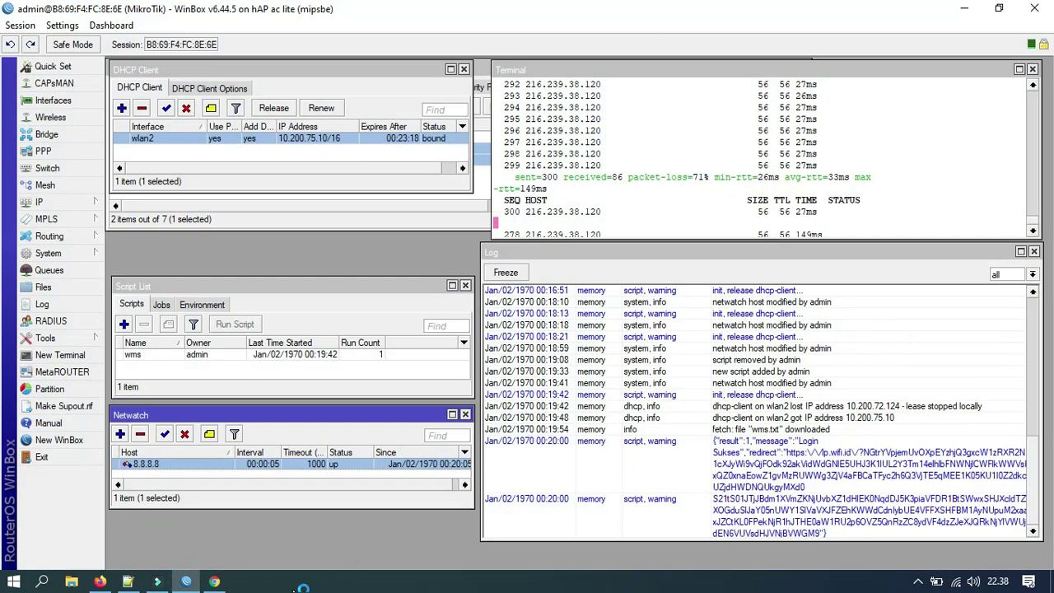
{"action": "left_click", "coordinate": [214, 582]}
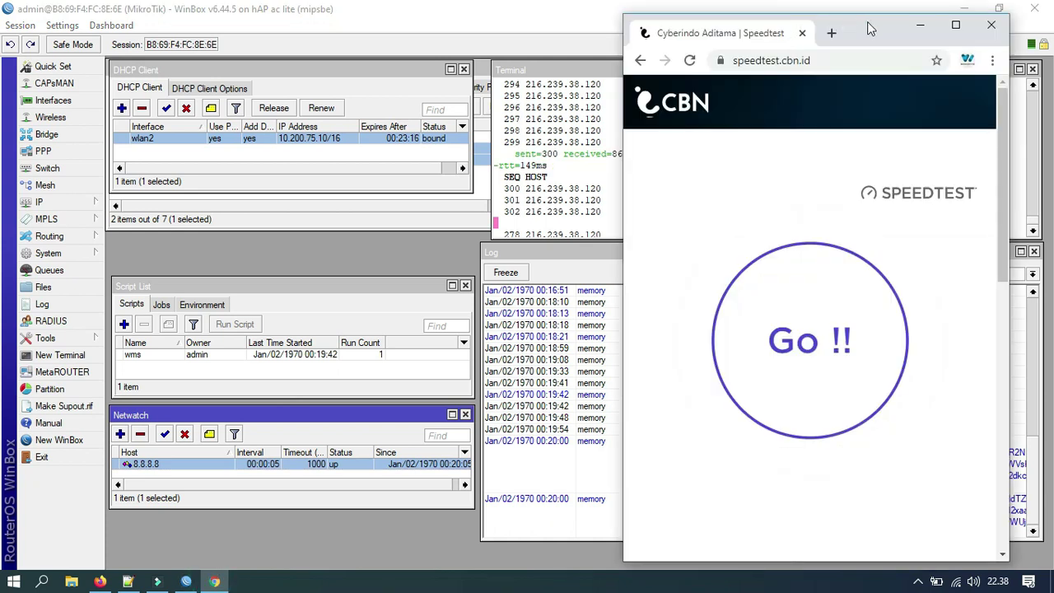